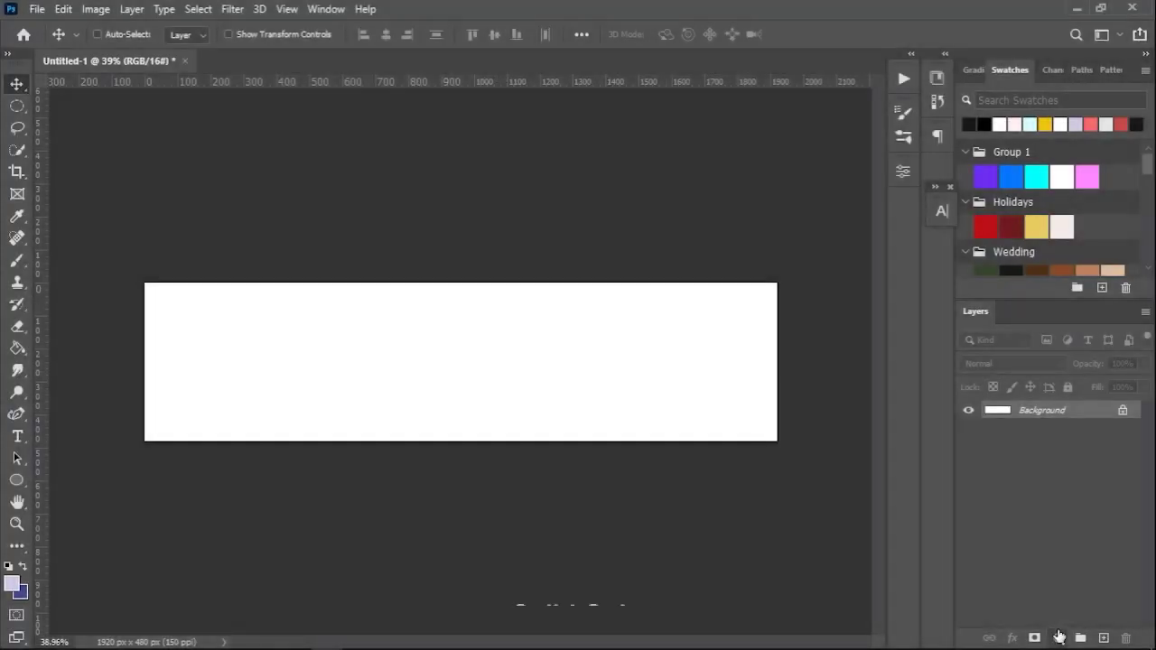
Step: Add a Solid Color fill layer in dark grey 161616 over the white background
left_click(1058, 638)
left_click(1077, 332)
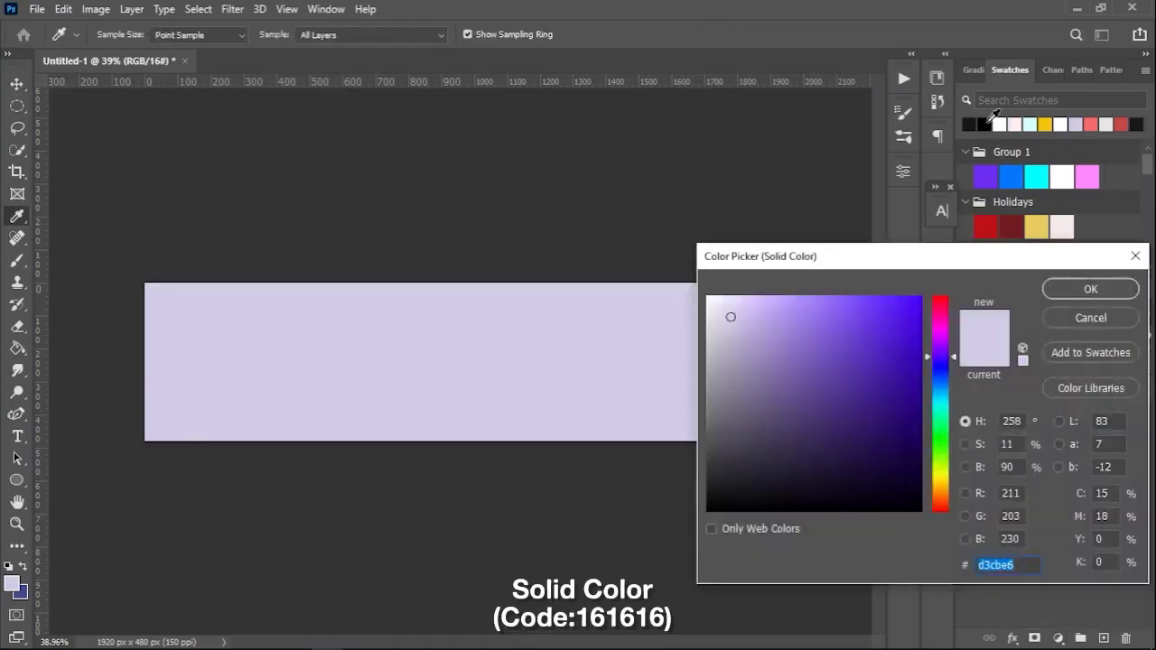
left_click(988, 123)
left_click(969, 125)
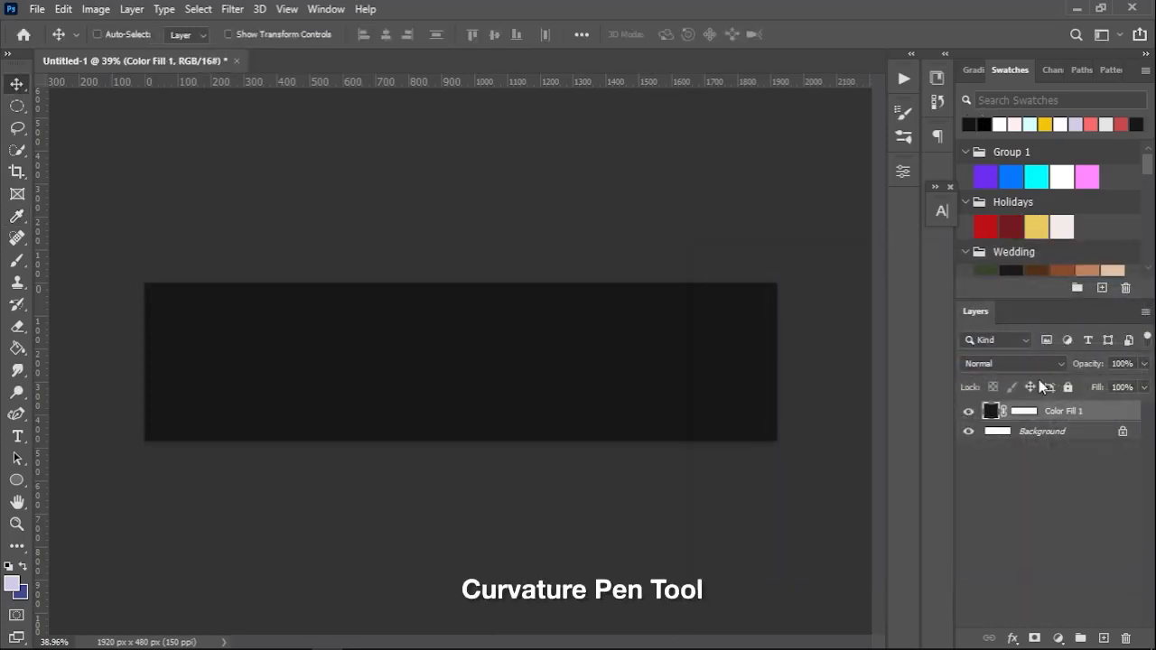
Step: Lock the fill layer's position and start a curvature-pen wave path from the banner's left edge
left_click(1034, 385)
left_click(15, 417)
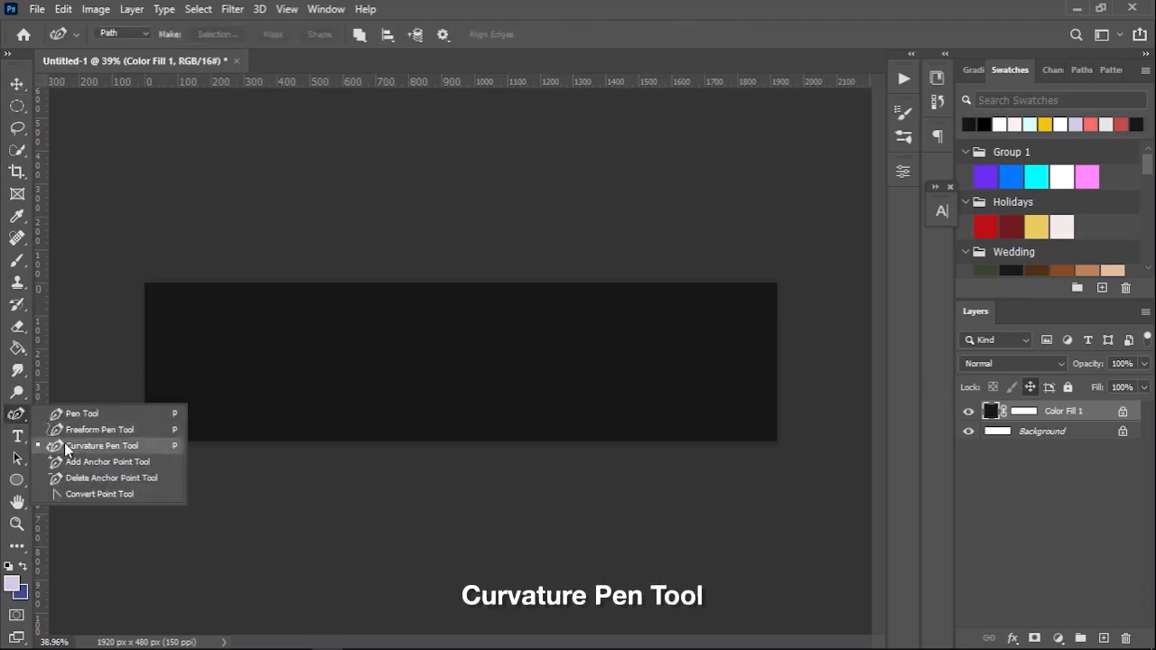
left_click(66, 446)
scroll(126, 429, "up", 1)
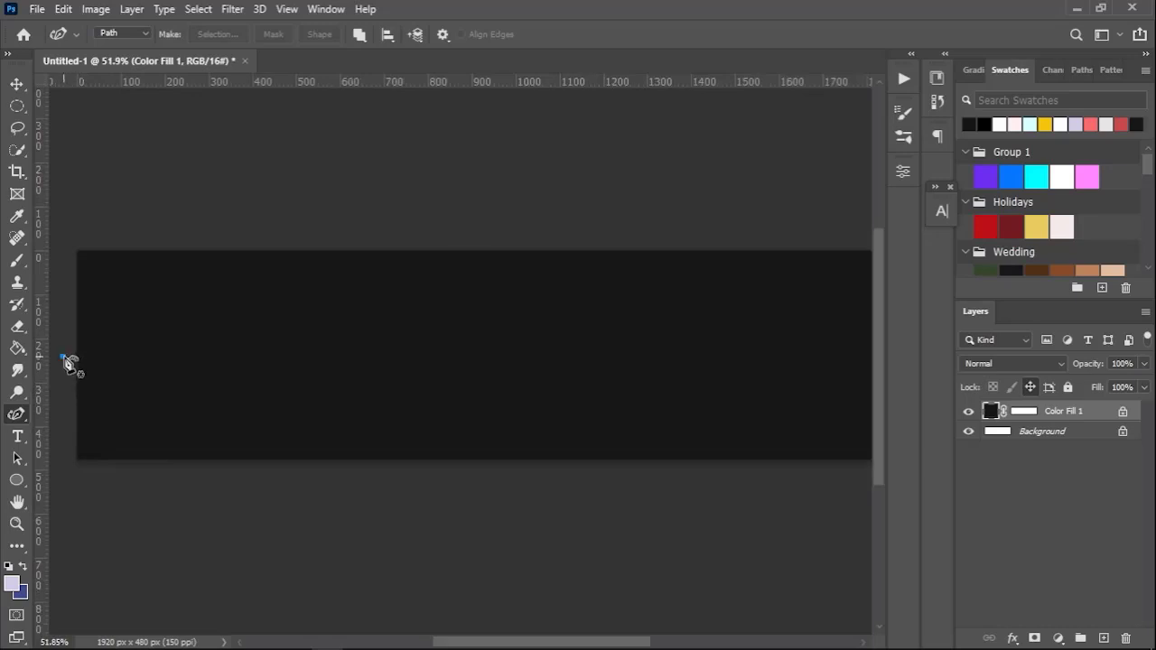
left_click(62, 357)
left_click(130, 357)
left_click(169, 393)
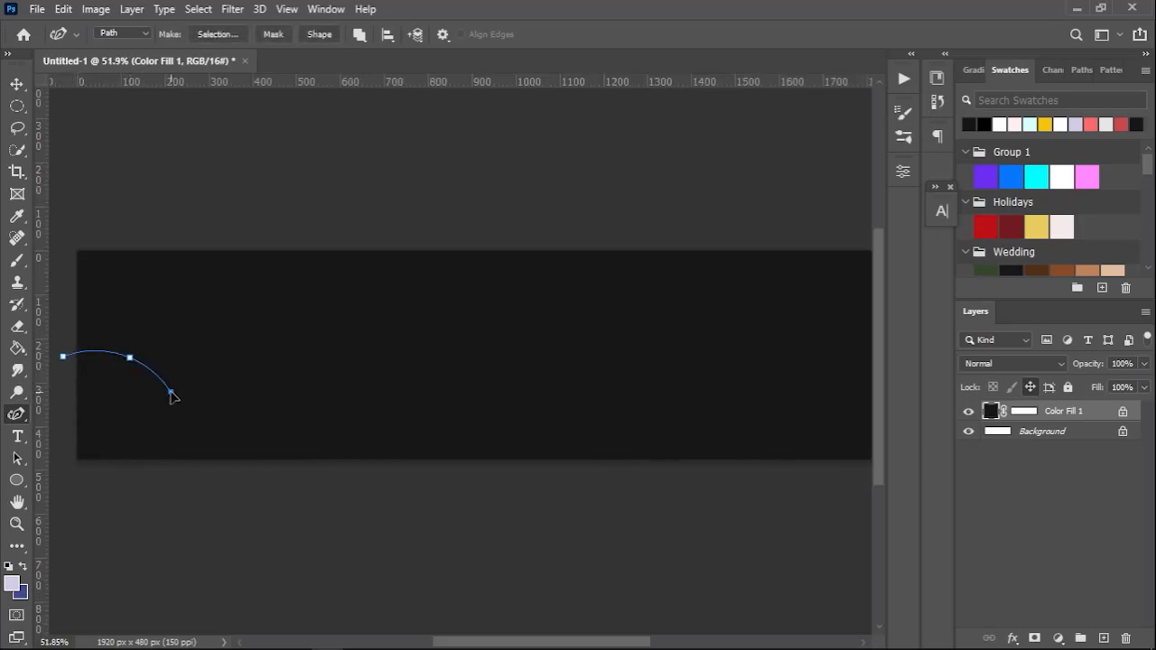
left_click(232, 396)
left_click(258, 388)
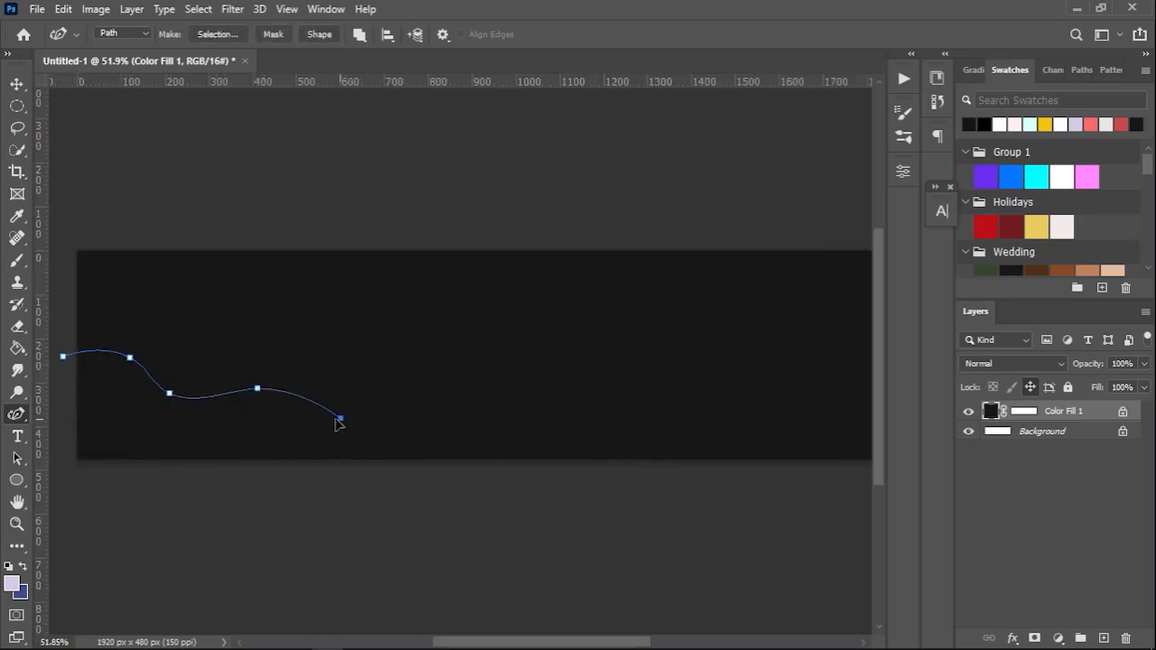
left_click(322, 423)
Step: Close the wave outline below the banner's bottom-left and choose Make Selection
mouse_move(322, 423)
left_mouse_down()
mouse_move(312, 427)
mouse_move(446, 428)
left_mouse_up()
left_click(376, 430)
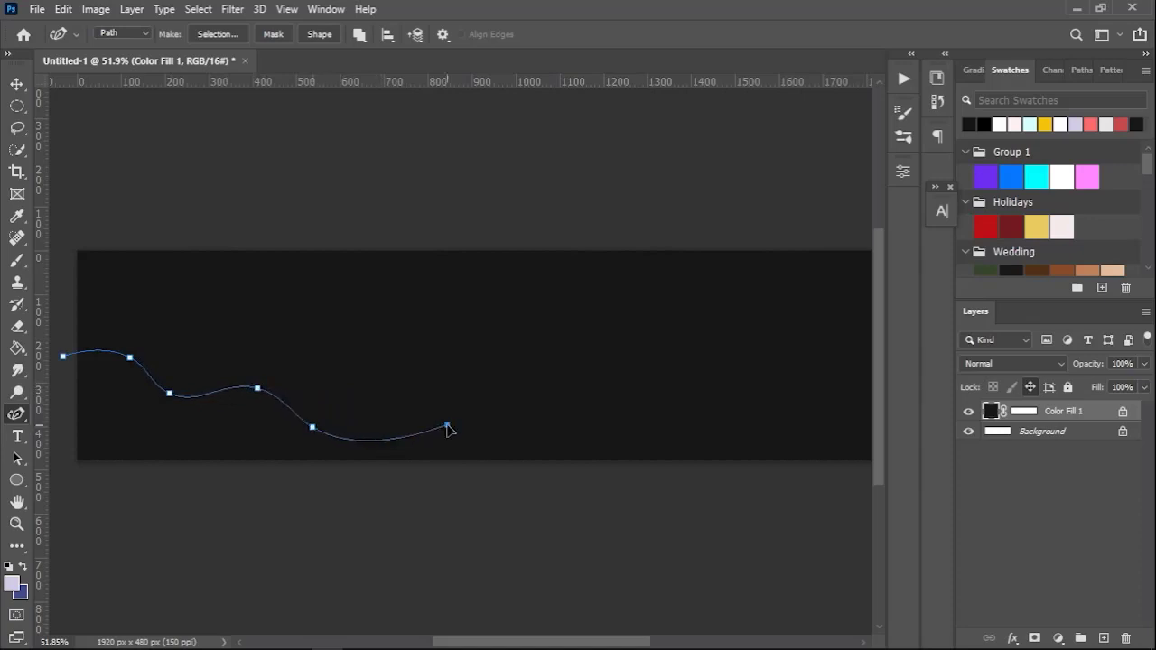
left_click(560, 491)
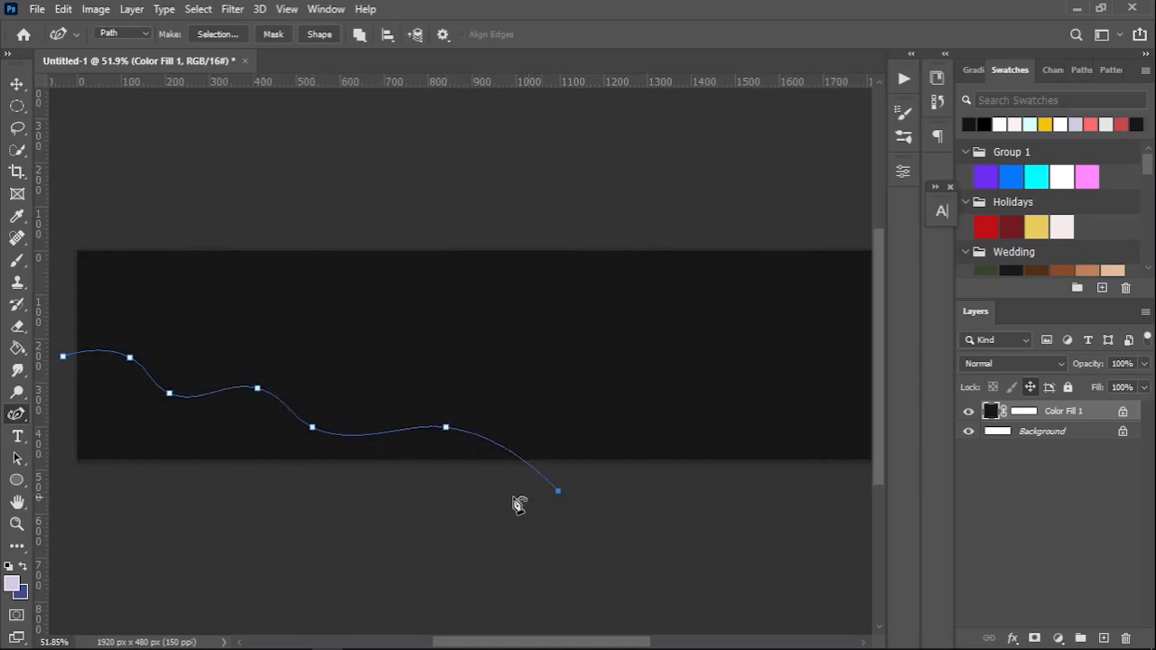
scroll(488, 505, "down", 2, "alt")
left_click(124, 480)
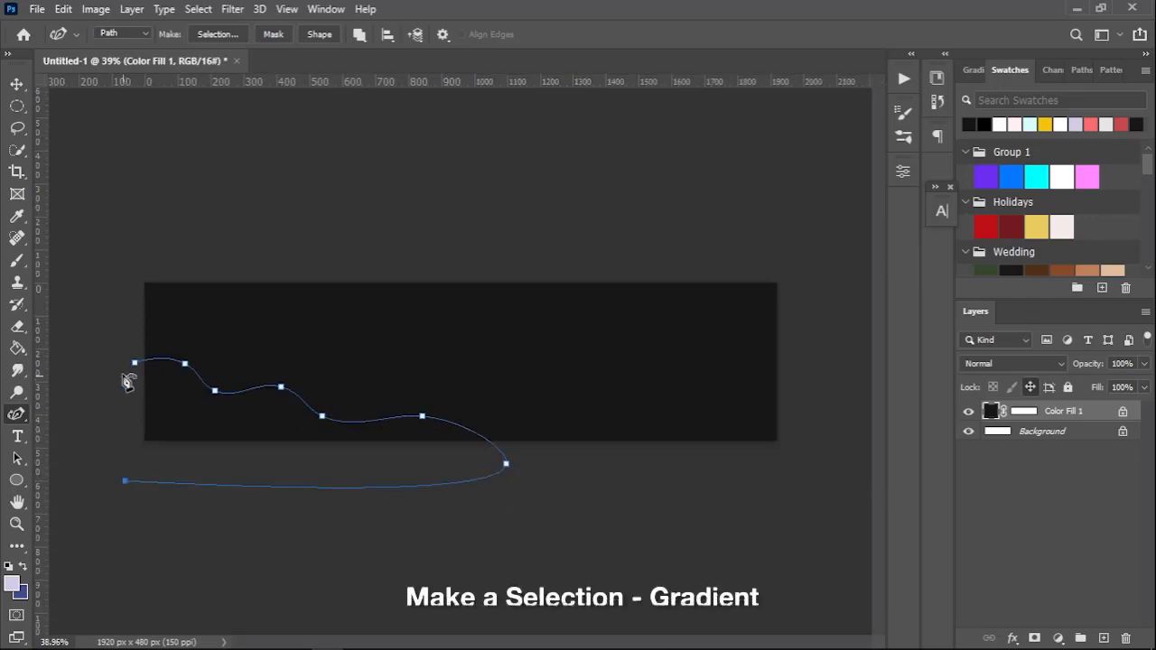
left_click_drag(133, 365, 141, 369)
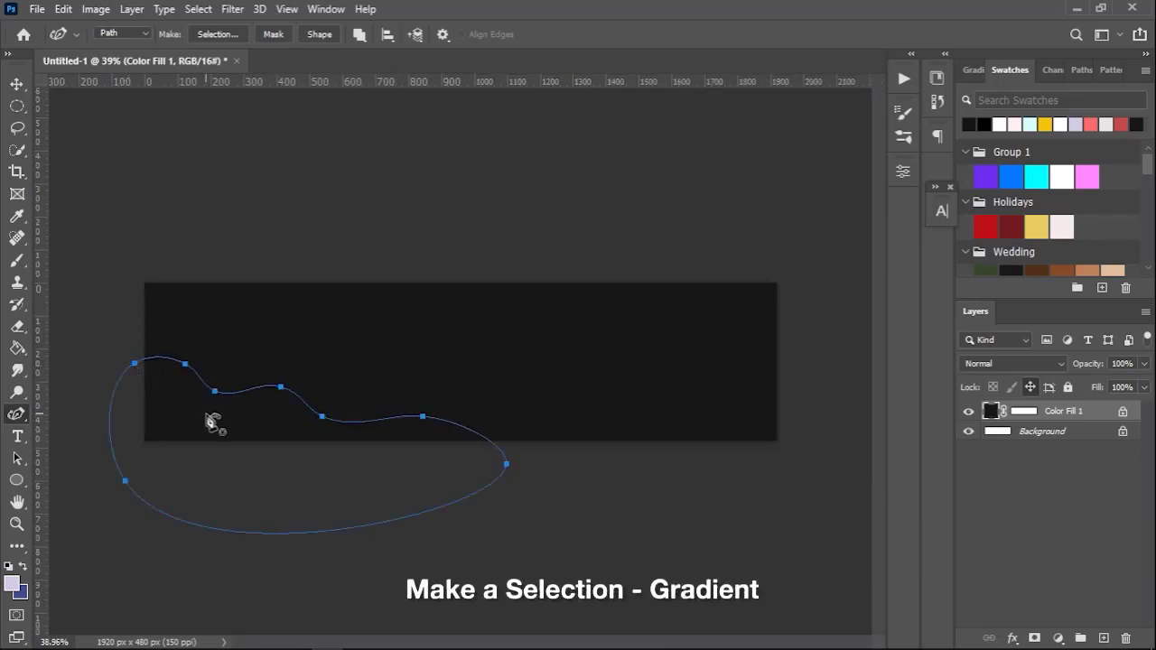
right_click(207, 422)
left_click(316, 108)
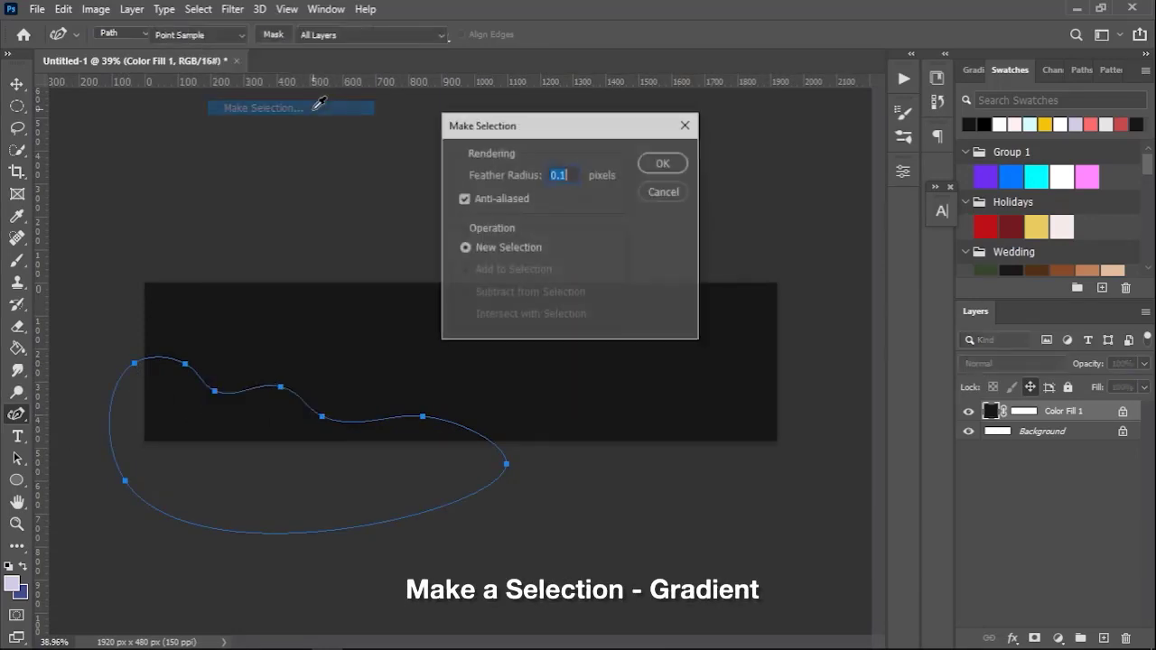
Step: Confirm the wave selection and add a Gradient fill layer inside it
left_click(664, 163)
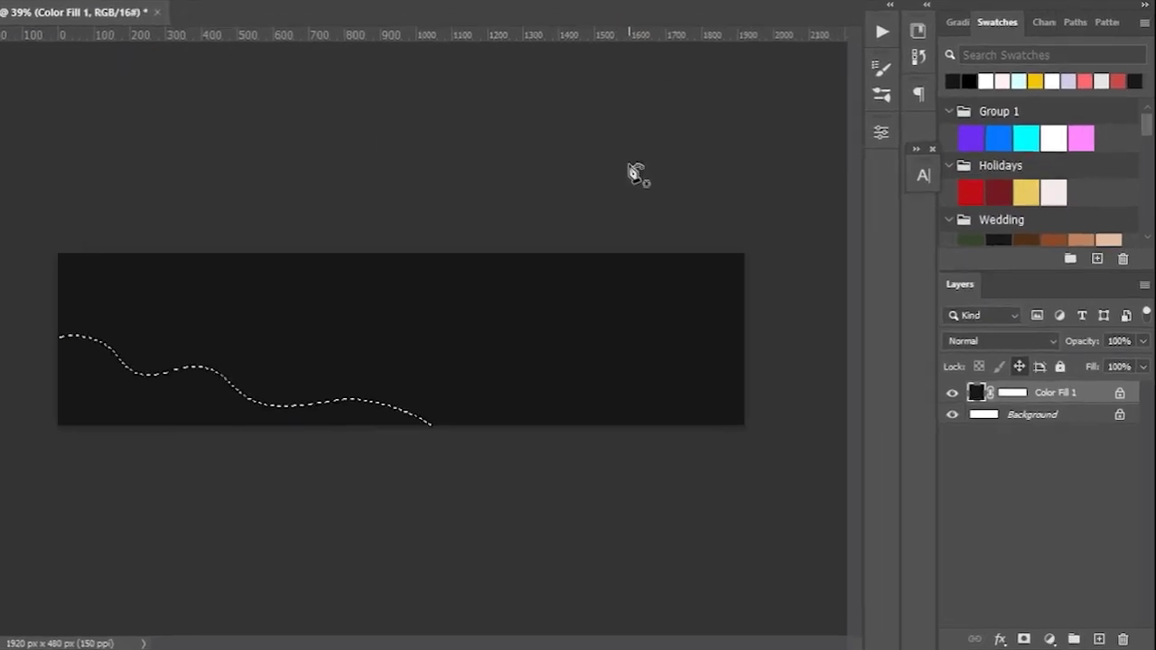
left_click(1034, 641)
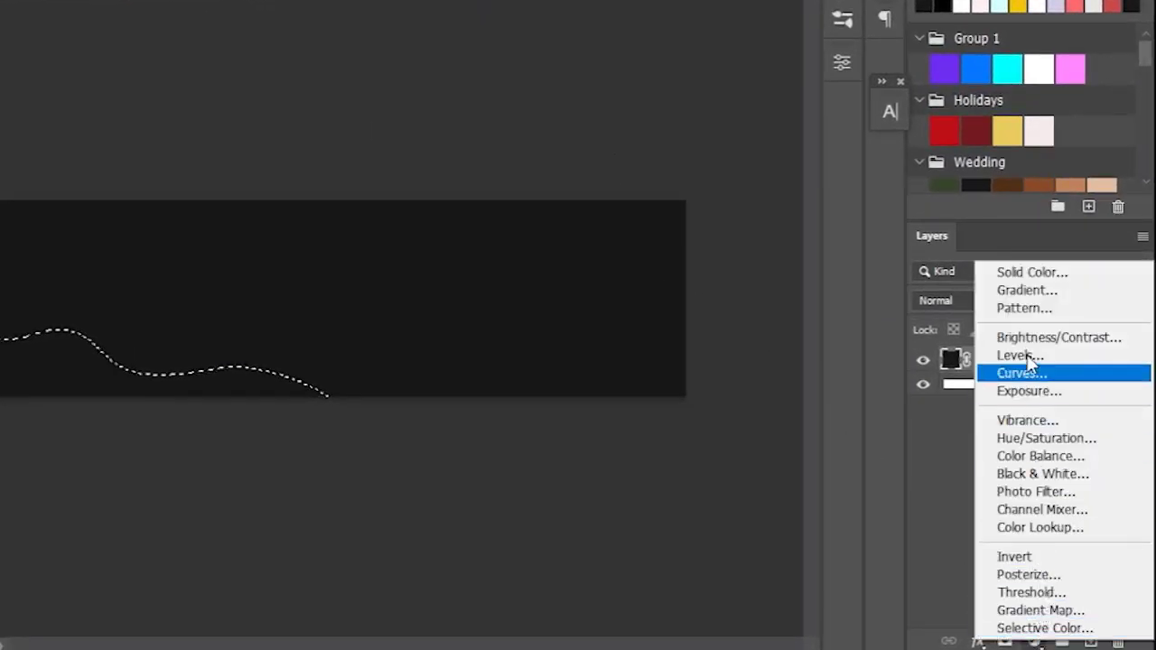
left_click(1027, 290)
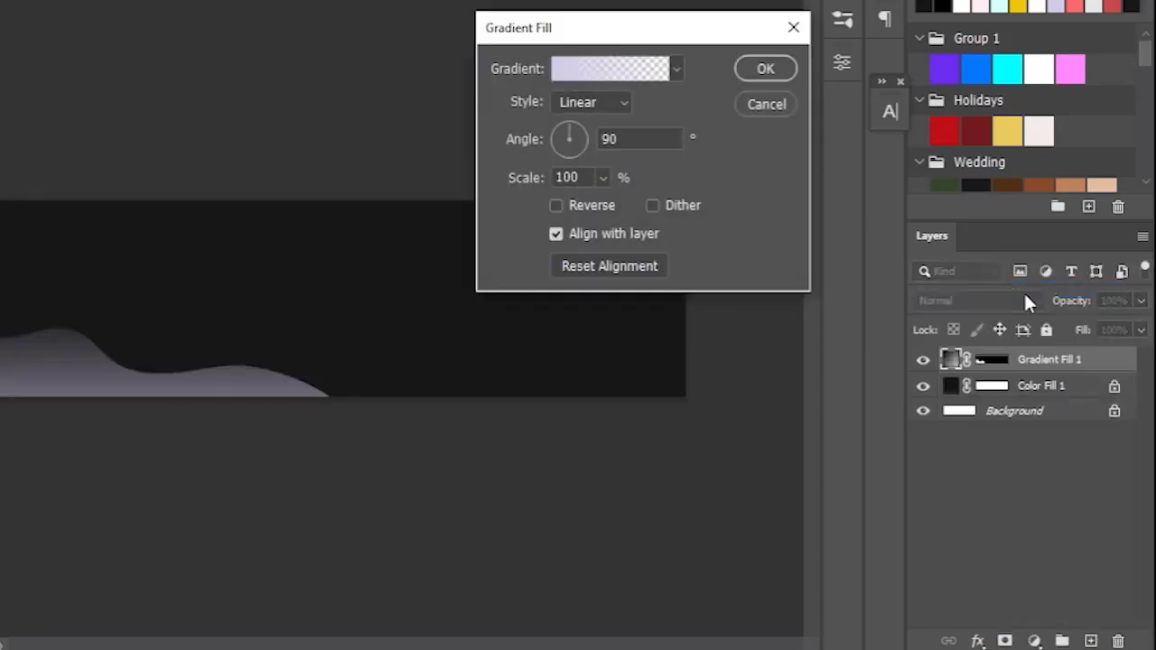
Step: Set the gradient to the Pink_05 preset, linear, at a 36.95° angle
left_click(677, 69)
scroll(592, 154, "up", 2)
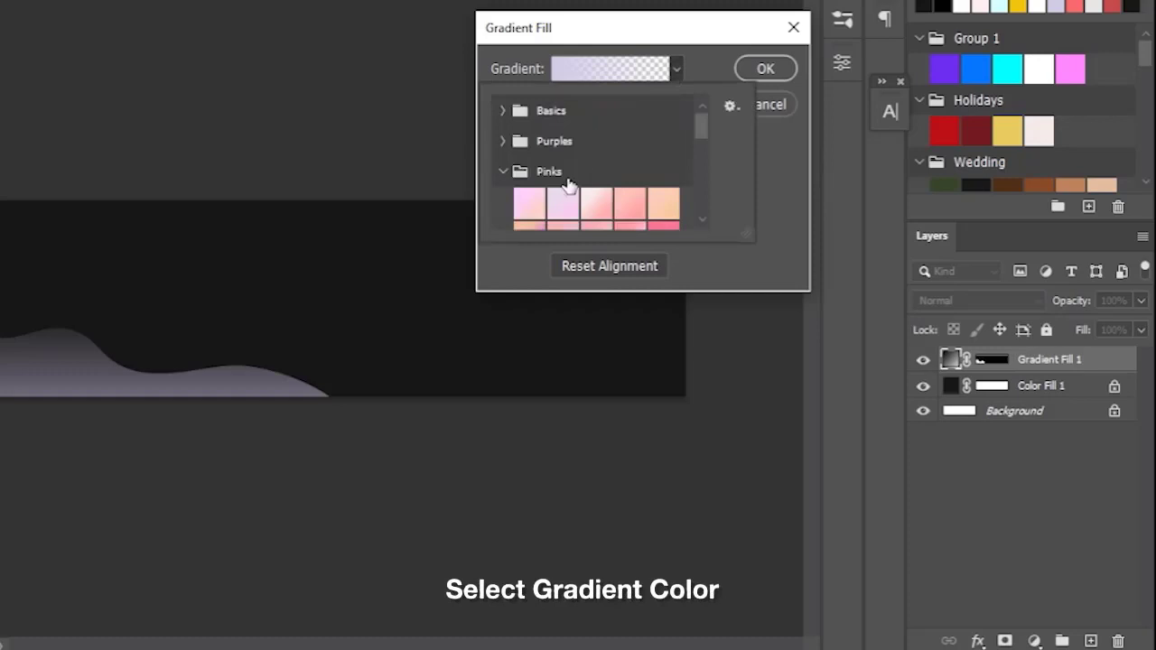
scroll(560, 181, "down", 2)
scroll(572, 186, "down", 1)
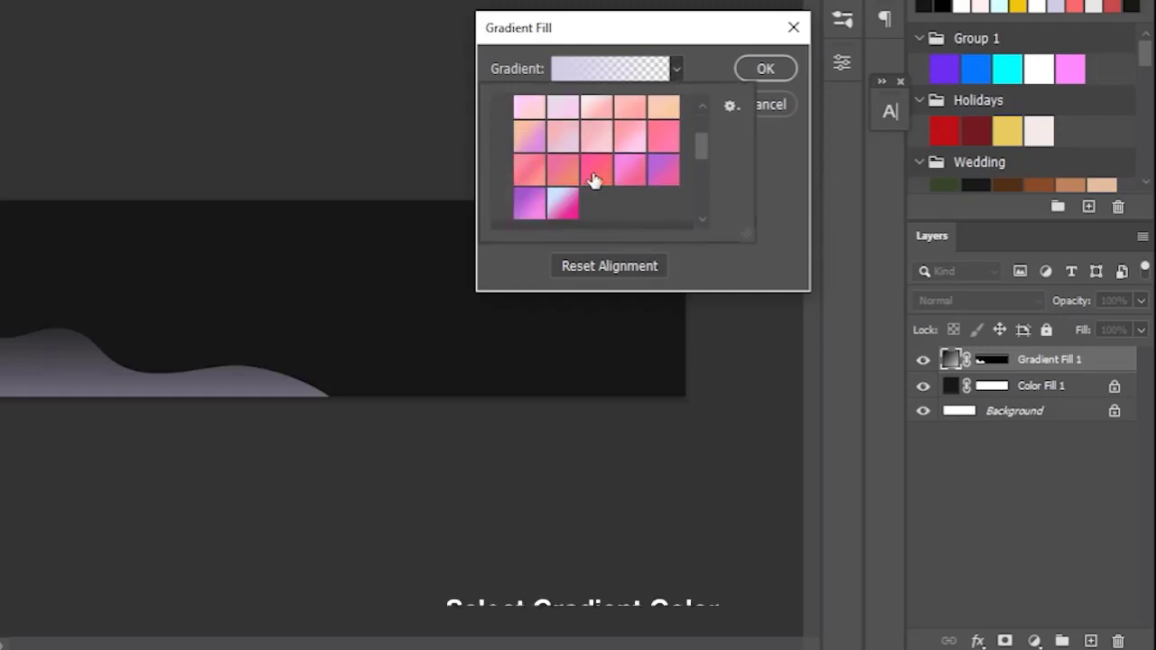
left_click(594, 180)
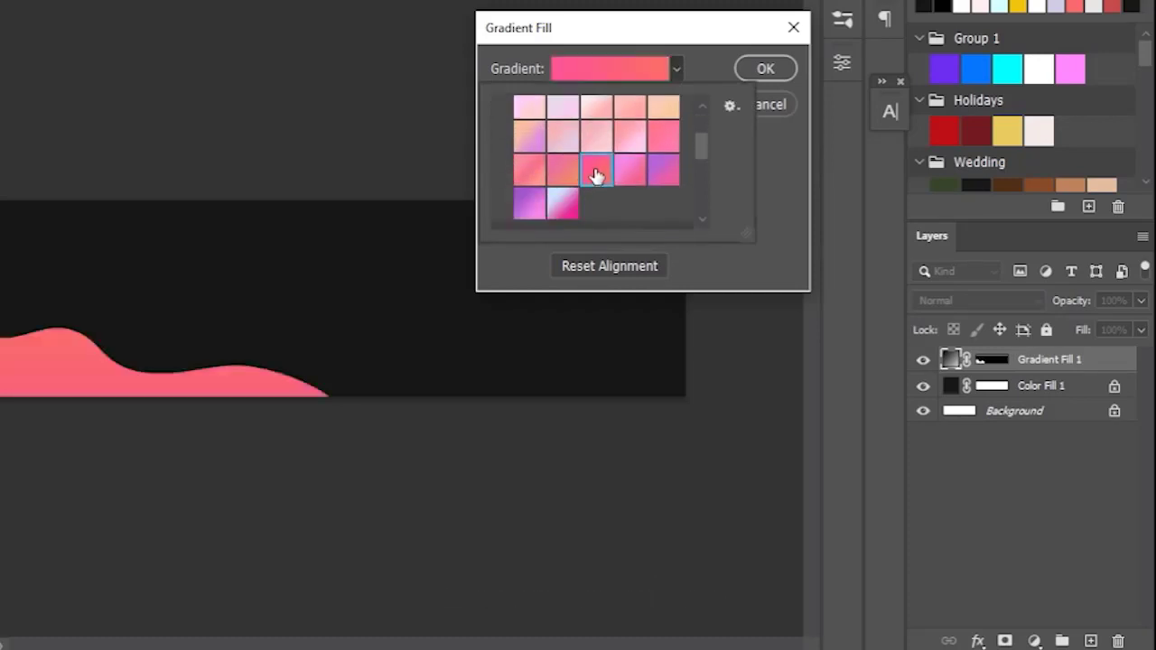
left_click(695, 68)
left_click_drag(577, 124, 582, 126)
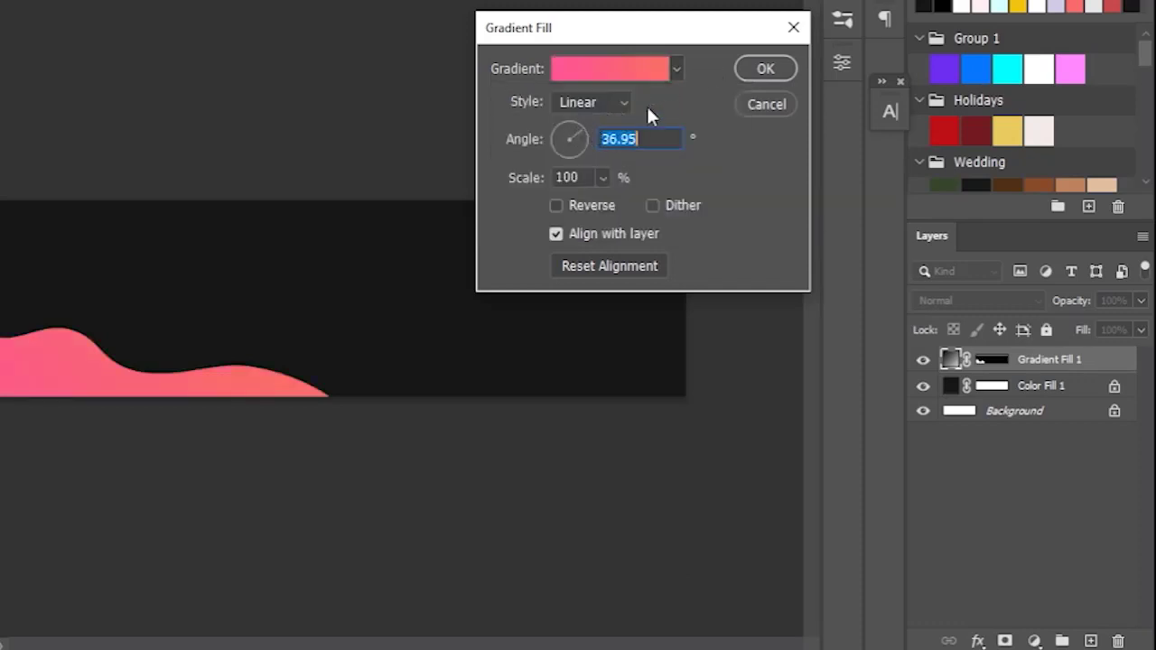
left_click(768, 69)
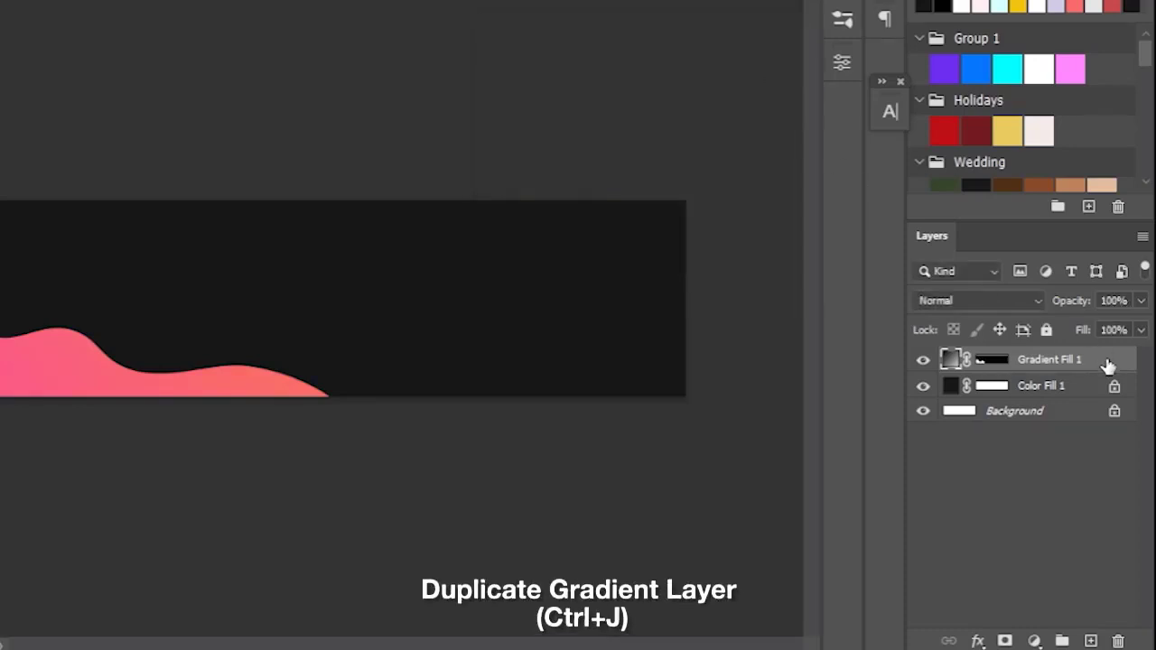
Step: Duplicate the pink wave and give the copy a Drop Shadow: 40% opacity, 15% spread, 27 px size
key("ctrl+j")
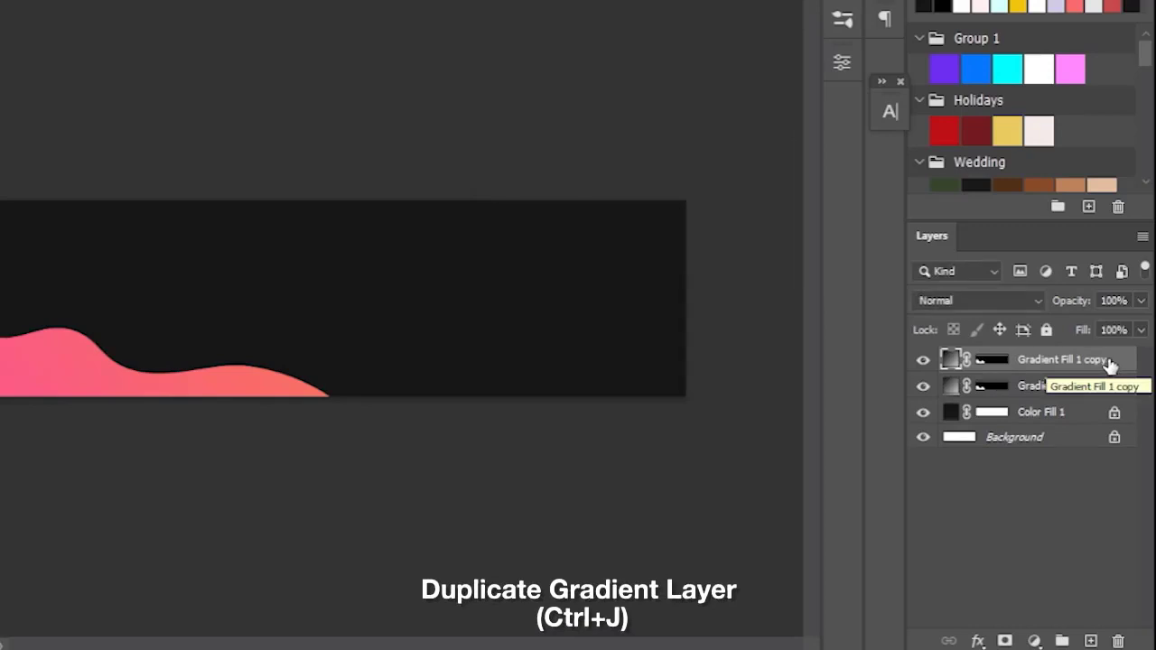
double_click(1111, 361)
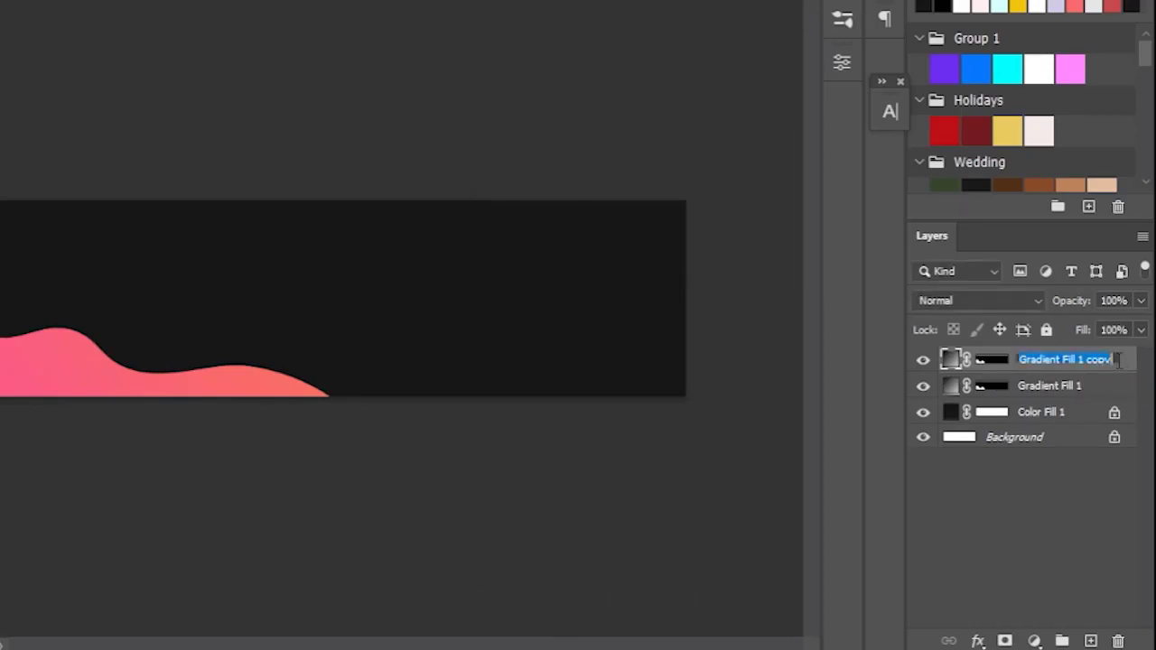
double_click(1126, 366)
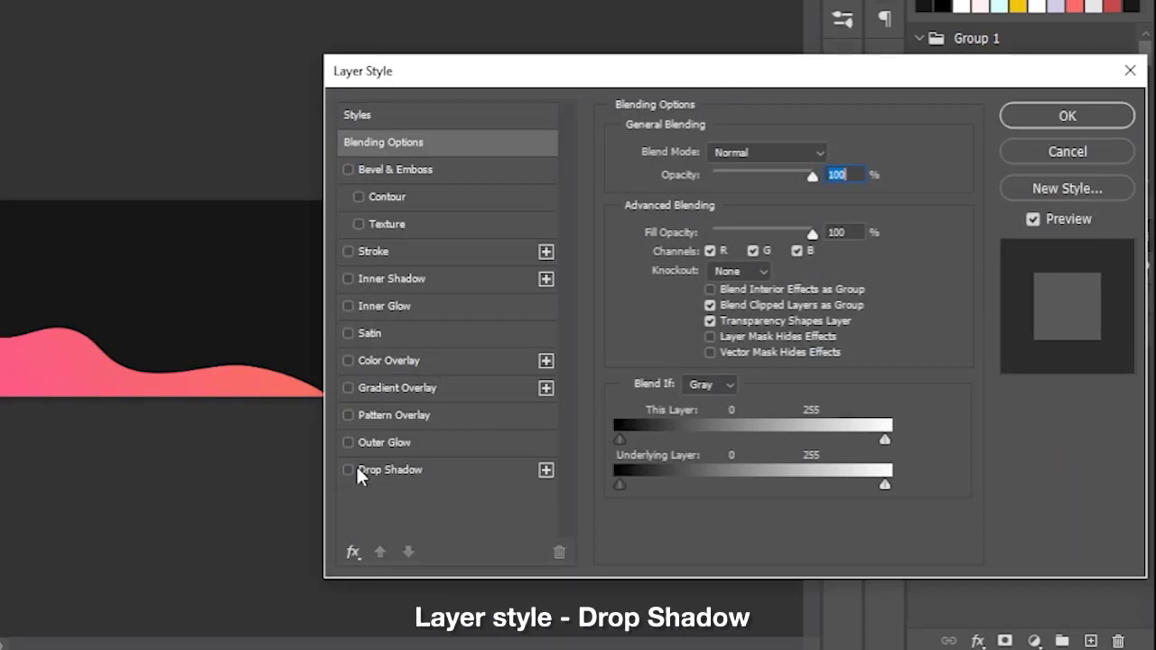
left_click(386, 470)
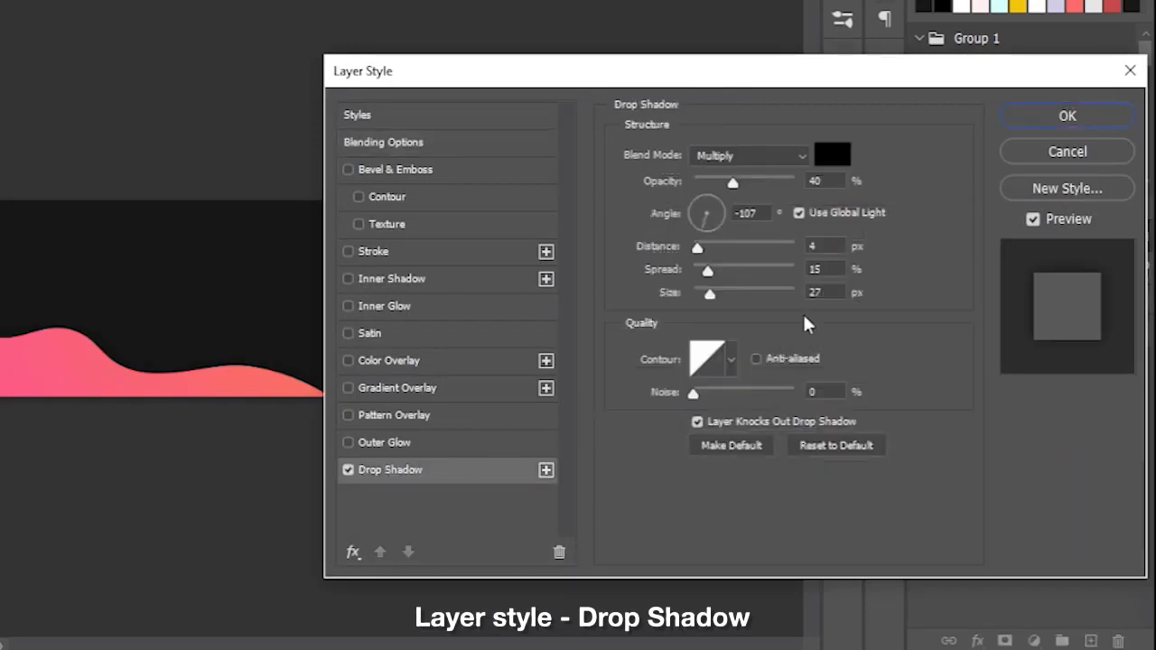
left_click(813, 270)
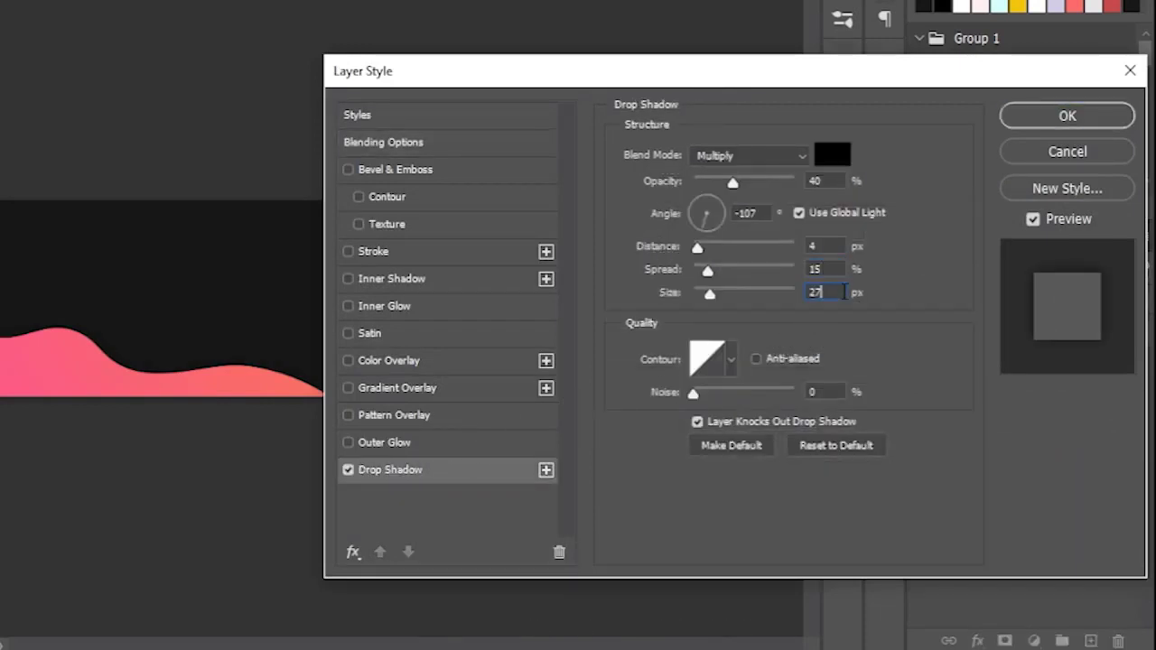
left_click(1027, 118)
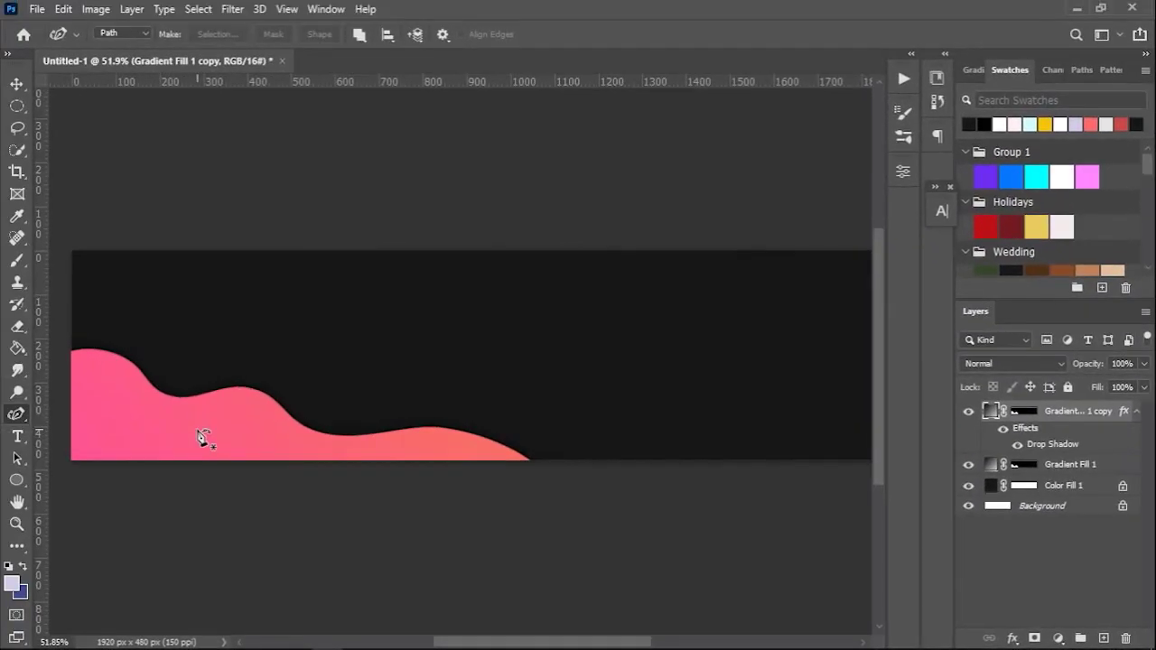
Step: Move the wave copy down, then rotate the original wave about 10° and shift it left
key("v")
left_click_drag(258, 435, 260, 450)
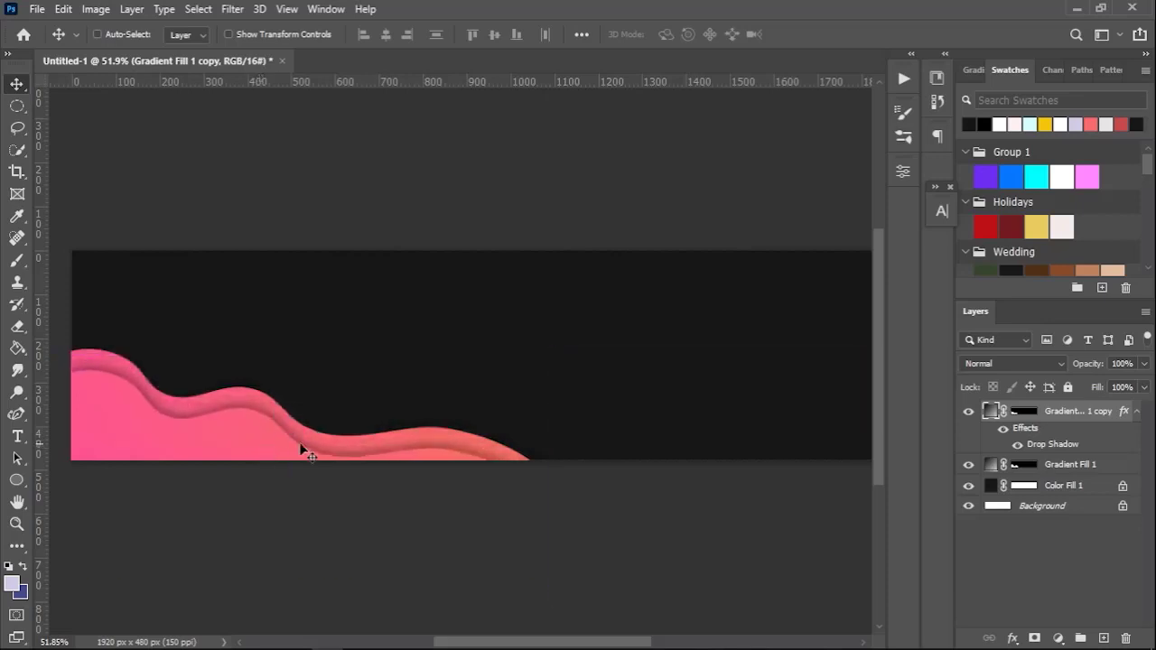
left_click(1083, 464)
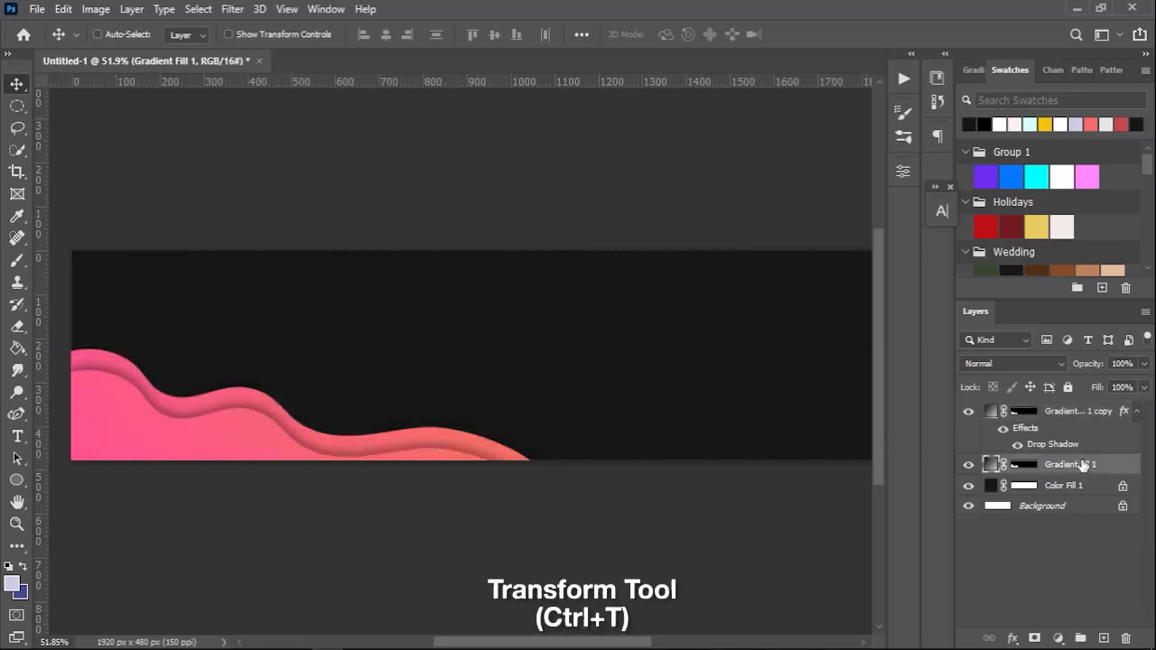
key("ctrl+t")
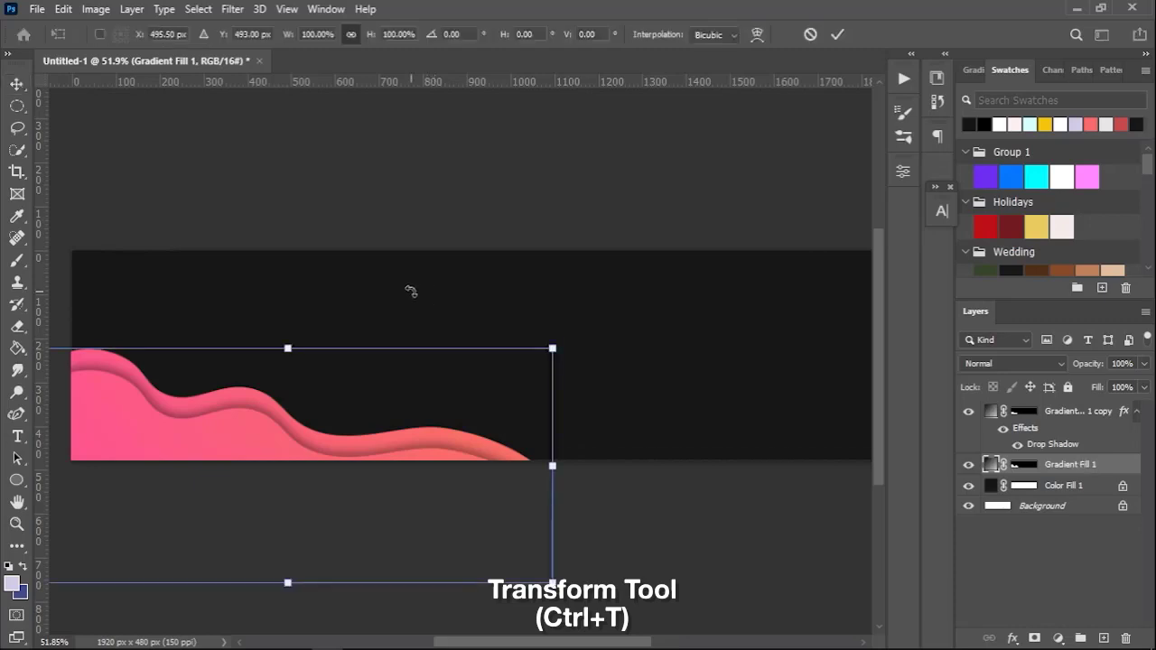
left_click_drag(410, 291, 421, 313)
left_click_drag(403, 425, 390, 422)
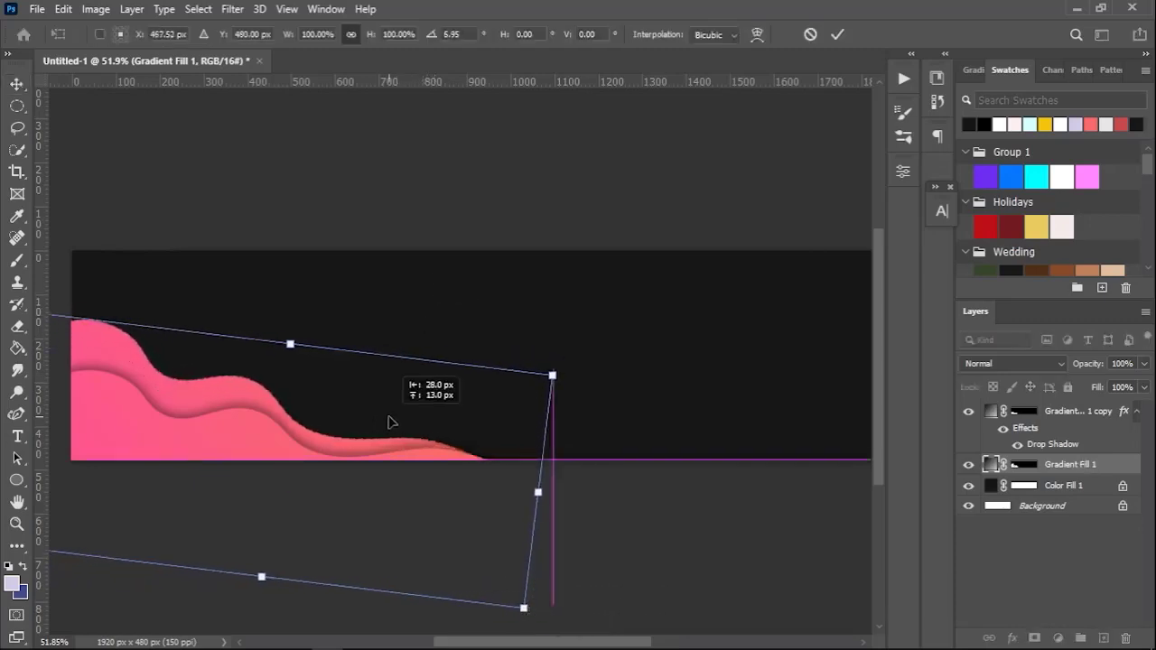
left_click_drag(421, 343, 469, 312)
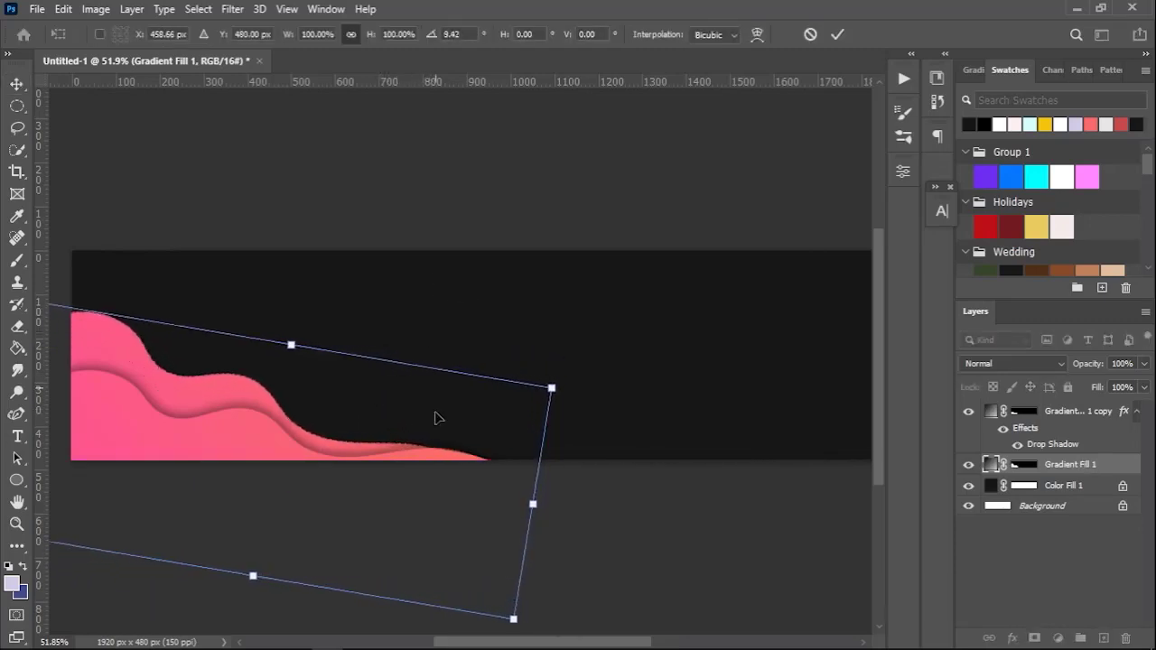
left_click_drag(434, 417, 413, 419)
left_click_drag(477, 320, 485, 323)
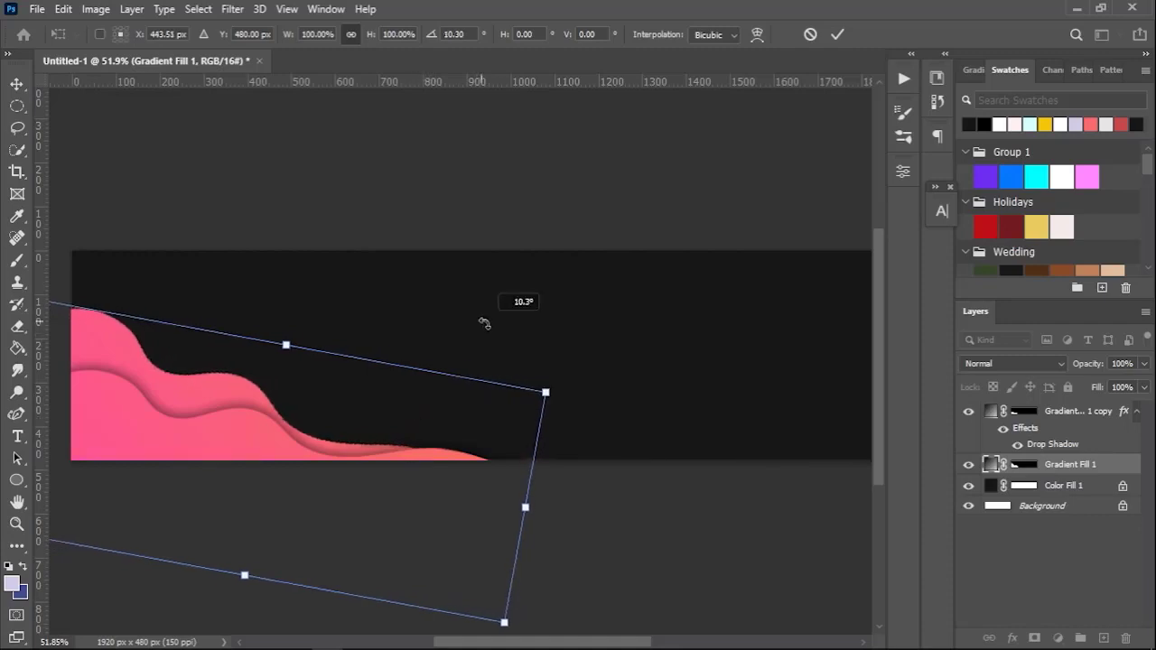
left_click(837, 35)
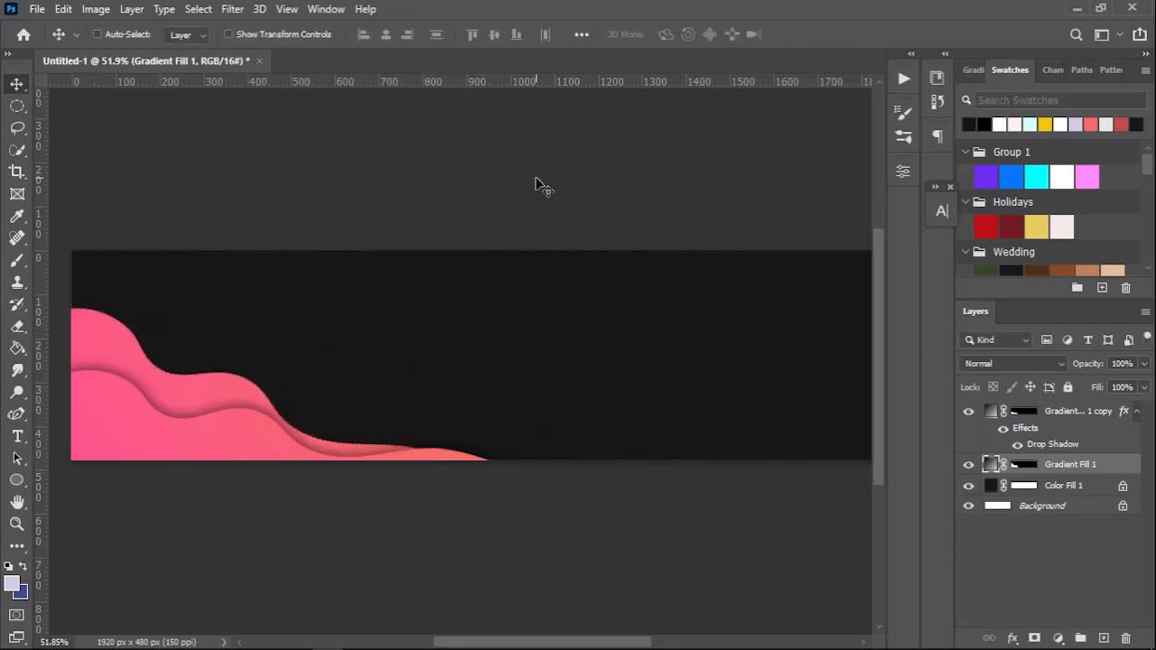
scroll(349, 428, "down", 1)
scroll(352, 426, "down", 1)
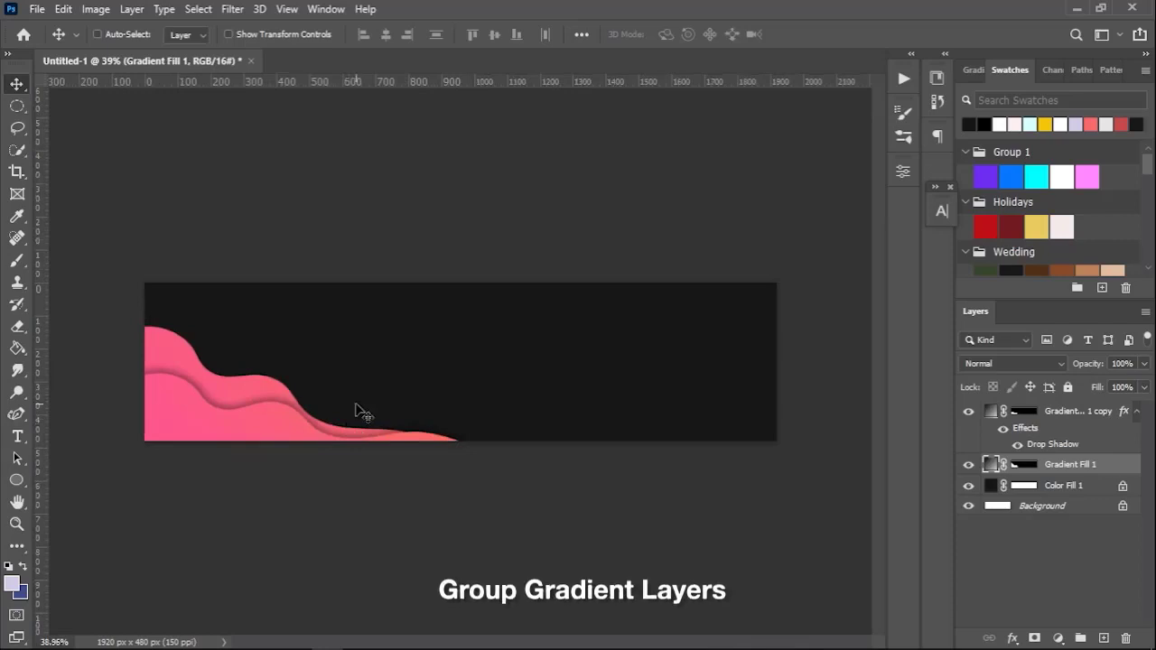
Step: Group the two gradient wave layers and duplicate the group
left_click(1086, 415, "shift")
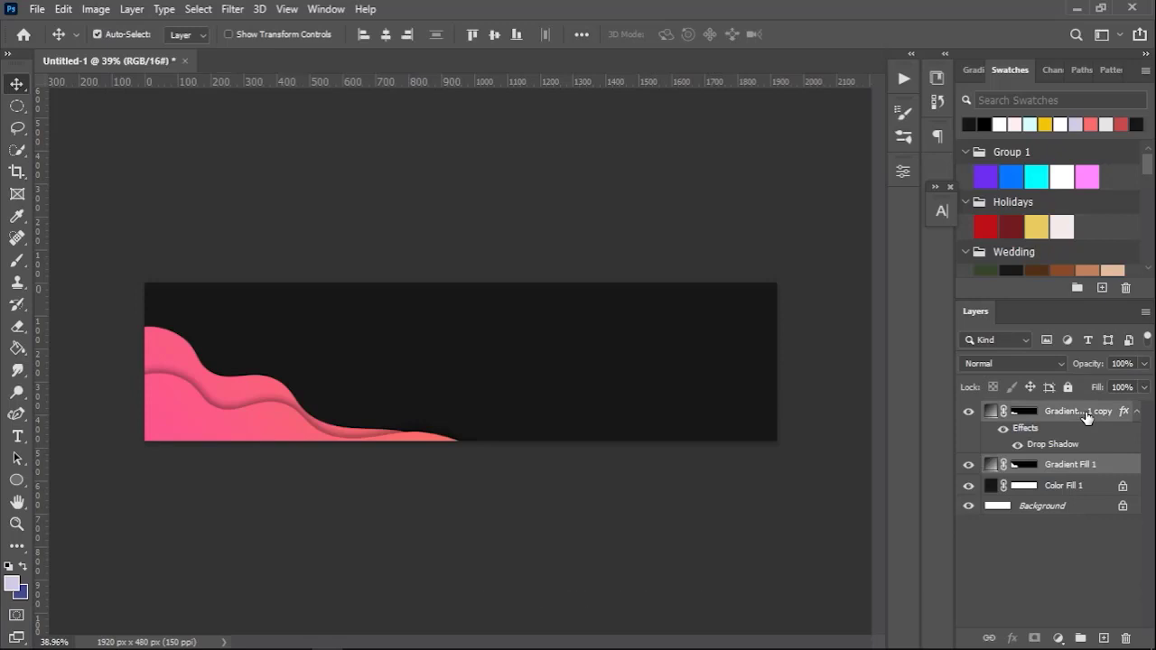
key("ctrl+g")
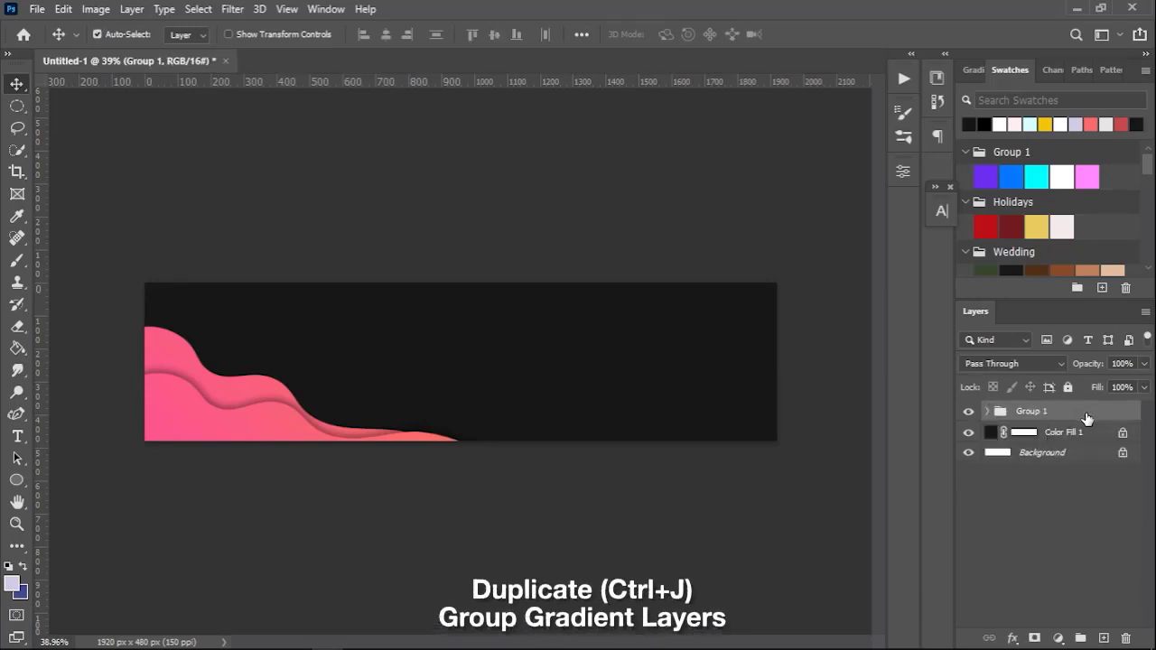
key("ctrl+j")
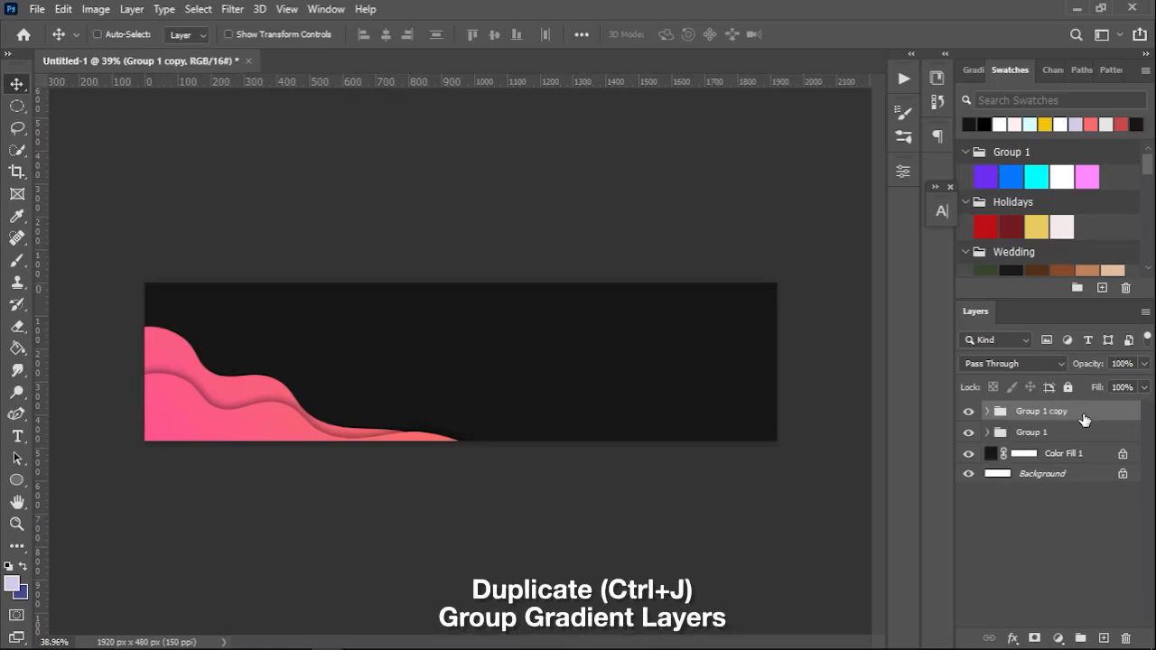
Step: Flip the duplicate group horizontally, move it to the right side, and group both sets
key("ctrl+t")
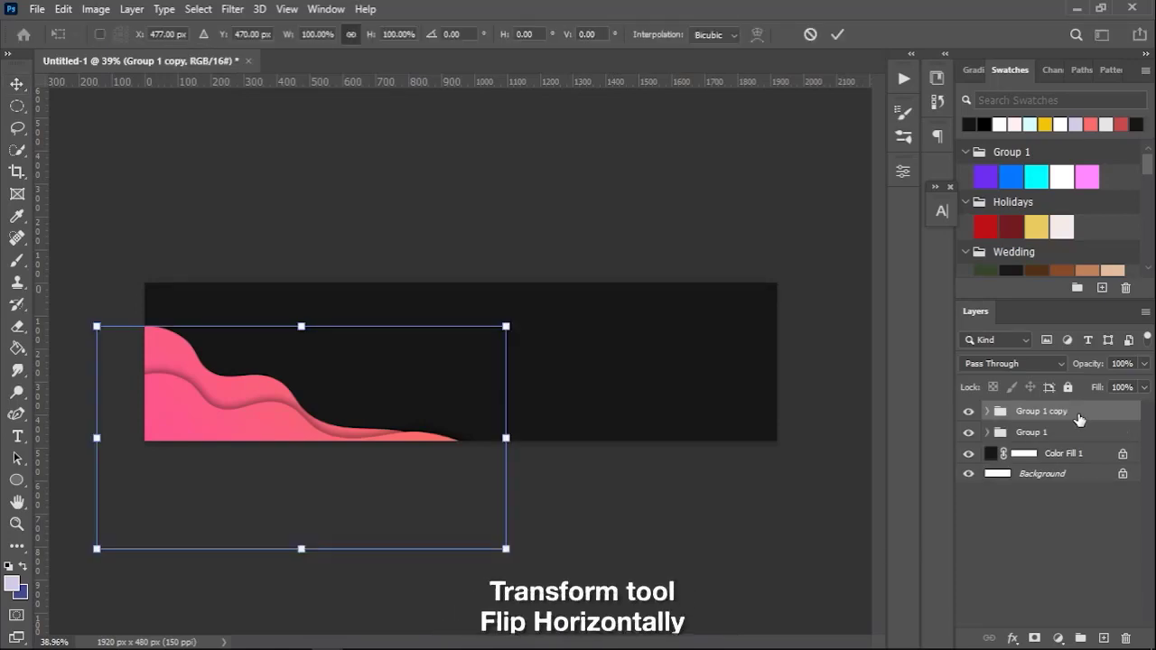
right_click(278, 397)
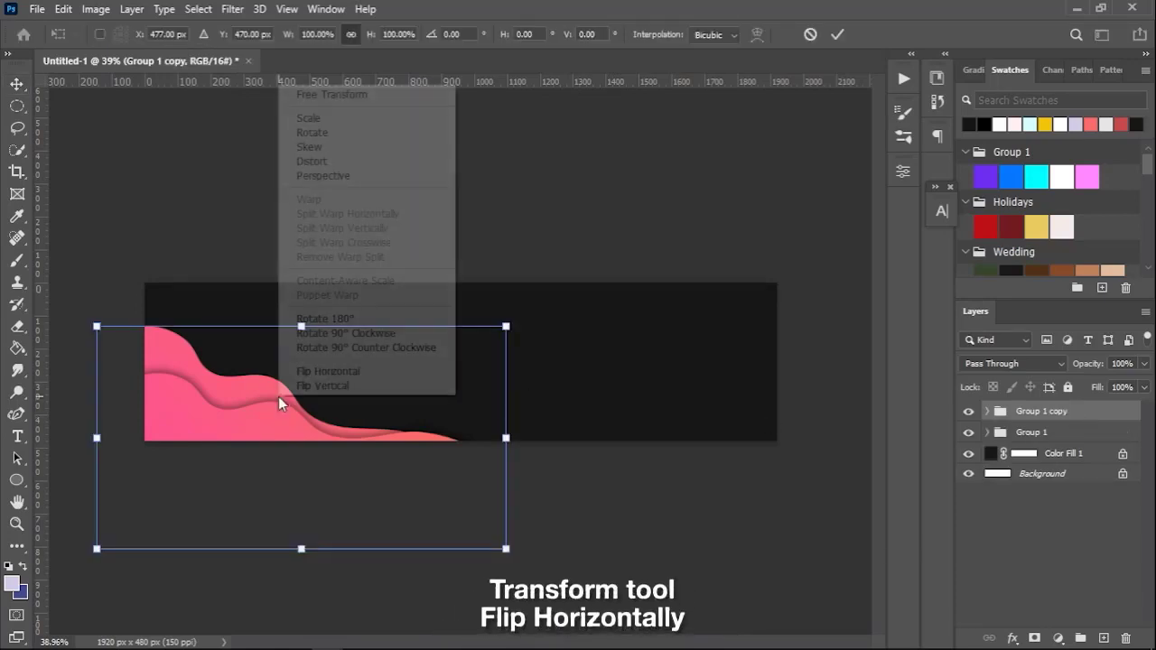
left_click(332, 376)
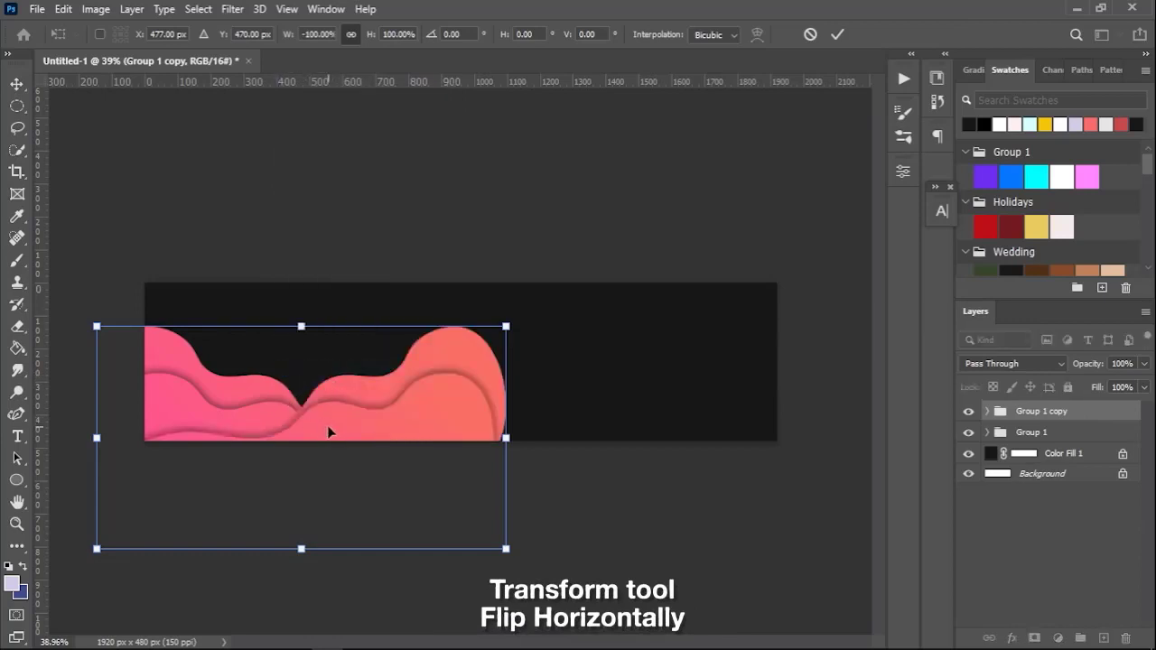
left_click_drag(330, 432, 646, 418)
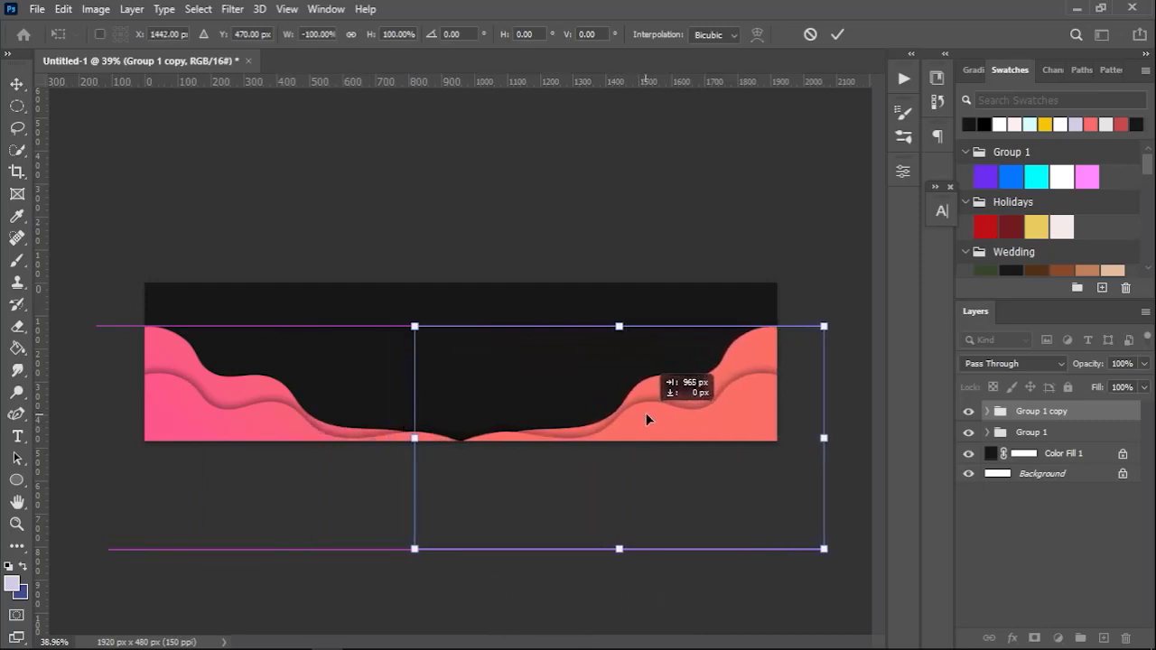
left_click(838, 34)
left_click(1060, 433, "shift")
key("ctrl+g")
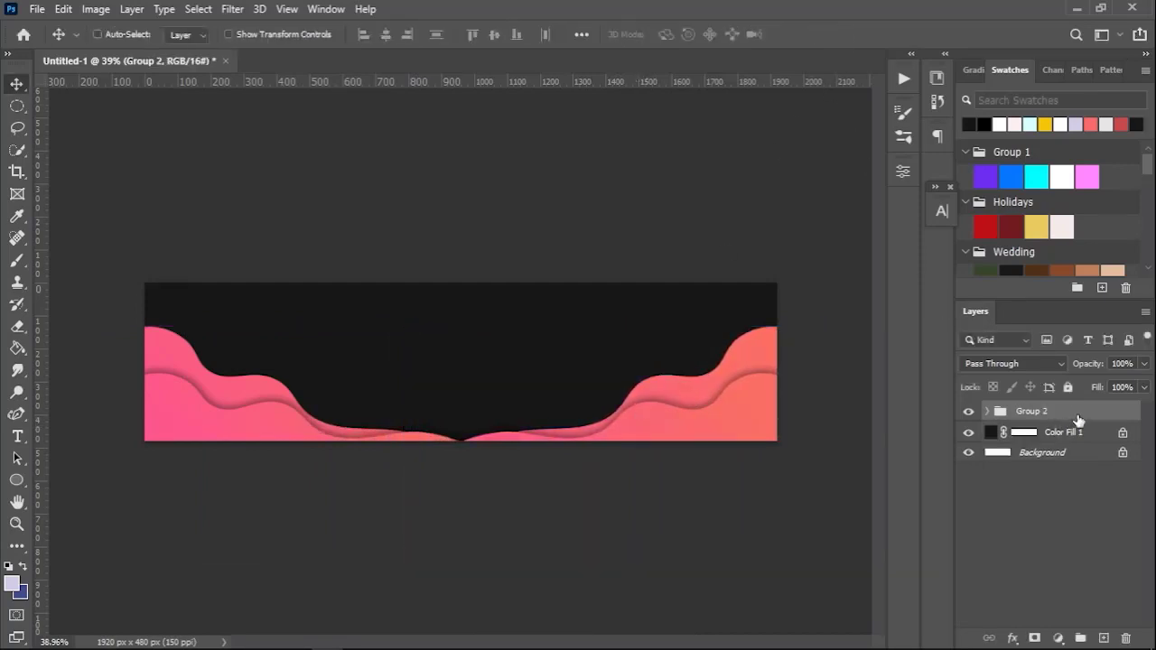
Step: Lock Group 2 and type the headline 'MAKE IT SIMPLE' in a centred text box
left_click(1069, 390)
scroll(440, 365, "up", 1)
key("t")
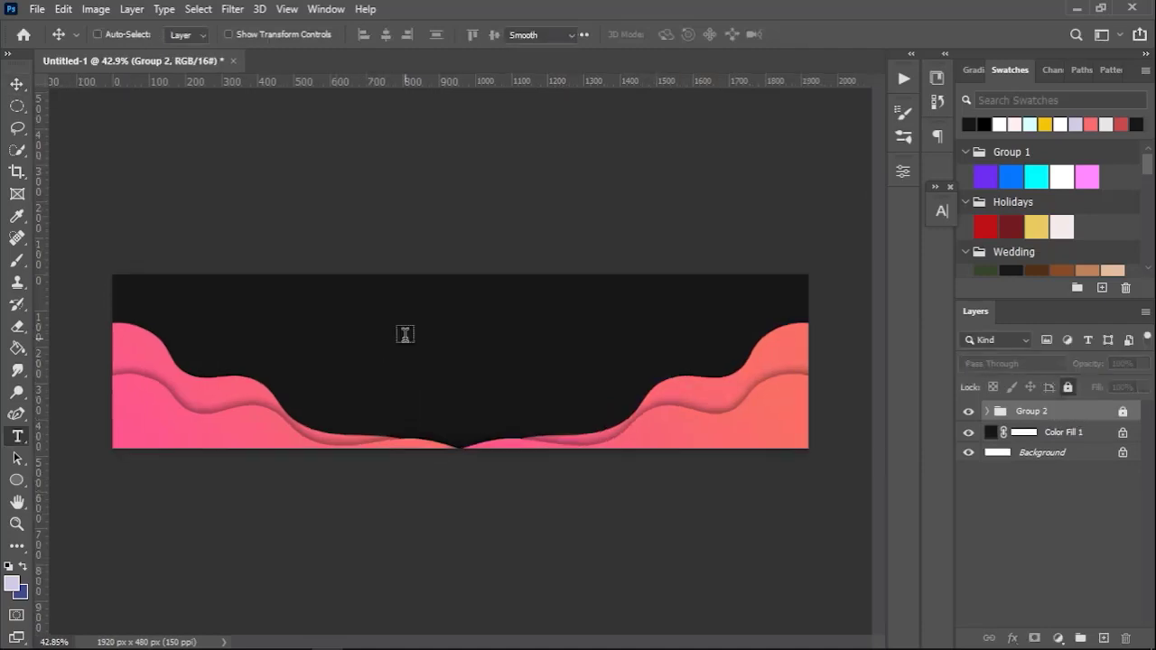
left_click_drag(375, 322, 554, 399)
type("MAKE IT")
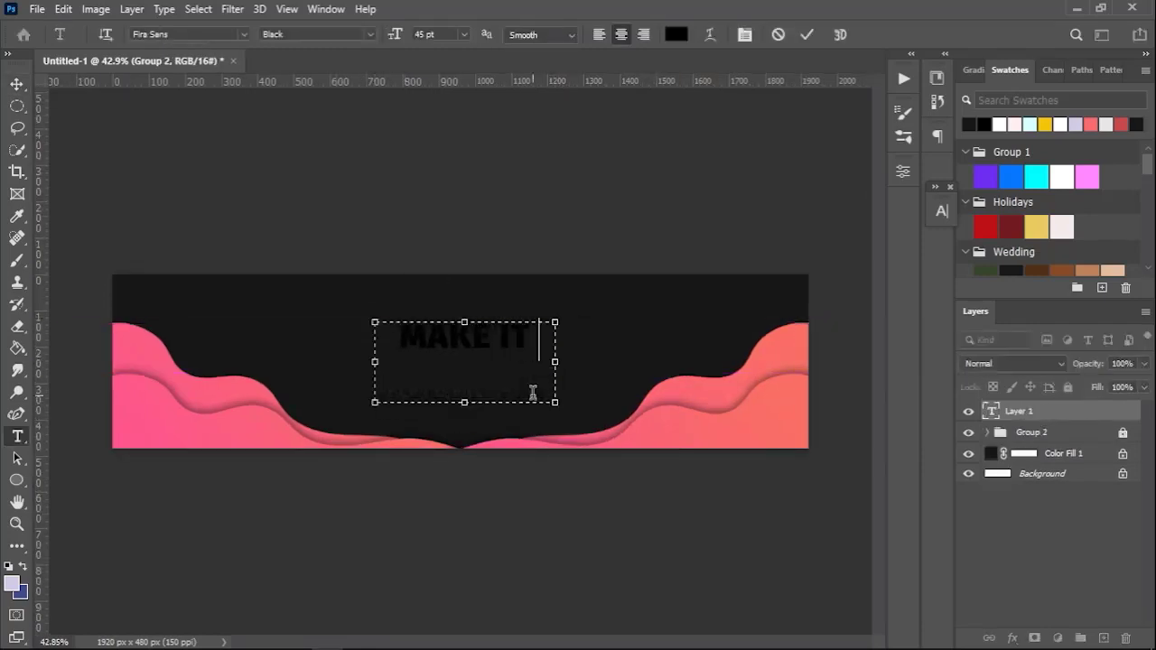
type(" SIMPLE")
Step: Colour the headline with the wave pink fa6279 sampled by eyedropper, and commit it
key("ctrl+a")
left_click(676, 34)
left_click(252, 380)
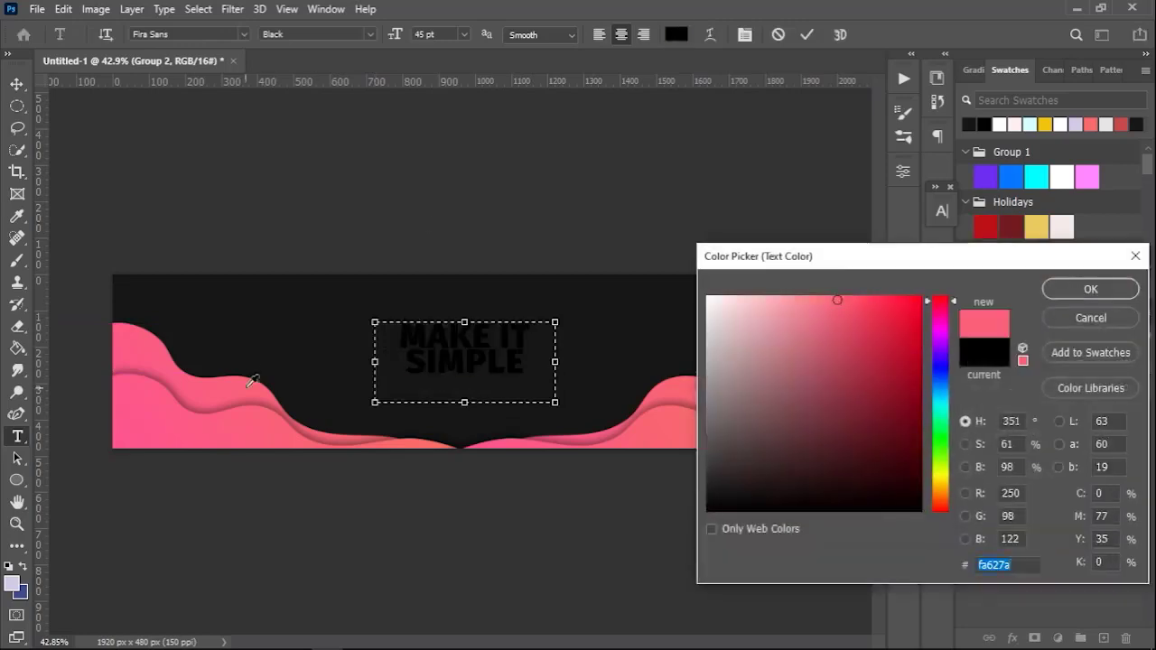
left_click_drag(316, 421, 278, 421)
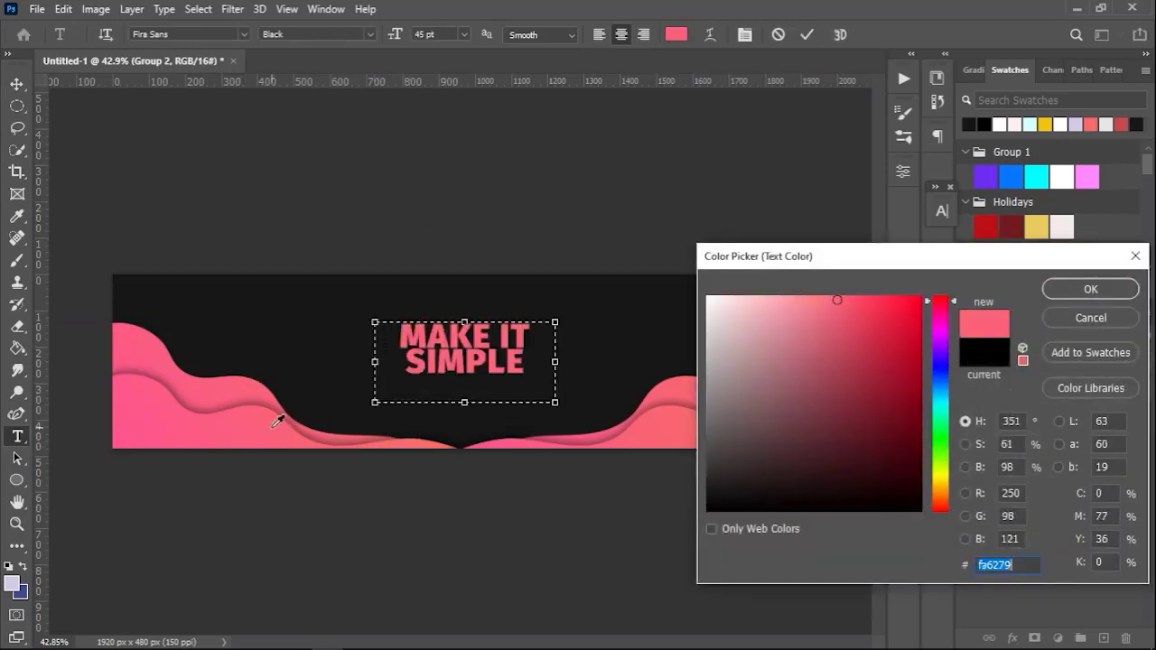
left_click(1049, 295)
left_click(806, 35)
key("v")
scroll(450, 363, "up", 2)
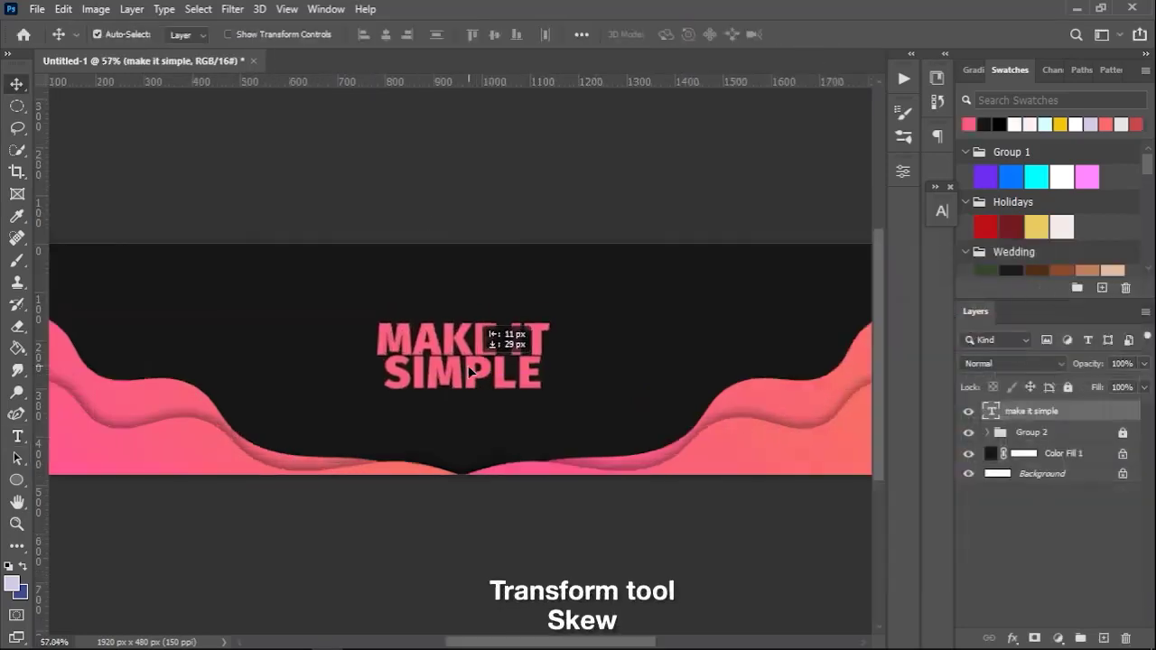
Step: Skew the headline so its right side rises about 6.6°, nudge it down, and lock its layer
key("ctrl+t")
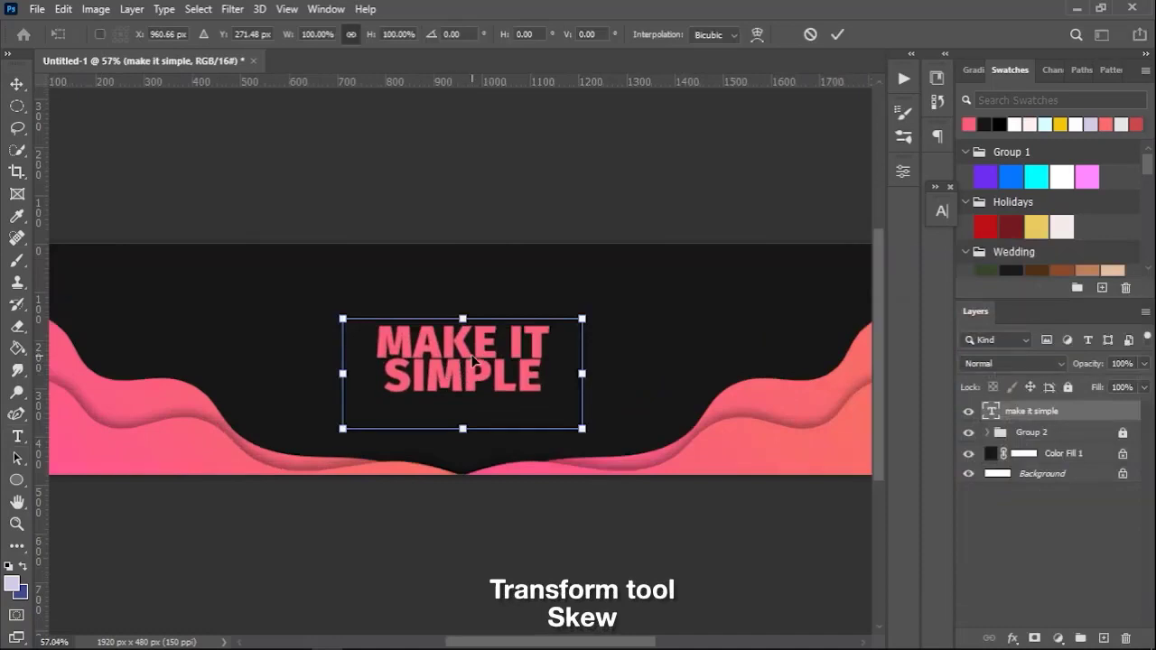
right_click(473, 362)
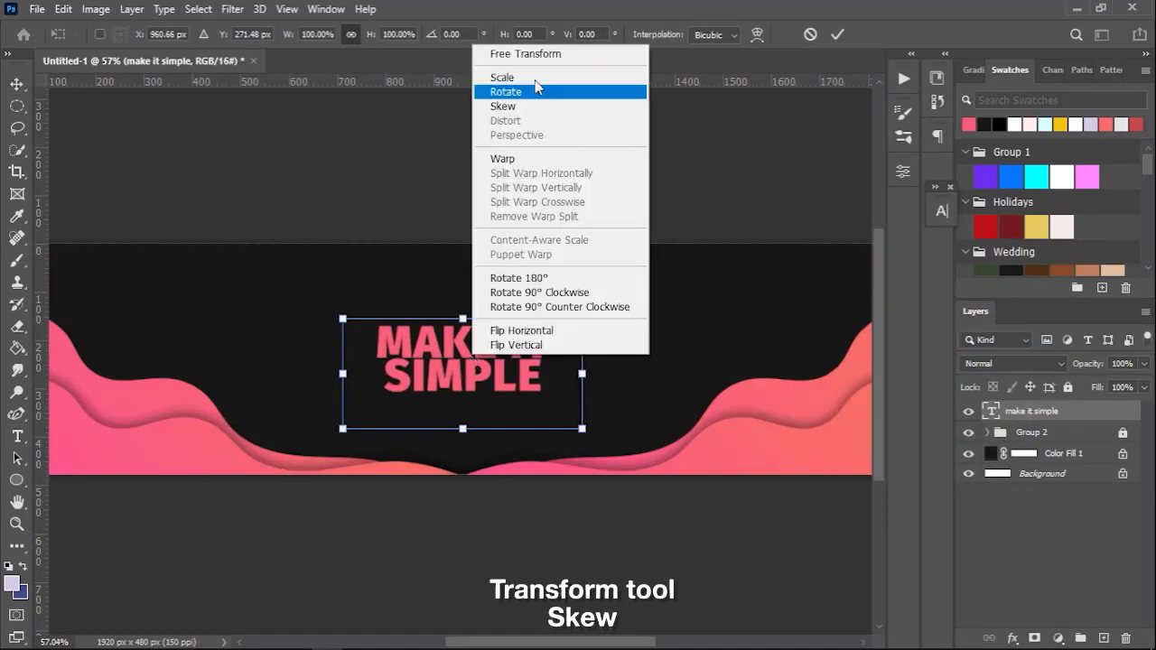
left_click(533, 105)
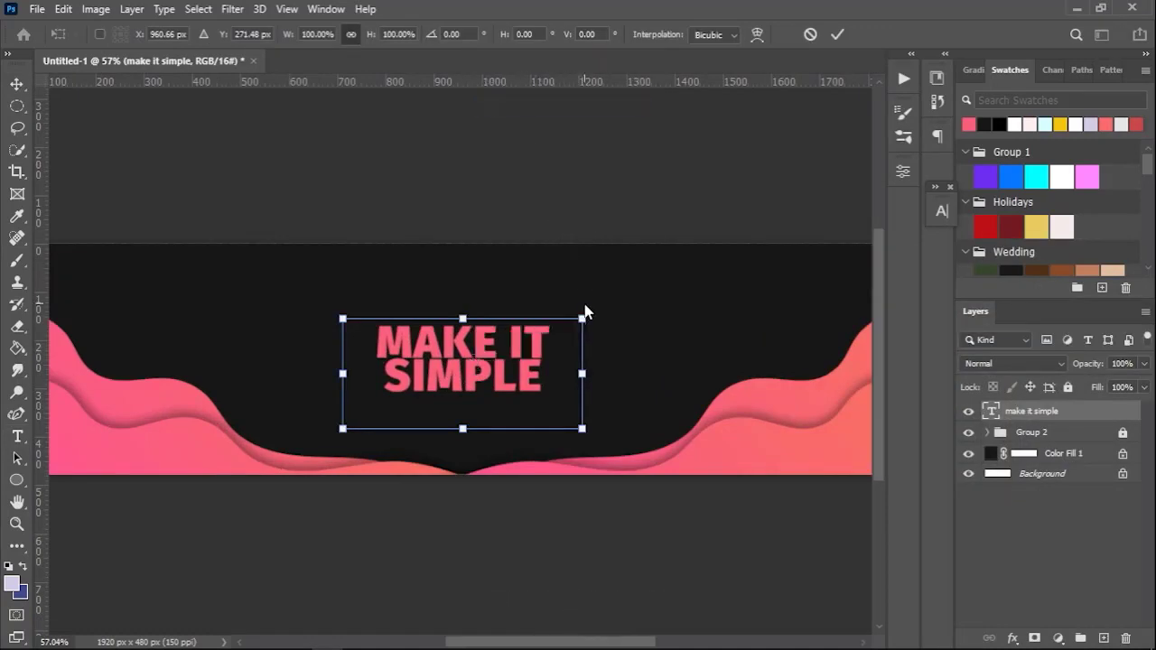
left_click_drag(583, 320, 581, 292)
left_click_drag(473, 334, 472, 348)
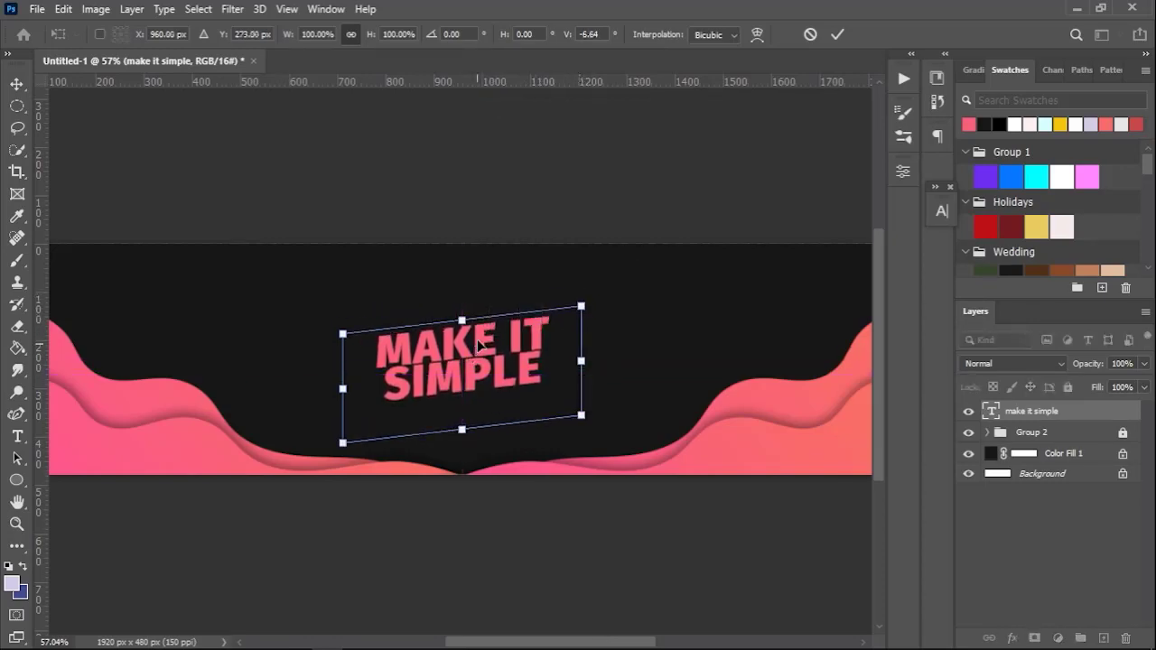
left_click(837, 35)
left_click_drag(485, 341, 484, 343)
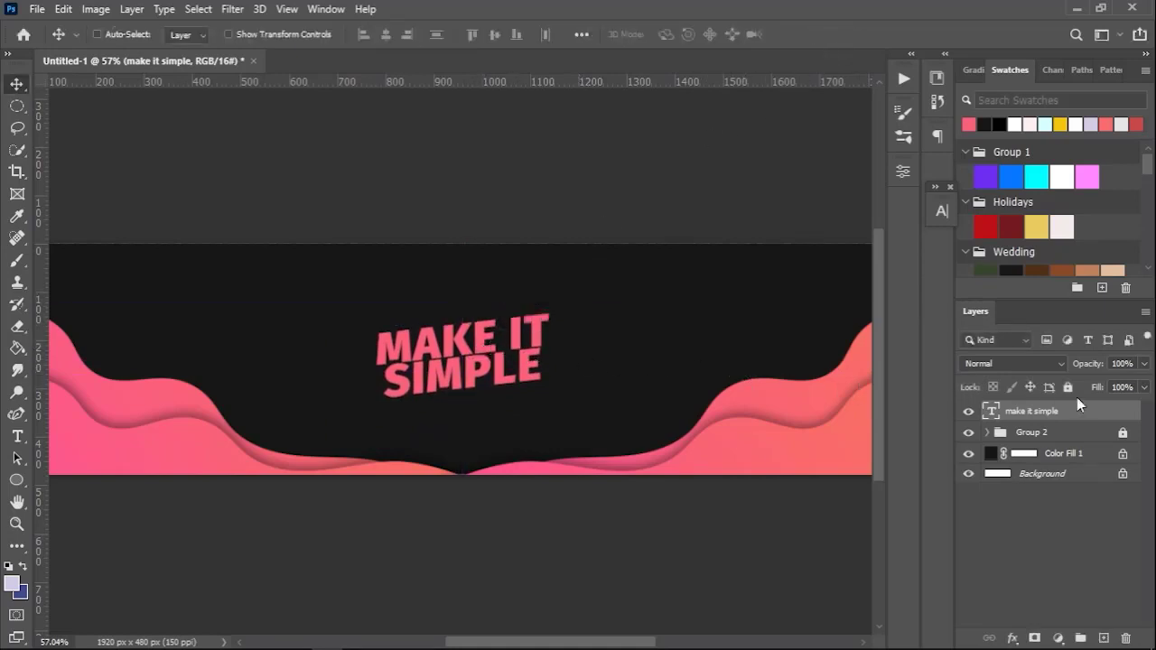
left_click(1068, 388)
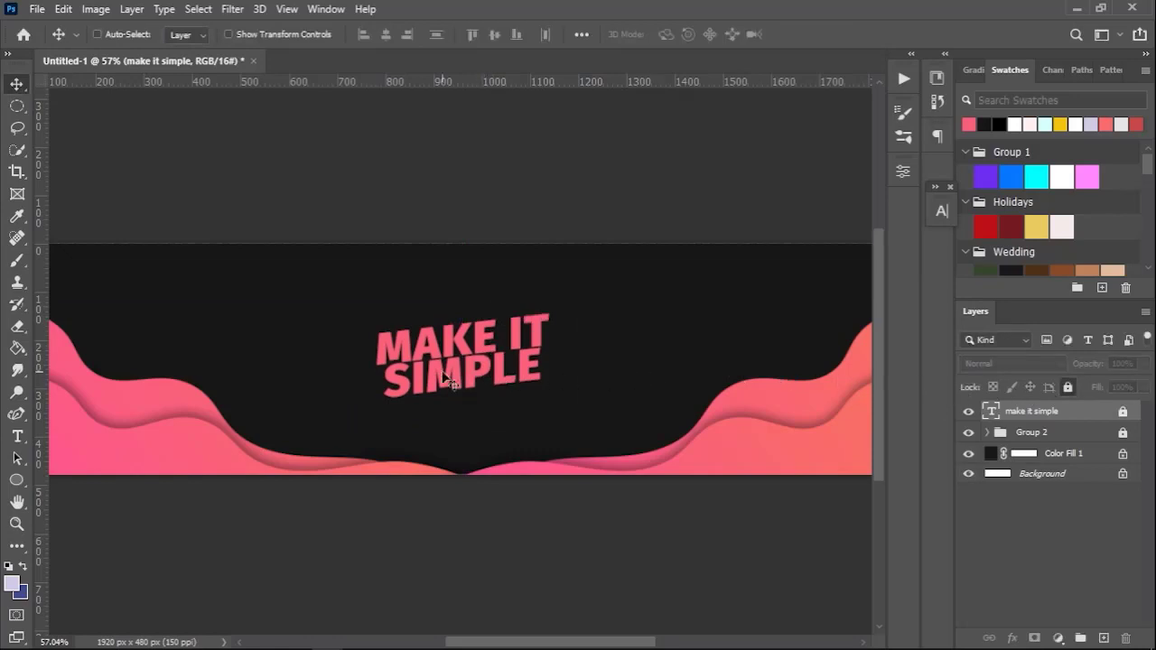
scroll(451, 377, "down", 2)
scroll(446, 377, "down", 1)
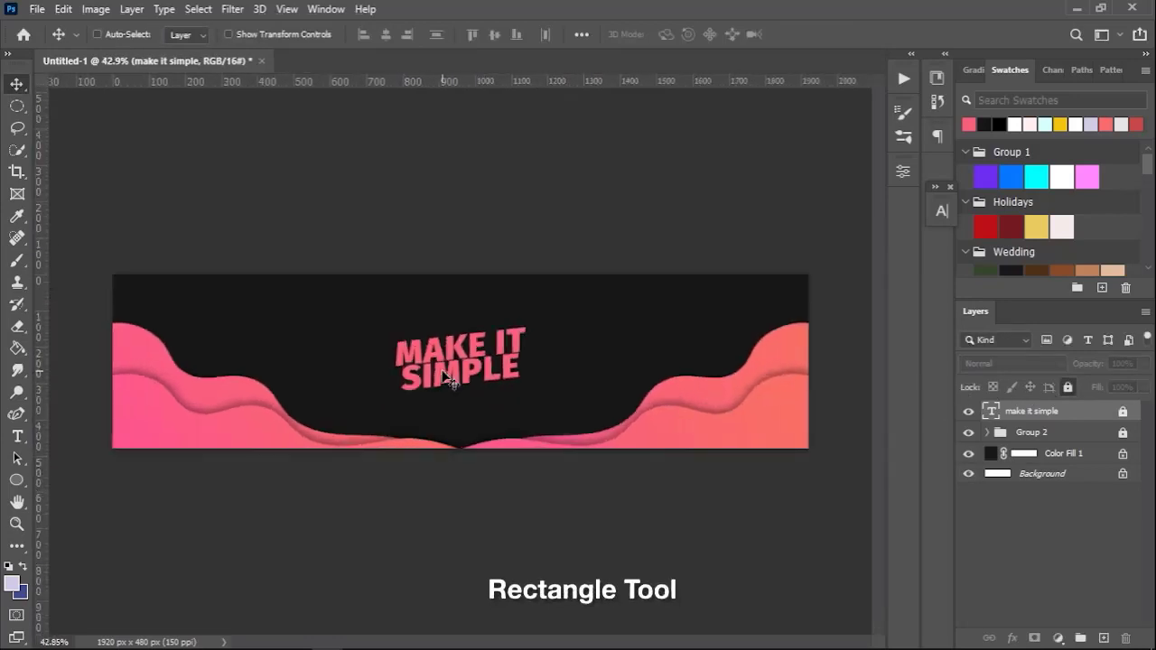
Step: Set the Rectangle tool to a pink-to-orange gradient fill
left_click(20, 482)
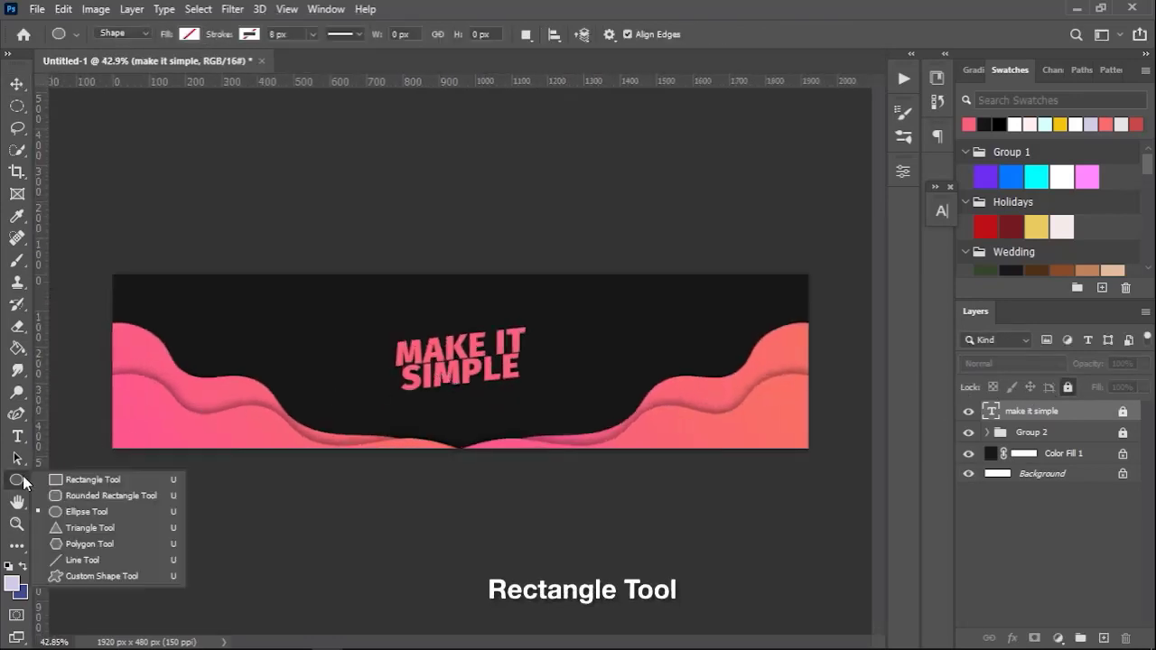
left_click(78, 481)
scroll(243, 343, "up", 2)
scroll(255, 335, "up", 2)
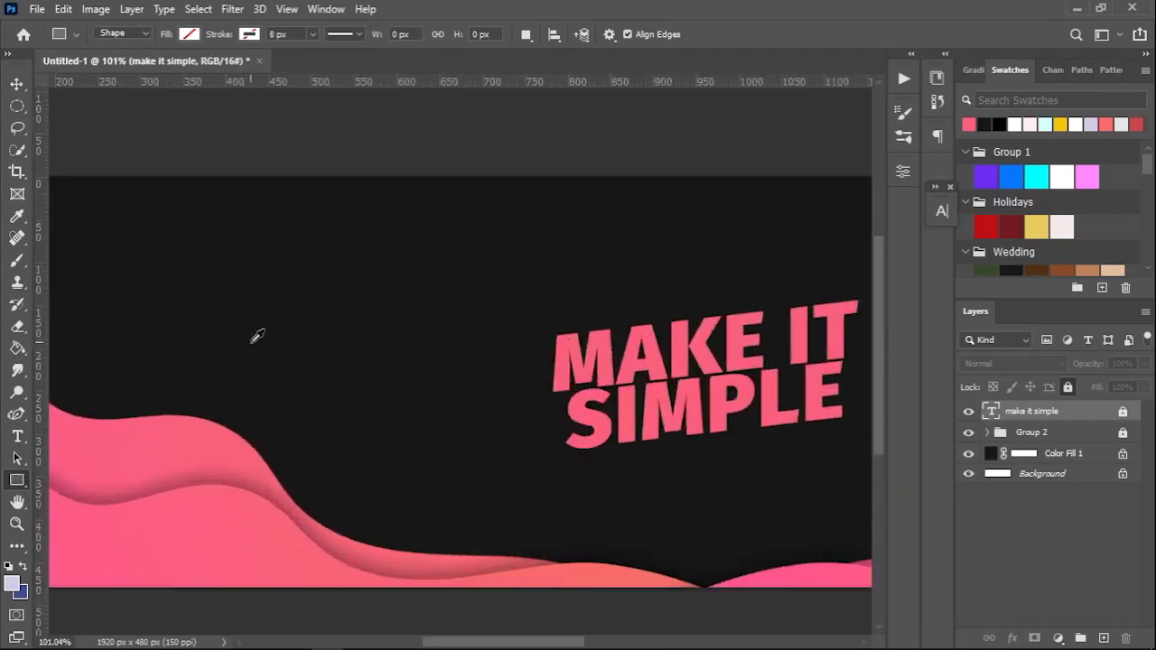
scroll(266, 316, "up", 1)
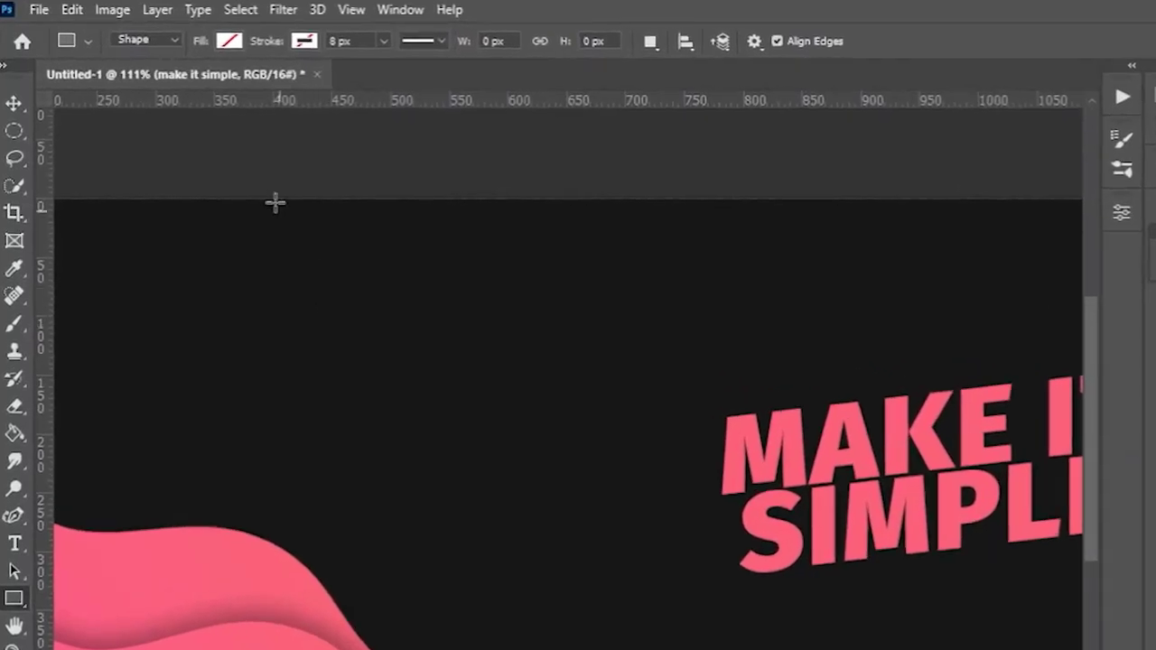
left_click(233, 47)
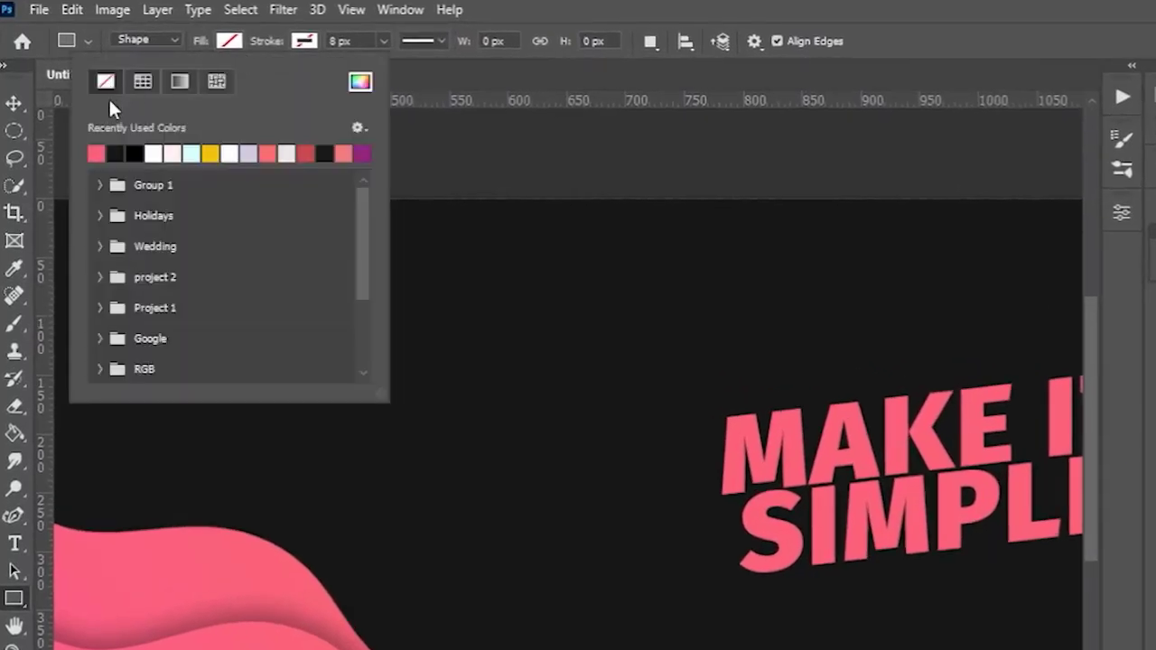
left_click(181, 83)
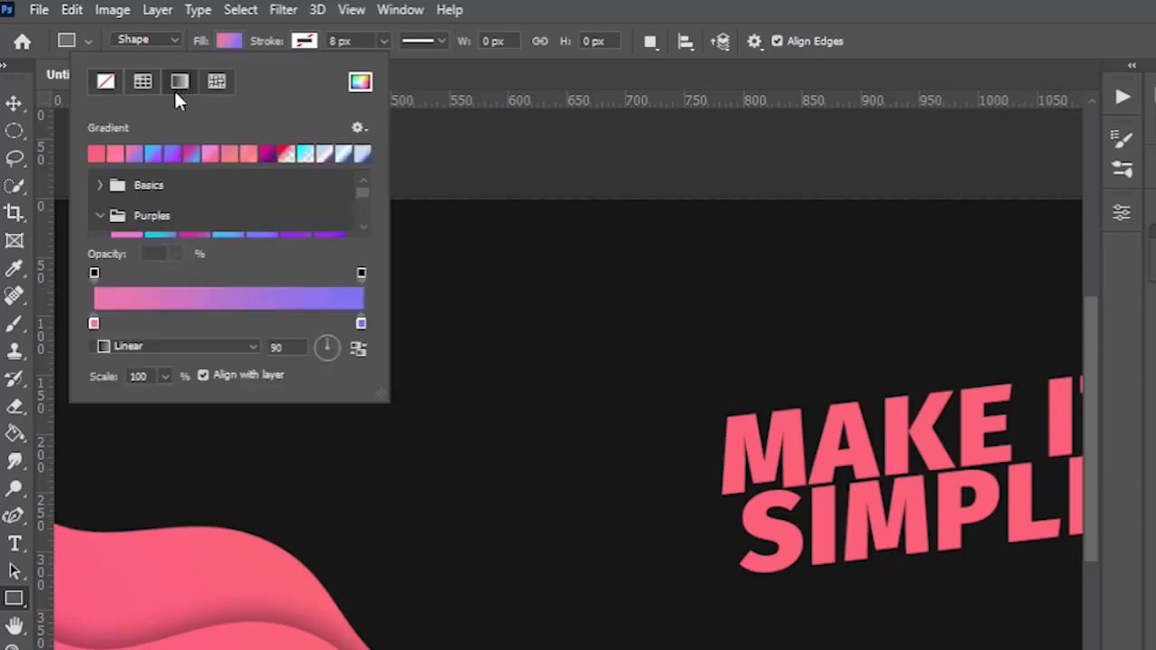
left_click(96, 156)
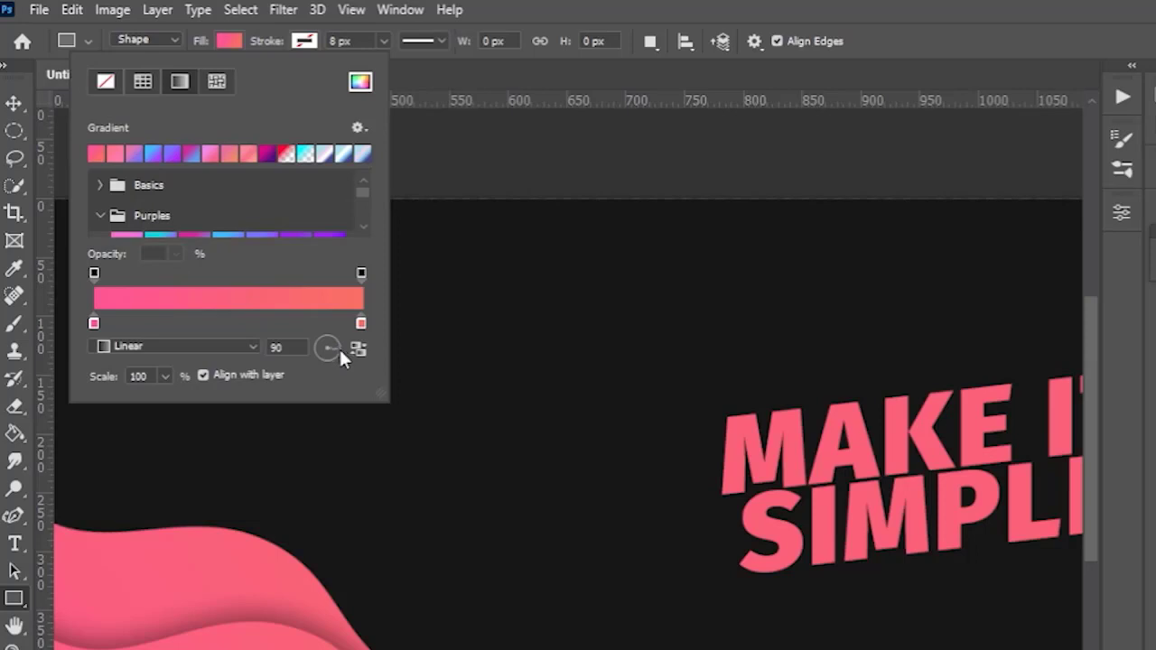
left_click(516, 325)
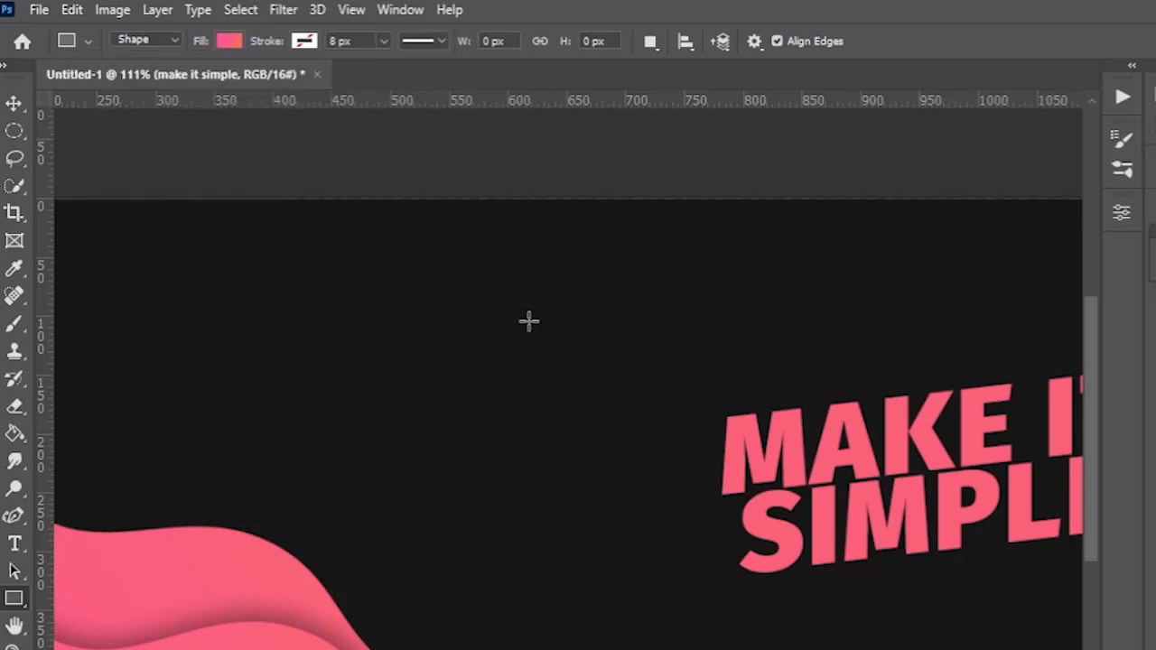
Step: Draw a small bar near the top-left and fully round its ends into a pill
mouse_move(491, 302)
left_mouse_down()
mouse_move(602, 342)
mouse_move(724, 353)
left_mouse_up()
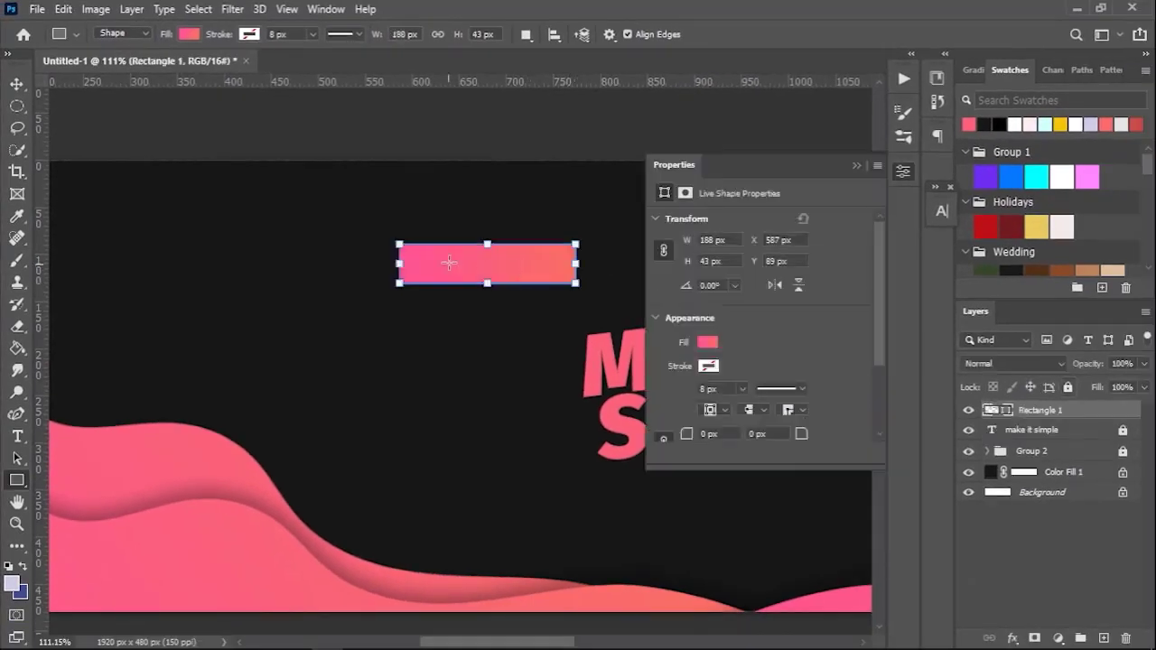
scroll(410, 262, "up", 5)
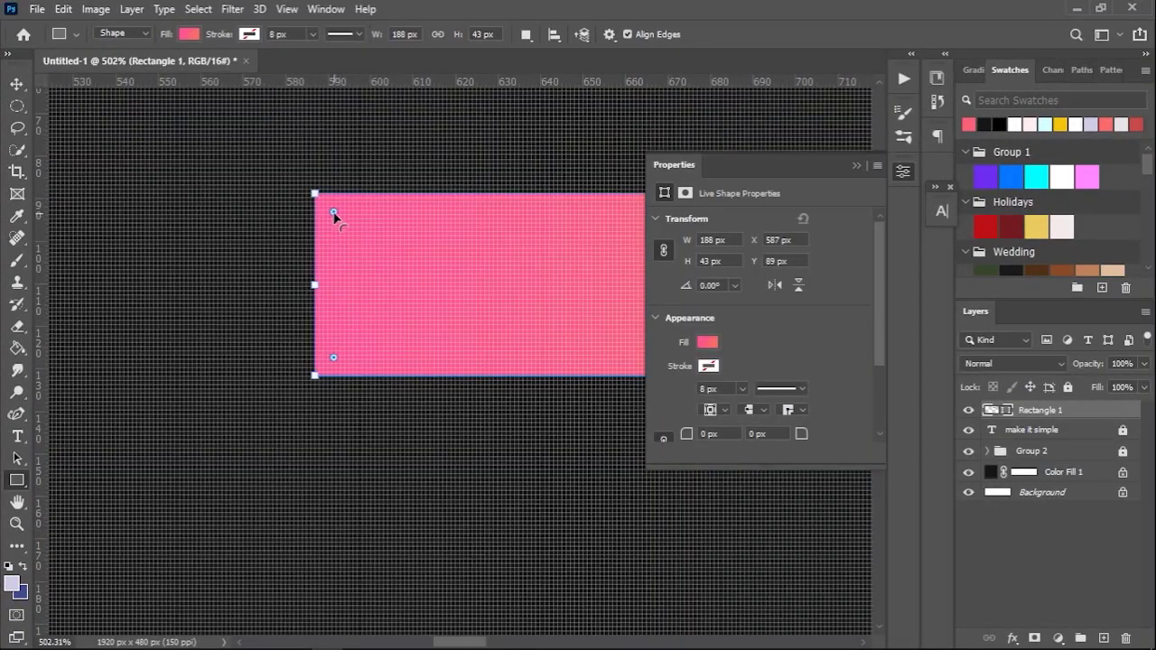
mouse_move(333, 215)
left_mouse_down()
mouse_move(482, 278)
mouse_move(545, 286)
left_mouse_up()
left_click(856, 165)
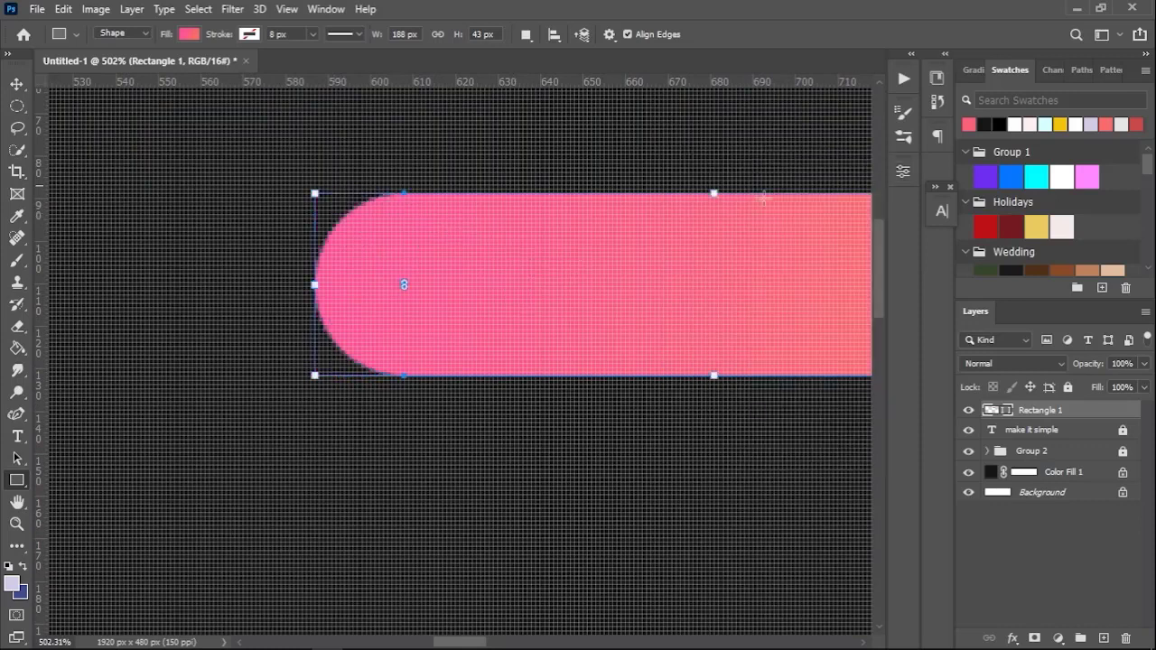
scroll(596, 253, "down", 5)
scroll(613, 252, "down", 3)
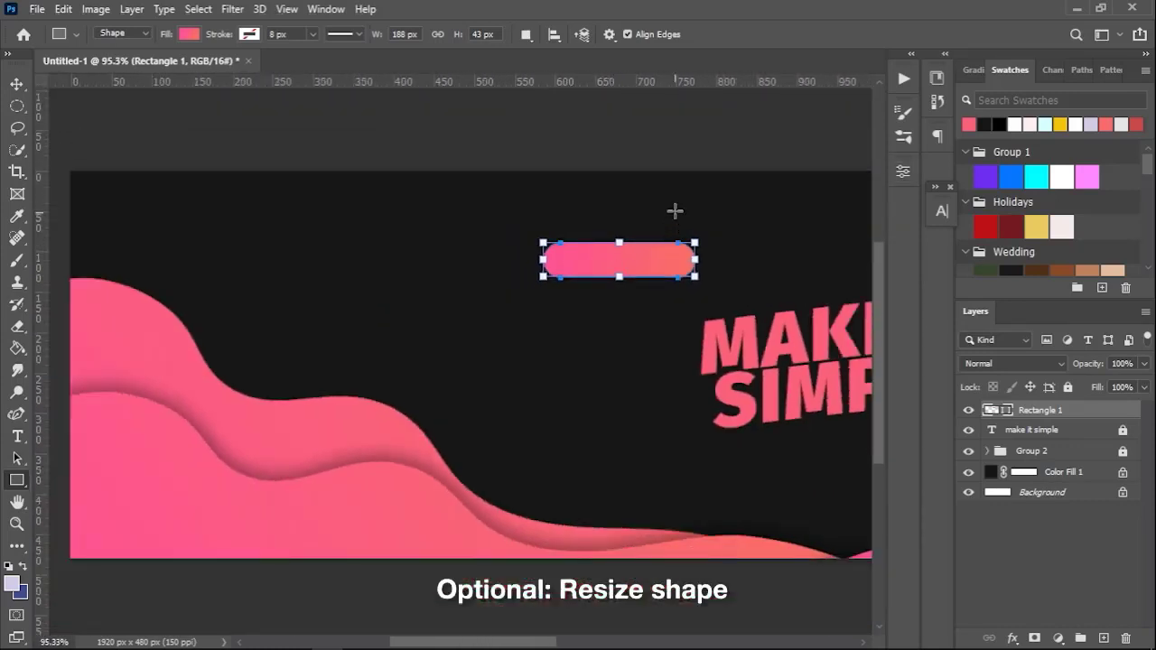
Step: Scale the pill to about 81% and rotate it to roughly -32.6°
key("ctrl+t")
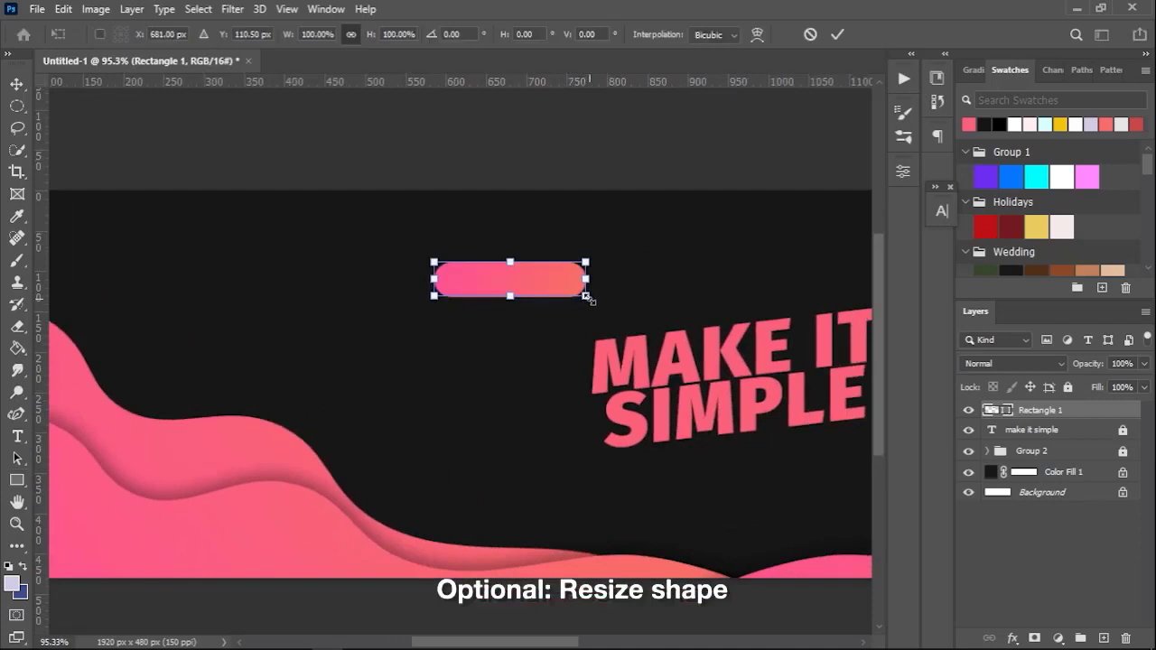
left_click_drag(585, 296, 557, 290)
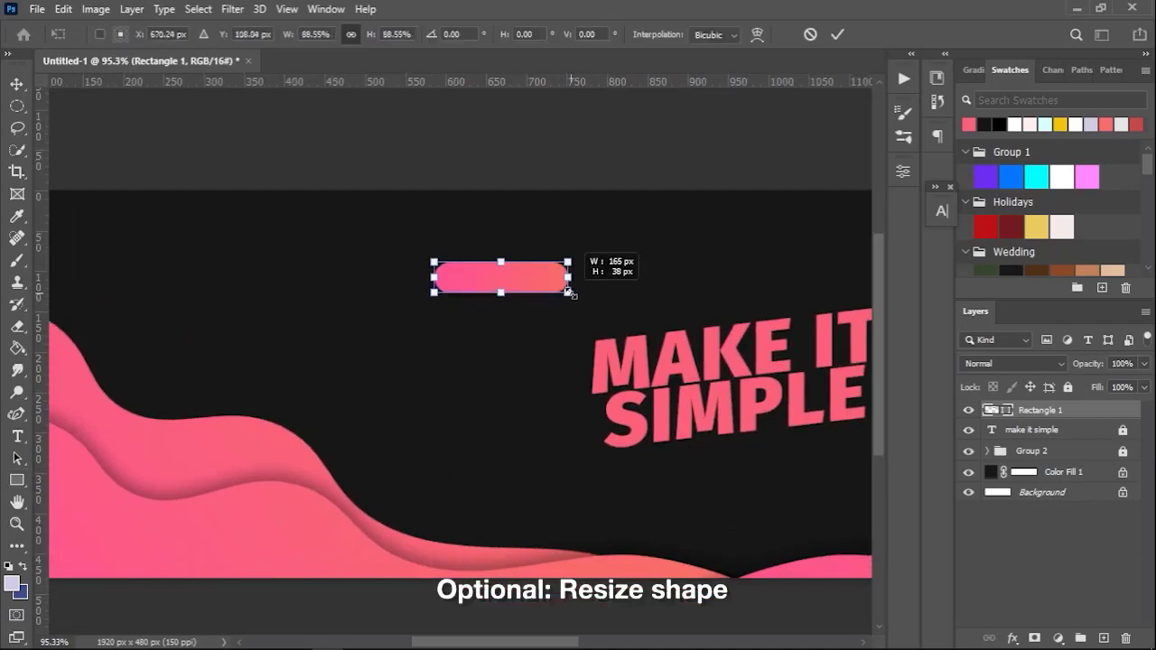
left_click(838, 34)
key("ctrl+t")
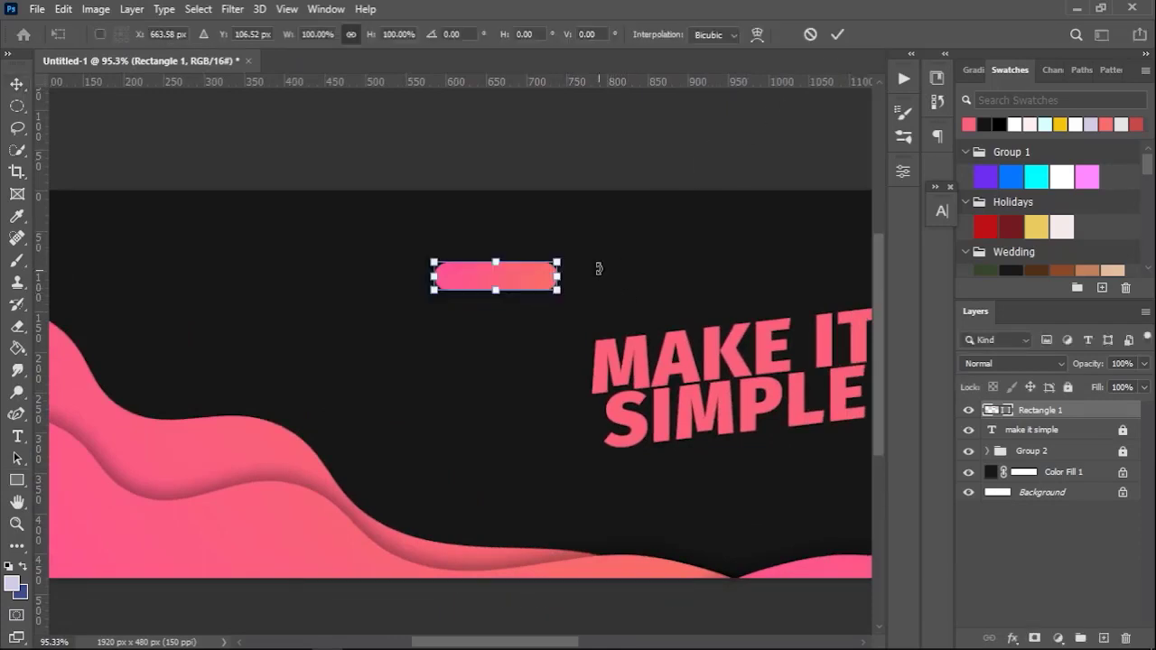
left_click_drag(598, 264, 575, 209)
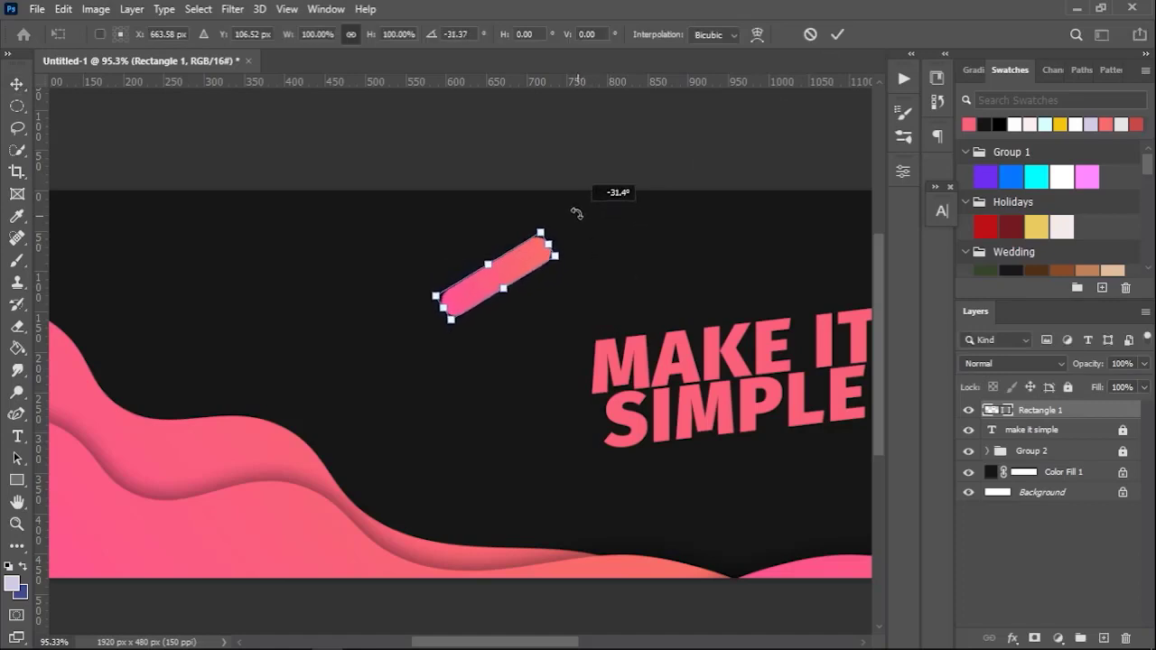
left_click_drag(578, 210, 578, 207)
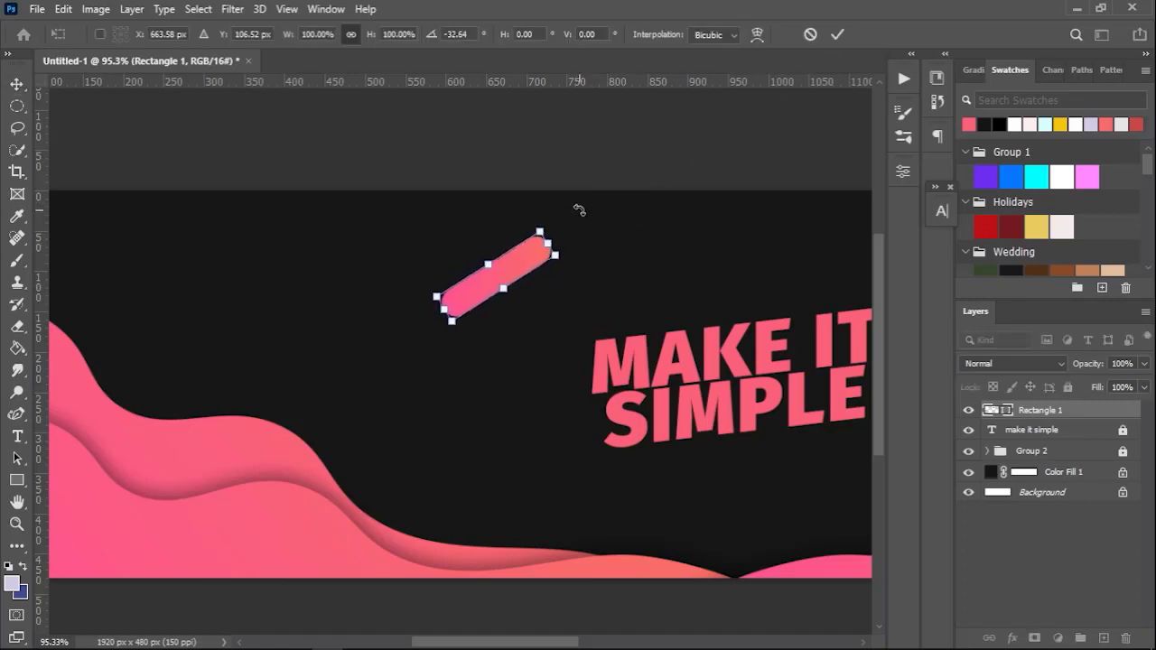
Step: Commit the pill's rotation and add a layer mask to it
left_click(838, 34)
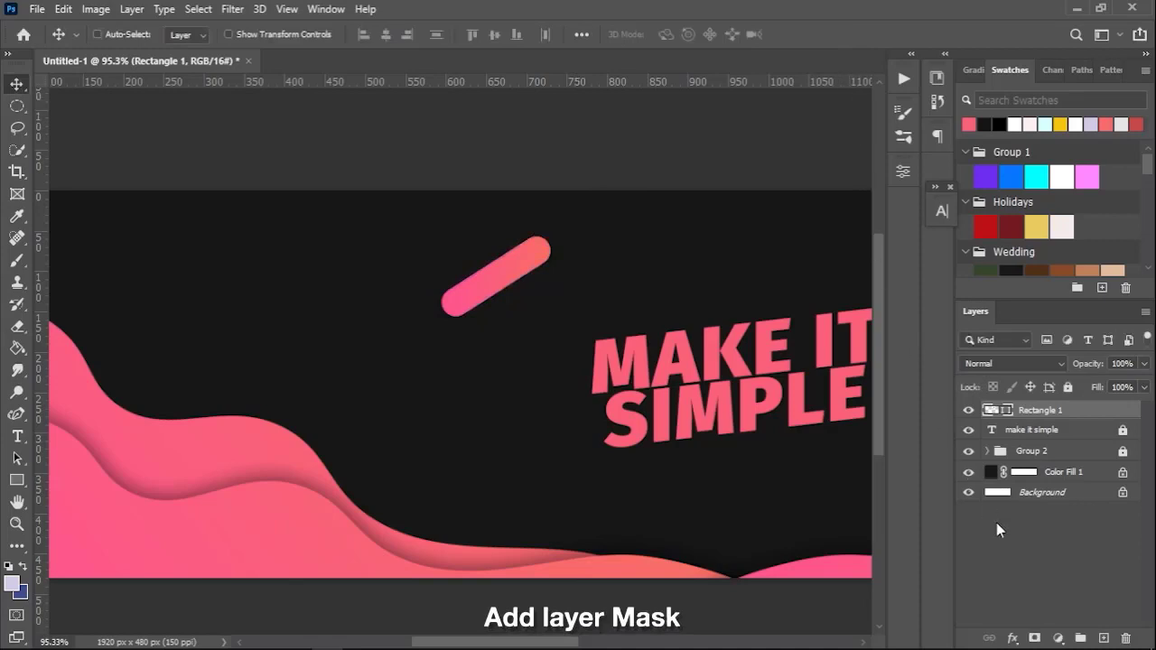
left_click(1035, 637)
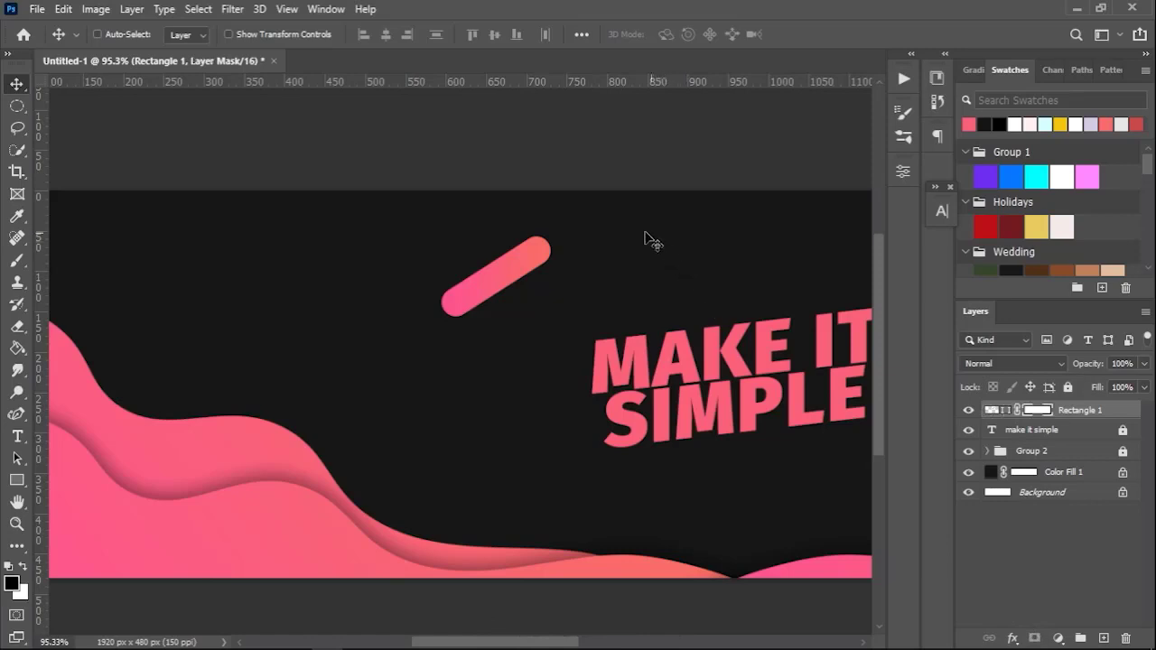
key("b")
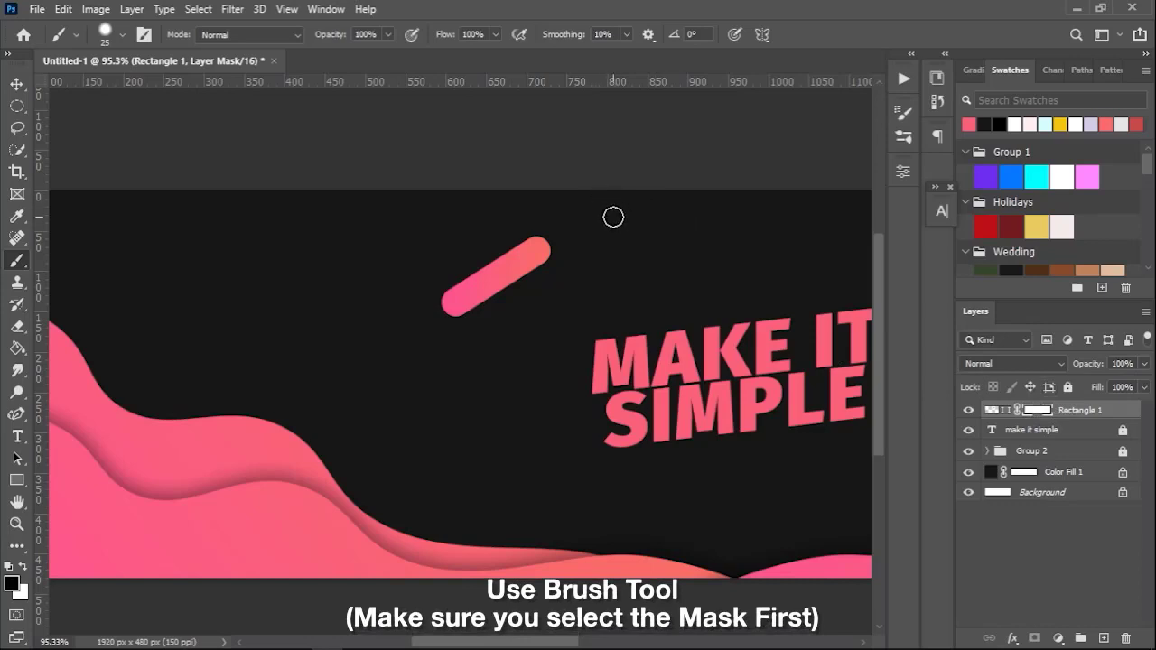
Step: Paint the pill's upper end on the mask with a 146 px, 3%-hardness soft brush
key("bracketright")
key("bracketright")
key("bracketright")
key("bracketright")
key("bracketright")
key("bracketright")
key("bracketright")
right_click(641, 214)
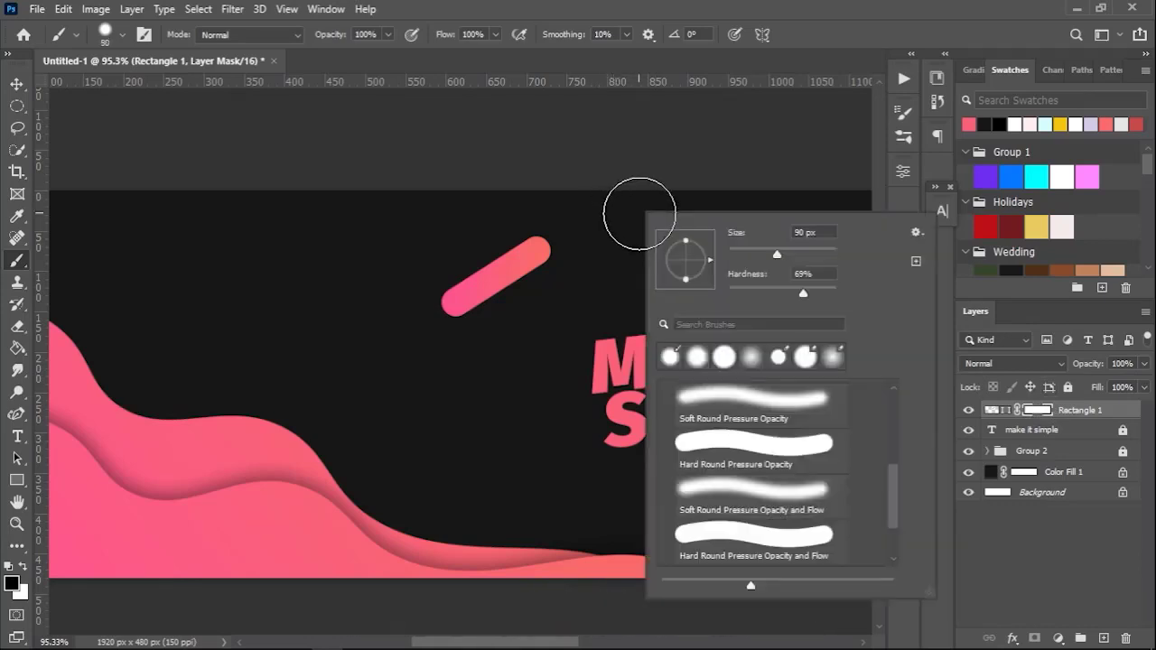
left_click_drag(804, 295, 733, 291)
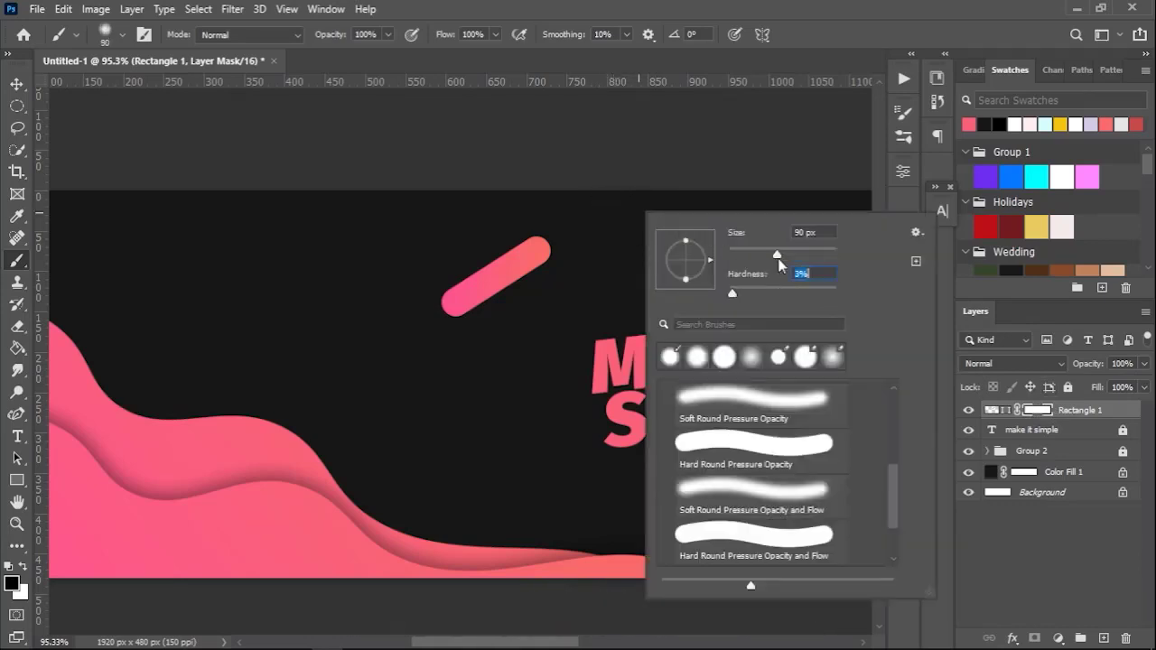
left_click_drag(793, 257, 812, 257)
left_click(605, 194)
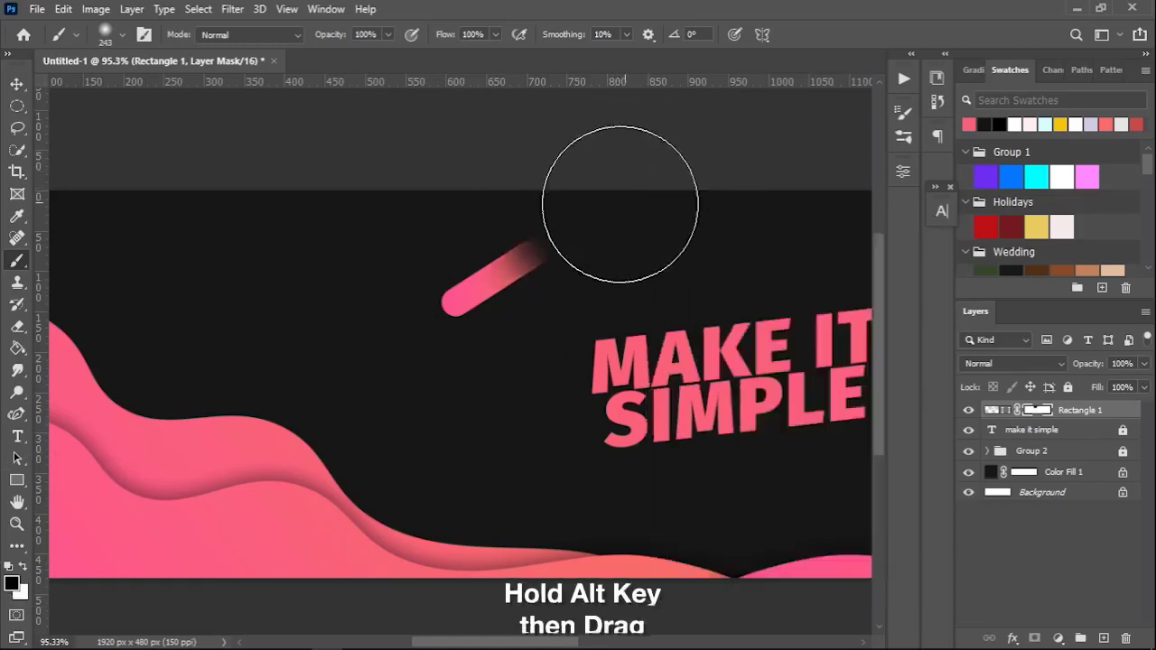
Step: Fit the banner in view and move the pill toward the banner's top left
key("v")
key("ctrl+0")
mouse_move(343, 313)
left_mouse_down()
mouse_move(255, 282)
mouse_move(305, 399)
mouse_move(344, 397)
mouse_move(666, 282)
mouse_move(750, 325)
left_mouse_up()
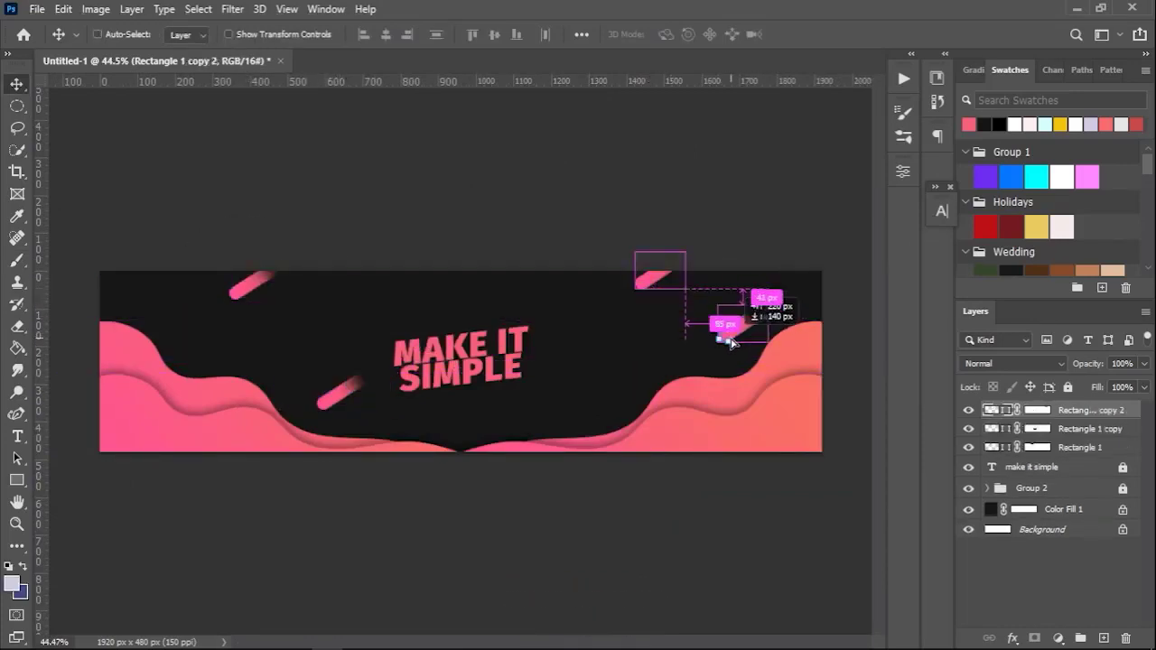
Step: Alt-drag copies of the pink pill to spread five streaks across the banner
left_click_drag(251, 291, 182, 289)
left_click_drag(344, 390, 330, 384)
left_click_drag(654, 279, 638, 286)
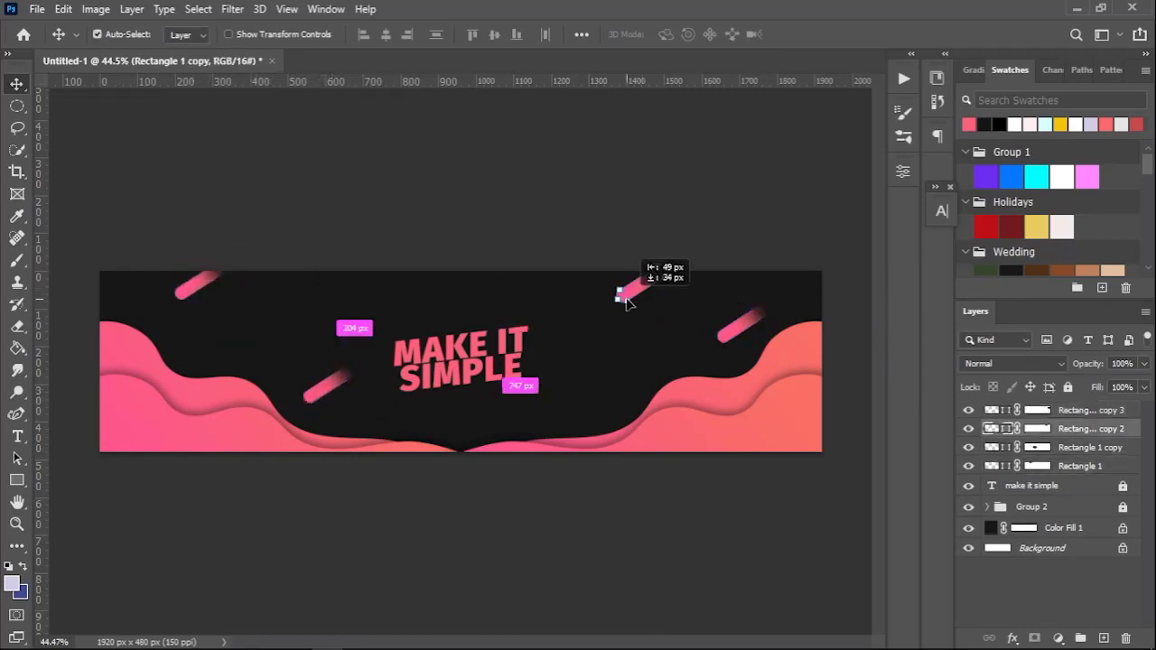
left_click_drag(736, 341, 760, 325)
mouse_move(629, 293)
left_mouse_down()
mouse_move(614, 386)
mouse_move(603, 390)
left_mouse_up()
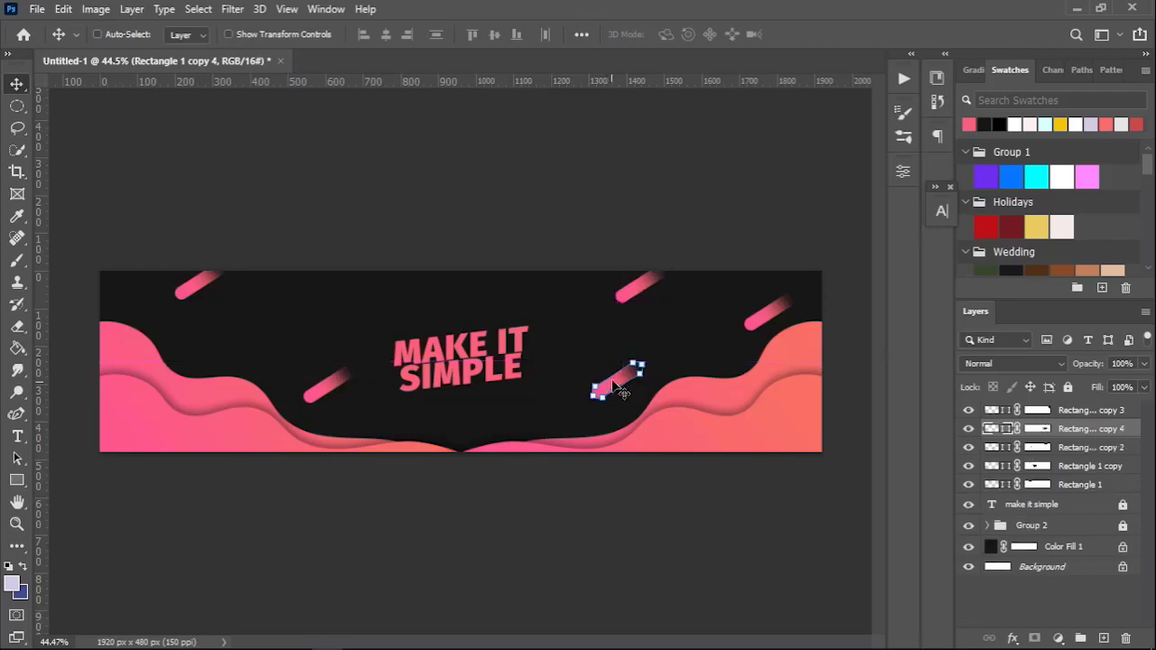
Step: Group the five pill layers into Group 3 and lock it
left_click(1085, 413)
left_click(1094, 486, "shift")
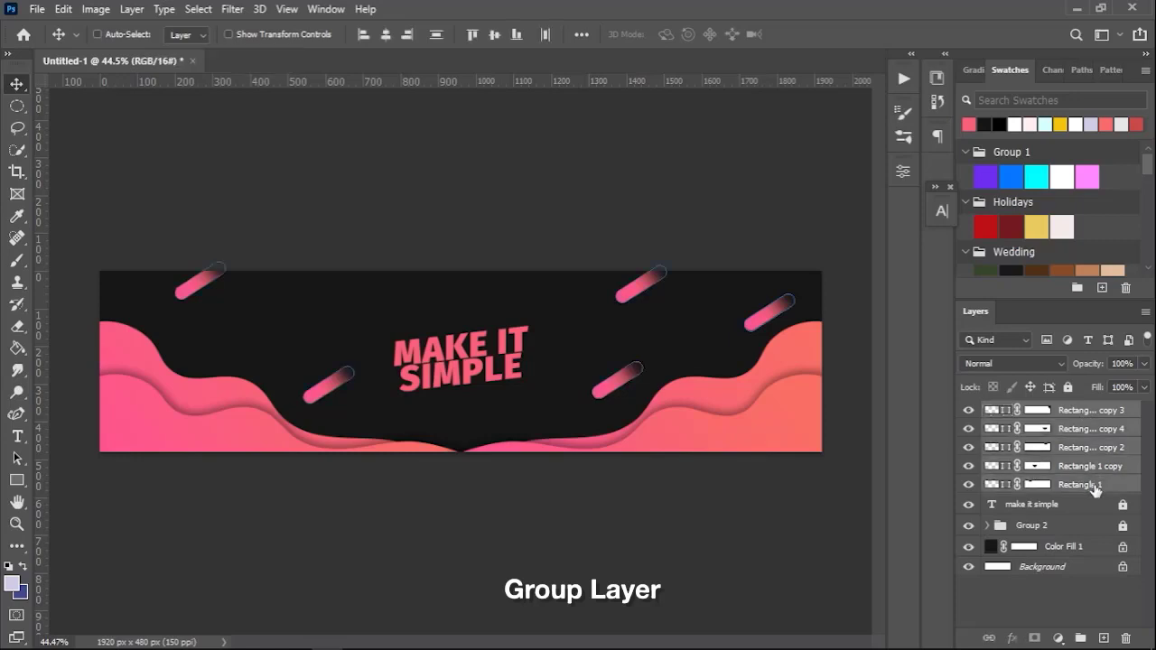
key("ctrl+g")
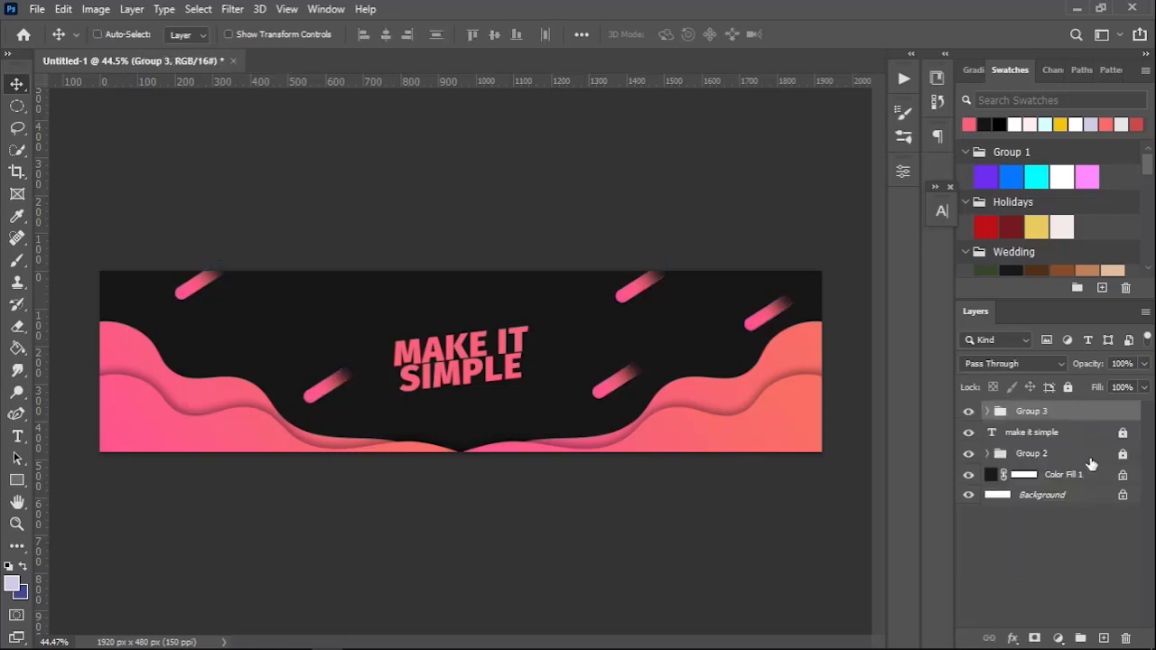
left_click(1067, 387)
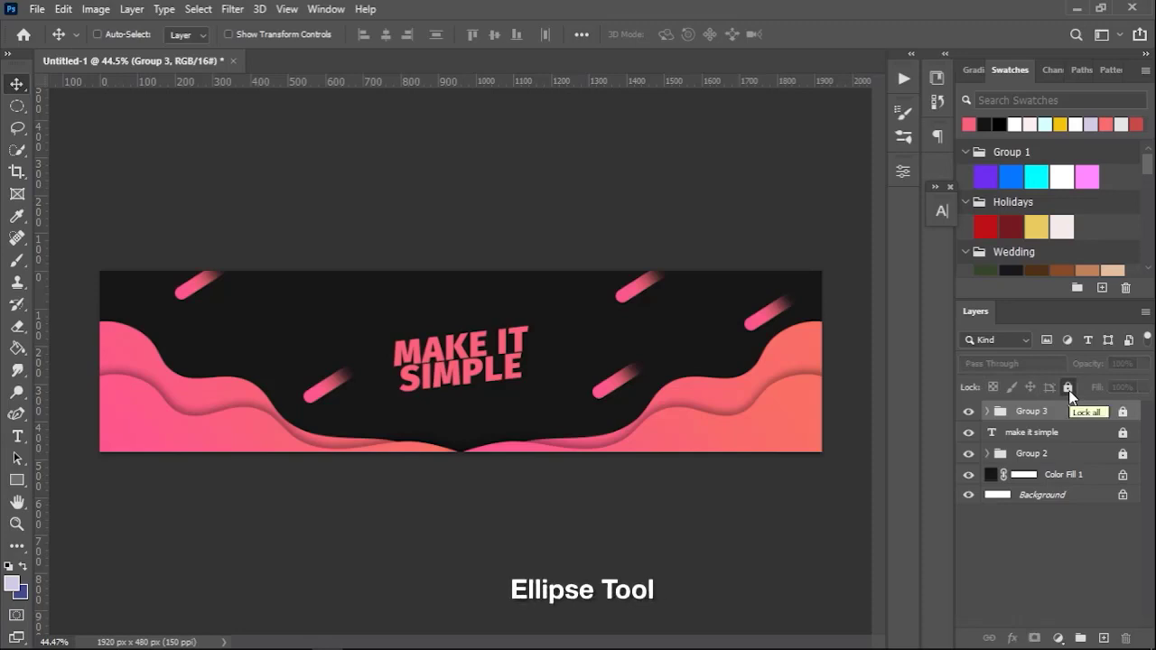
Step: Switch to the Ellipse tool with a solid light pink fill instead of a gradient
left_click(16, 480)
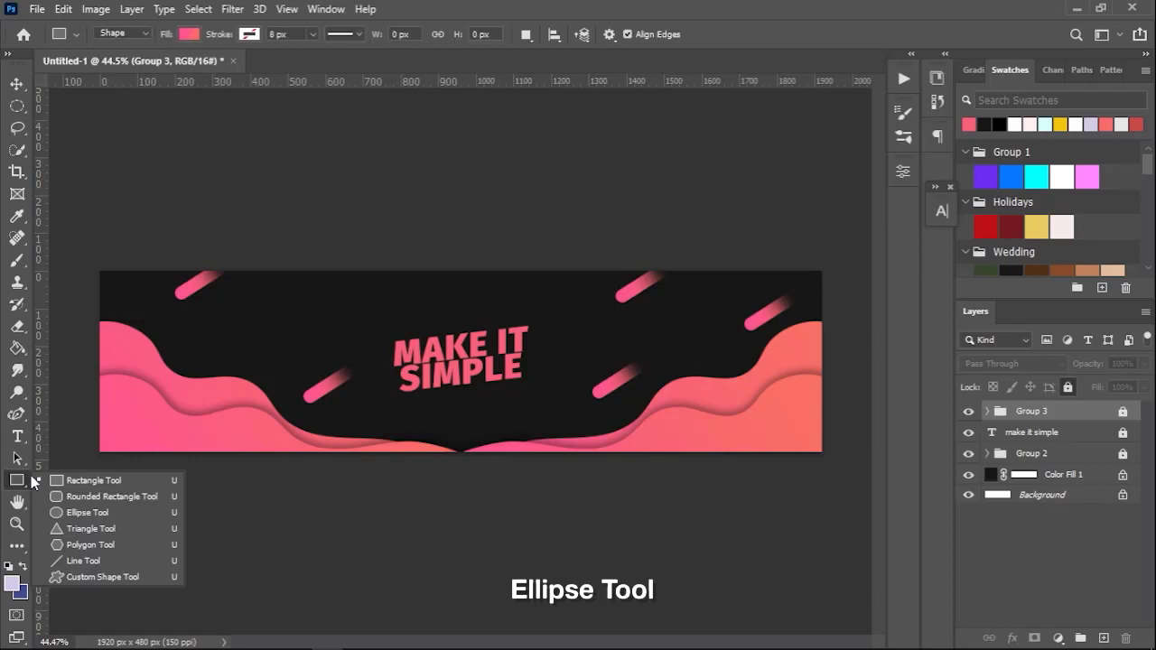
left_click(142, 485)
key("shift+u")
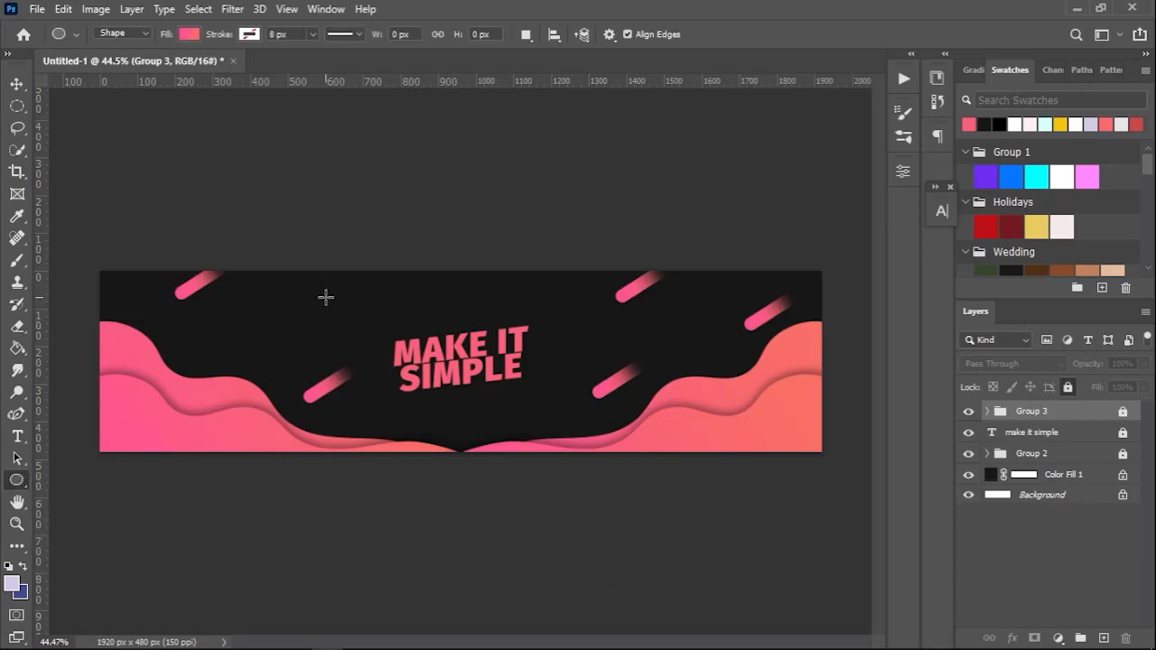
left_click(188, 34)
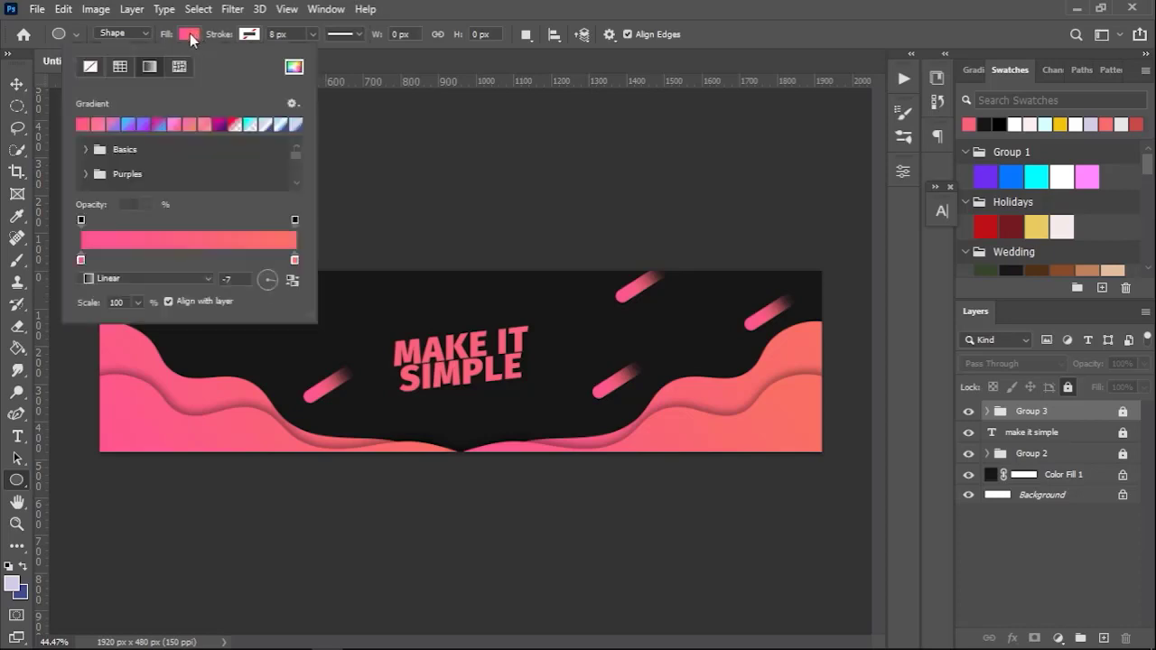
left_click(91, 66)
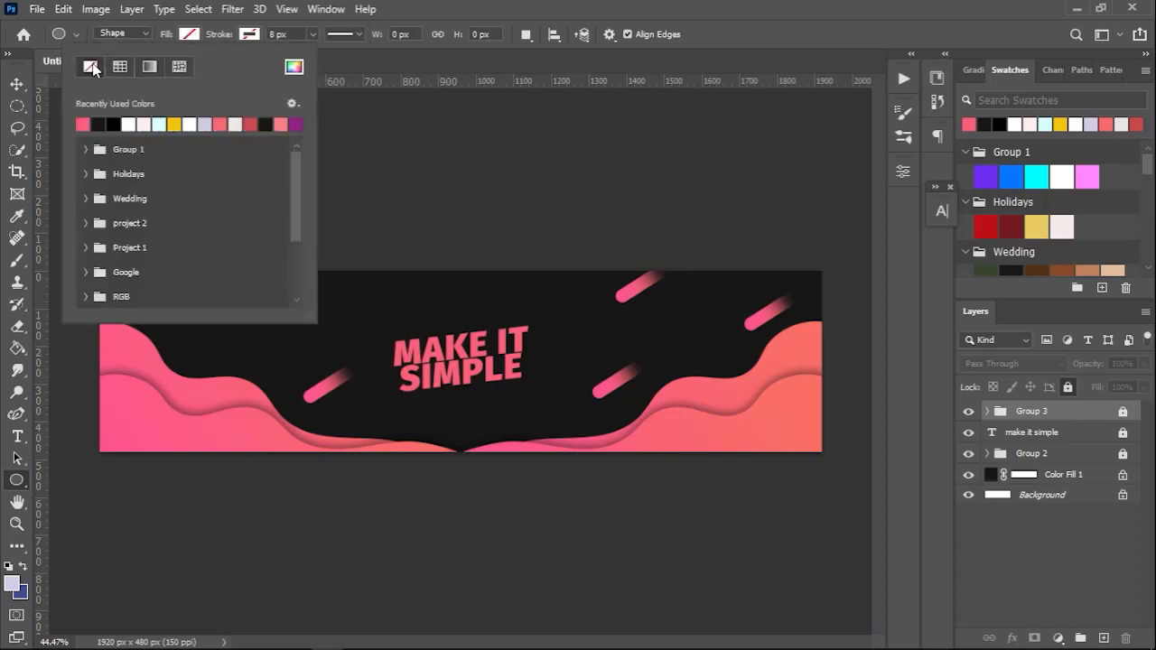
left_click(144, 123)
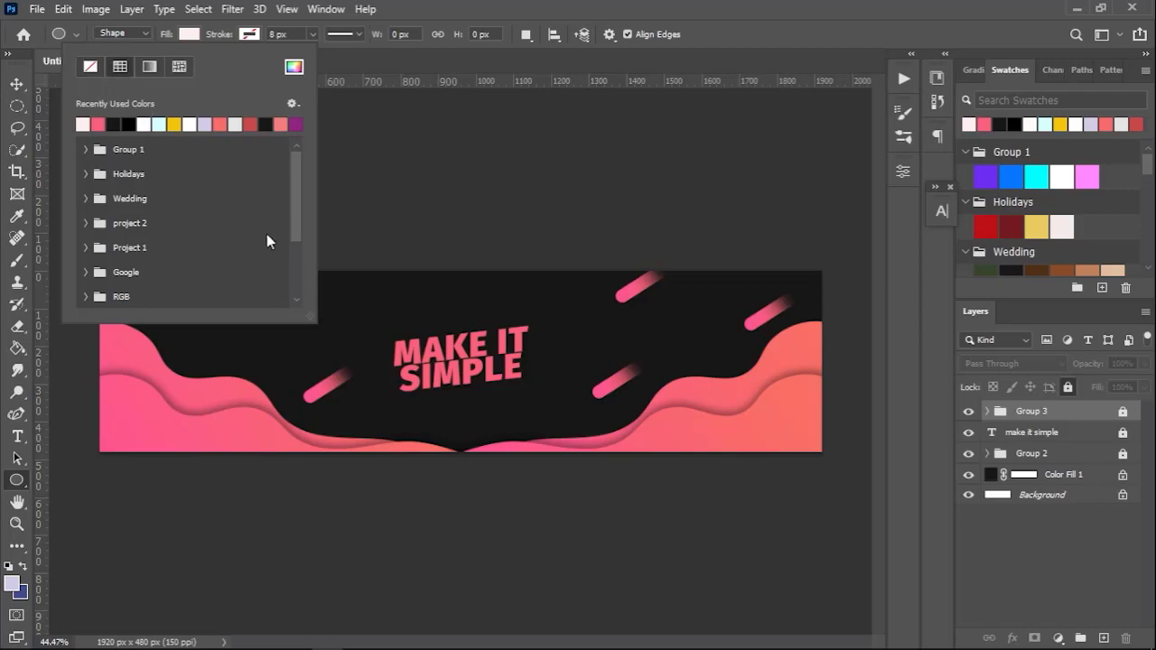
left_click(358, 298)
Step: Draw a 124 px circle and move it up-left of the MAKE IT SIMPLE headline
left_click_drag(349, 292, 391, 345)
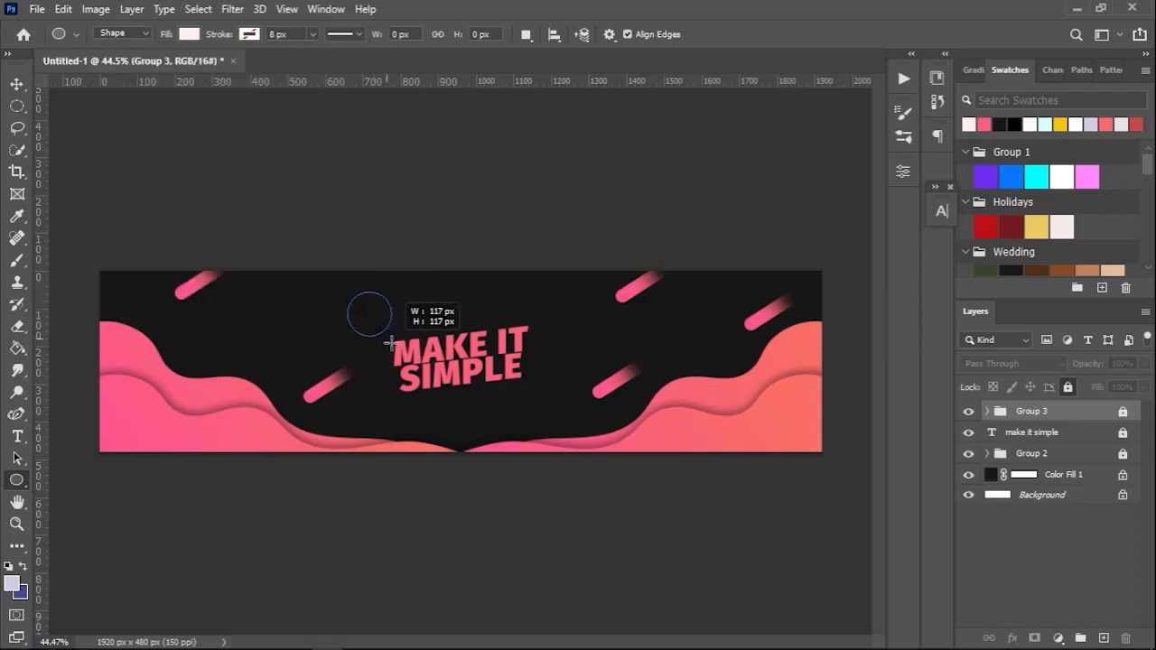
left_click_drag(391, 345, 398, 337)
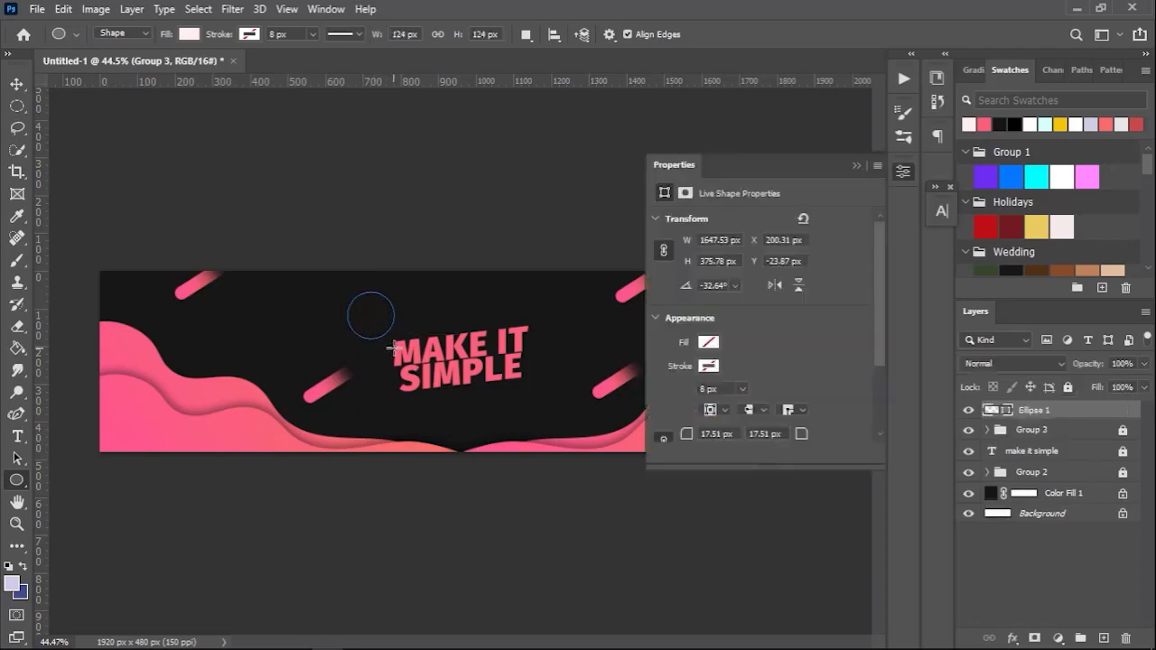
left_click(856, 165)
scroll(265, 335, "up", 2)
scroll(343, 322, "up", 2)
key("v")
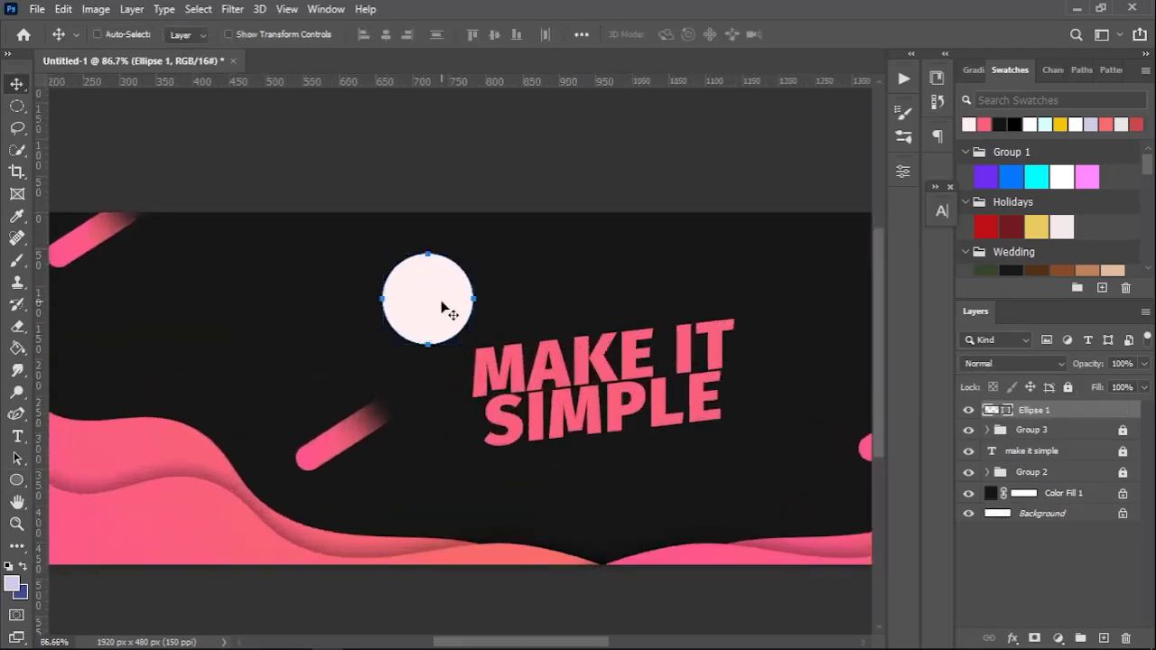
left_click_drag(442, 302, 291, 327)
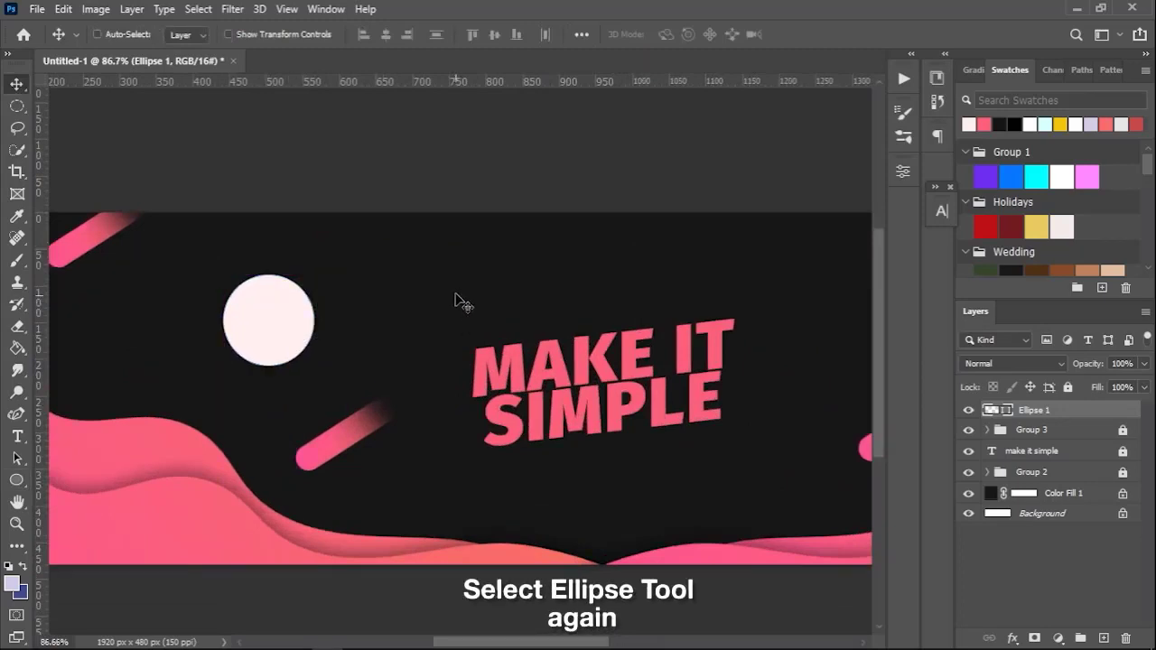
left_click_drag(457, 301, 550, 291)
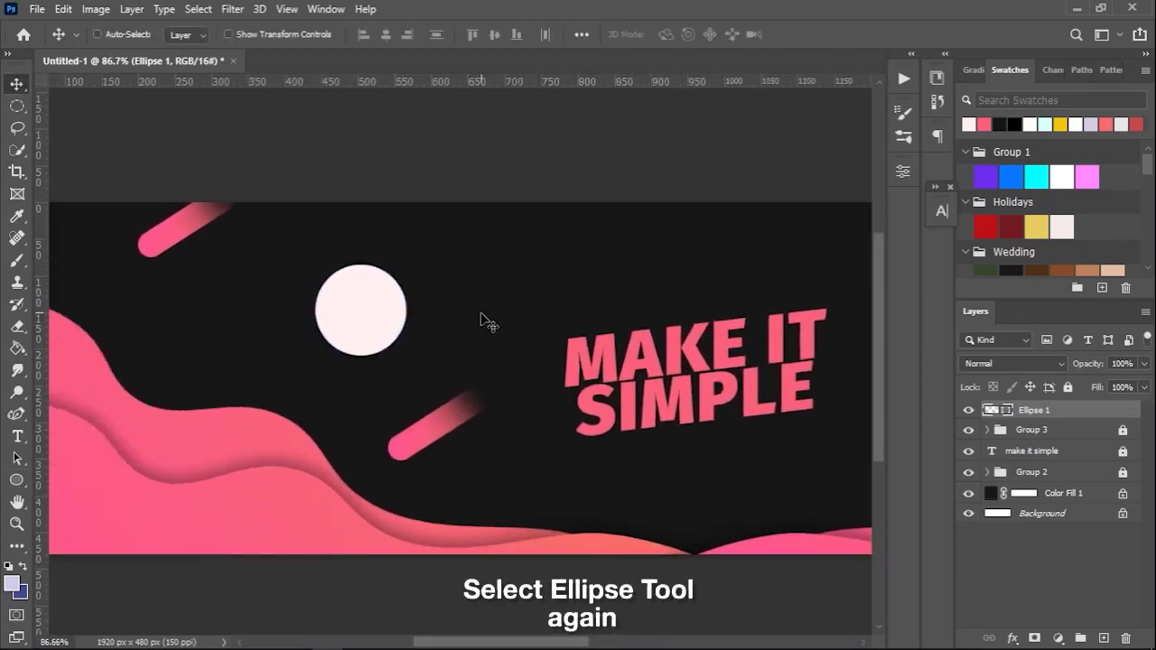
left_click(18, 481)
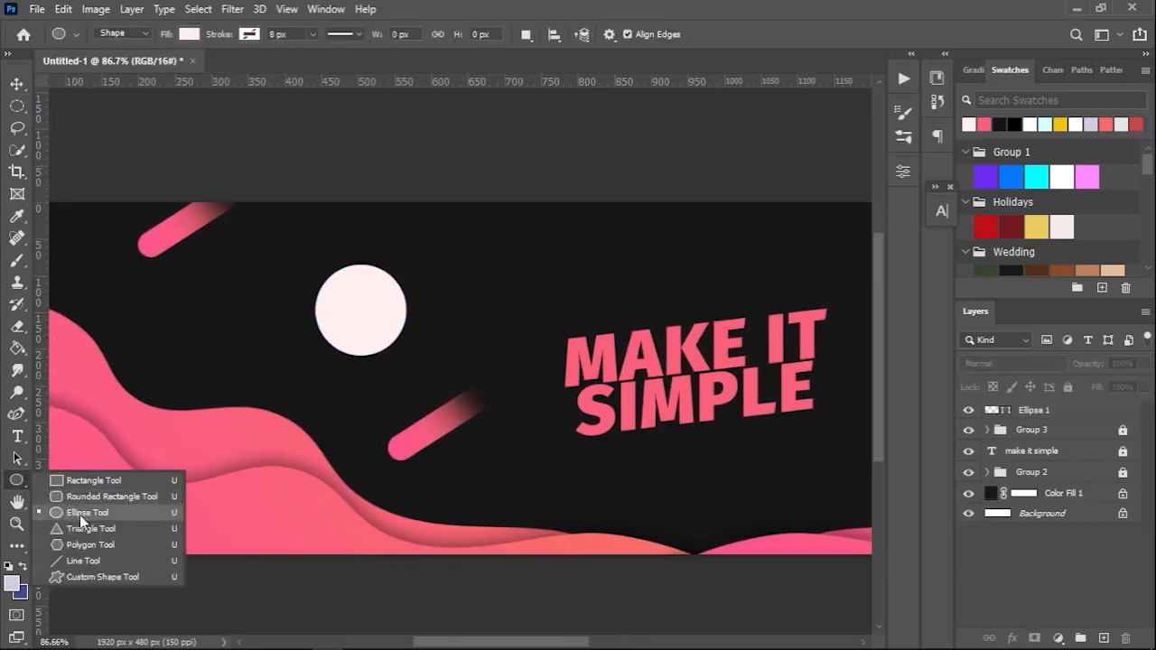
Step: Draw a 166 px unfilled ellipse with a 20 px pink gradient stroke (31°) around the circle
left_click(79, 512)
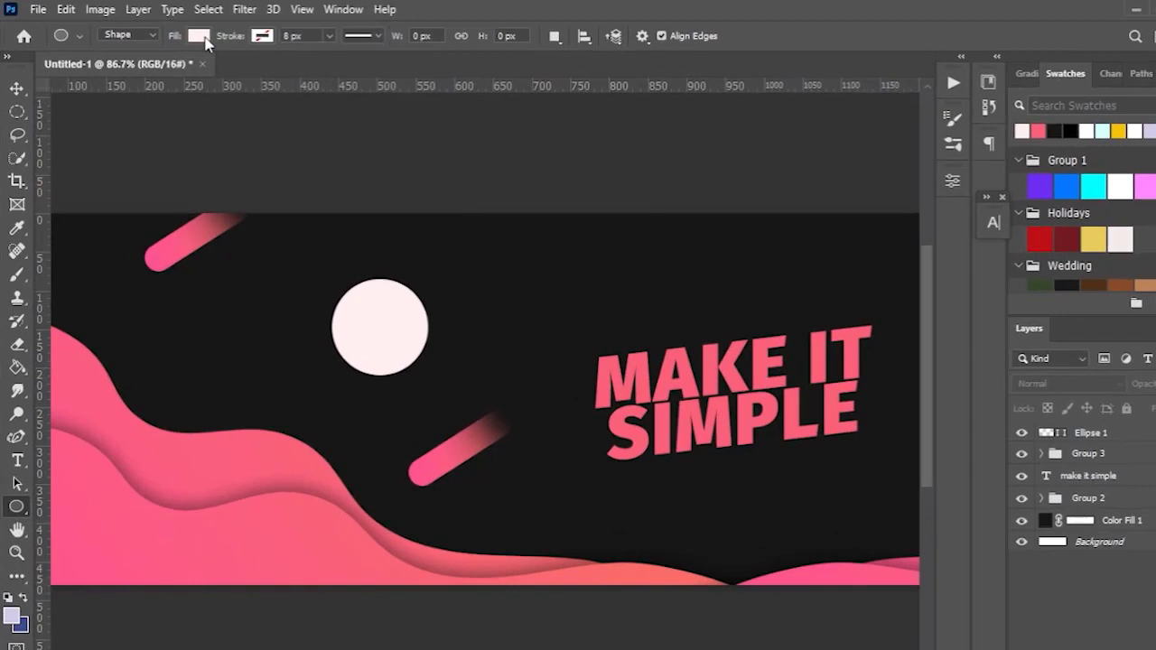
left_click(189, 35)
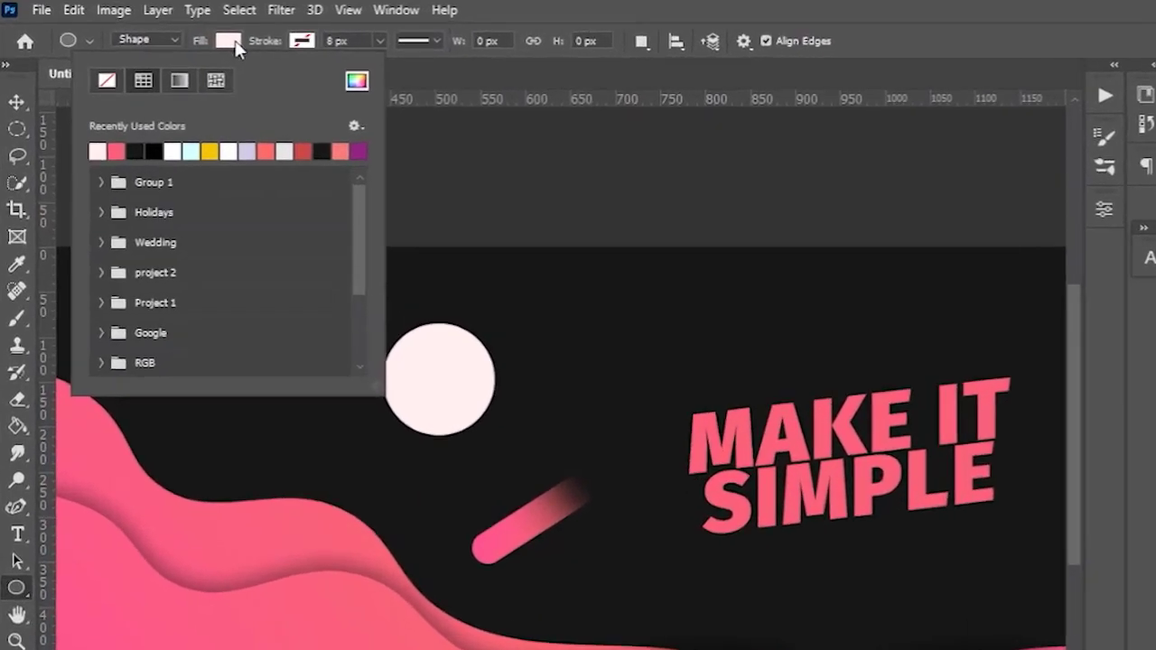
left_click(106, 80)
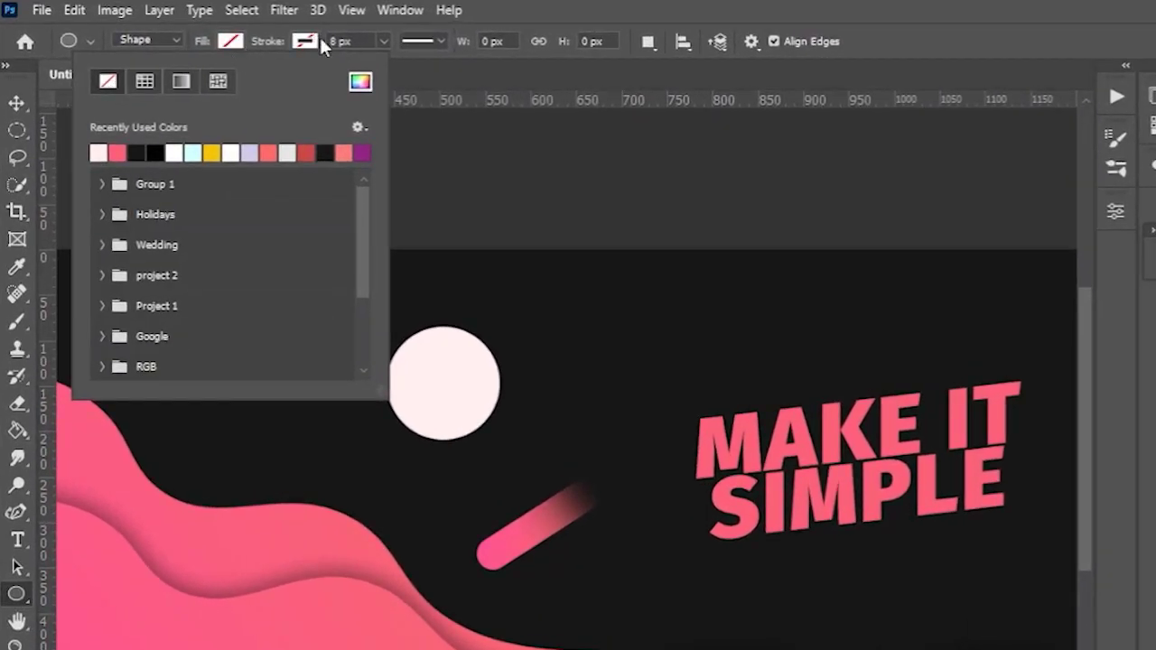
left_click(312, 39)
left_click(257, 80)
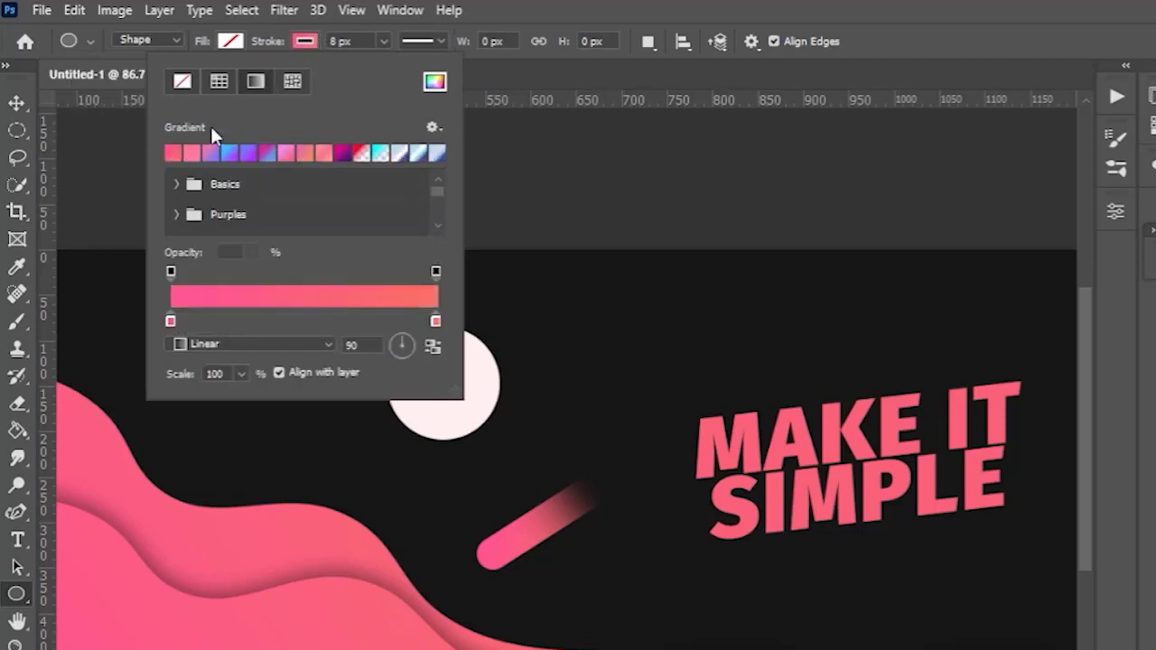
left_click(409, 340)
left_click(357, 40)
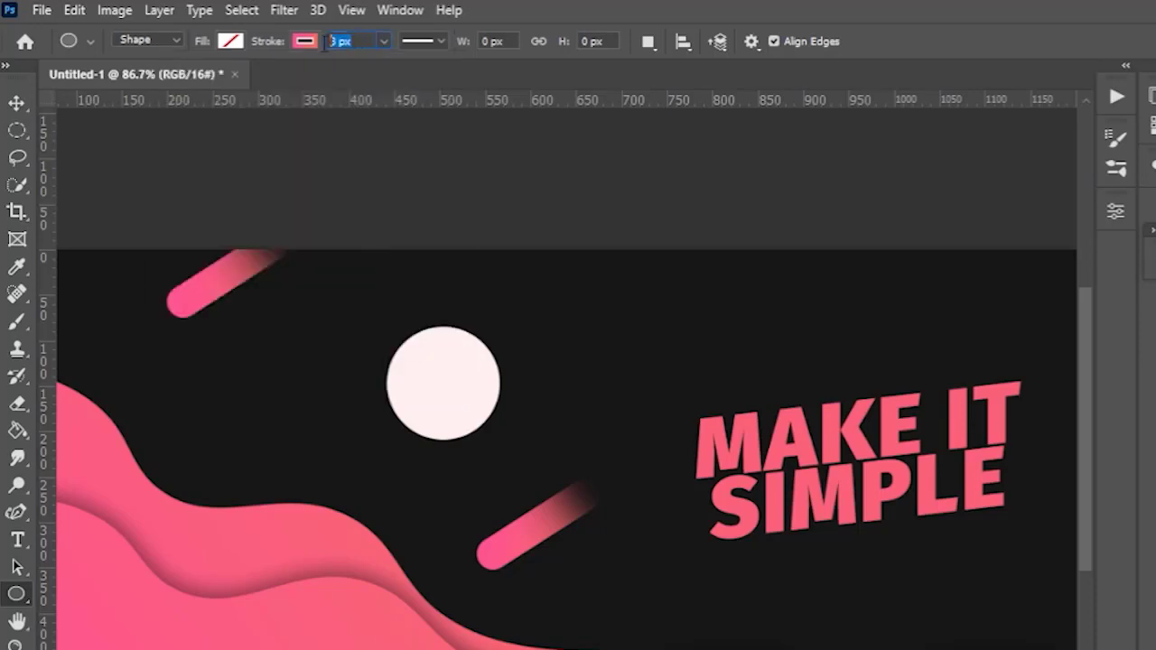
type("20")
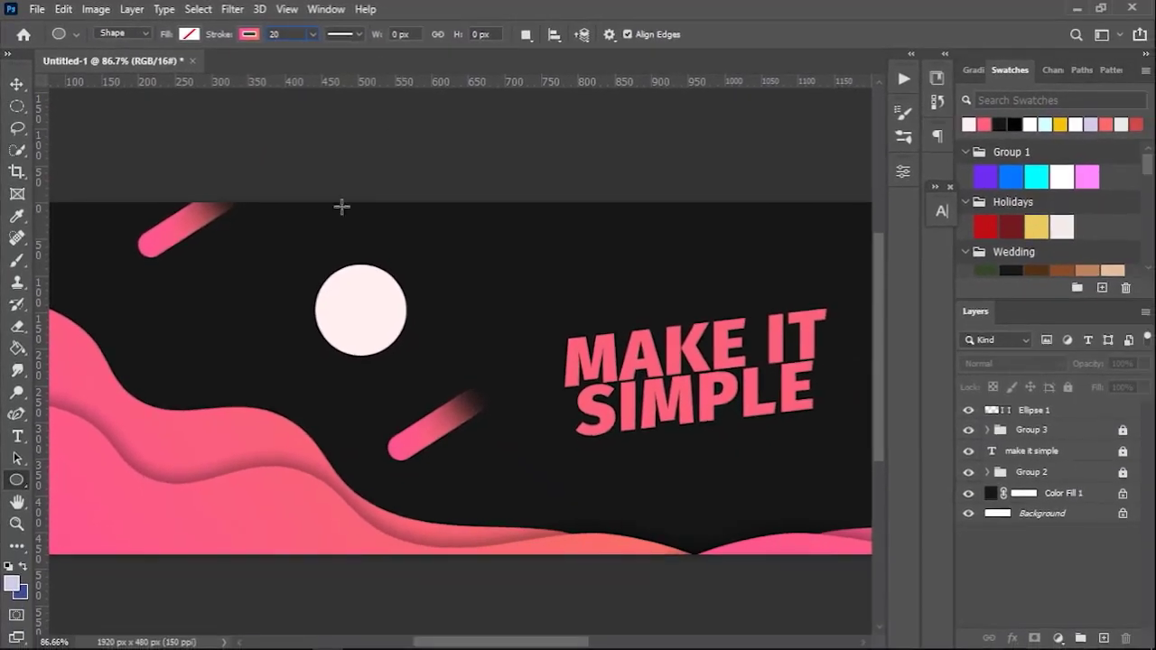
left_click_drag(303, 260, 378, 320)
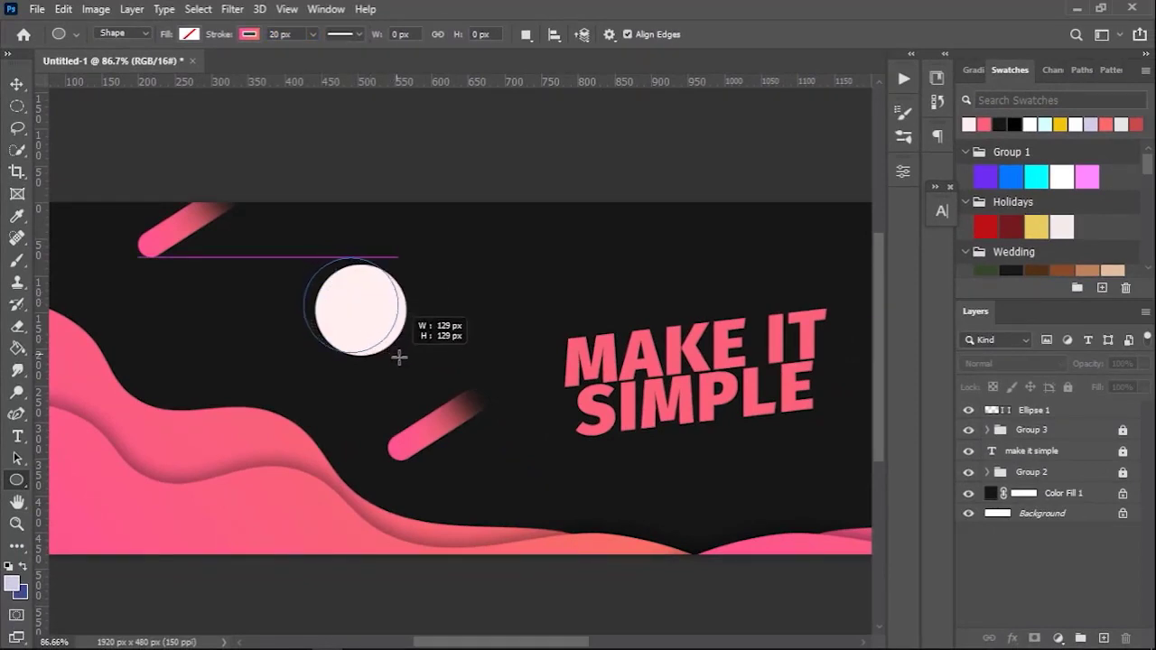
left_click_drag(378, 320, 426, 390)
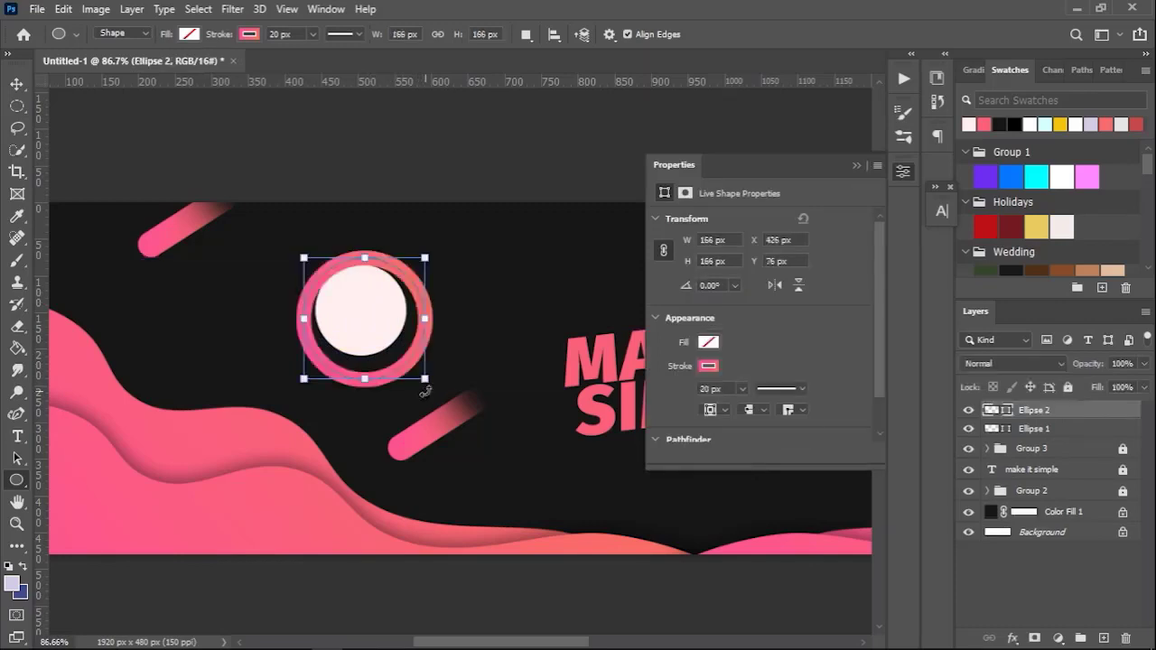
Step: Squash the Ellipse 2 ring to about 40% height, tilt it 20° and center it on the planet
key("v")
left_click(855, 166)
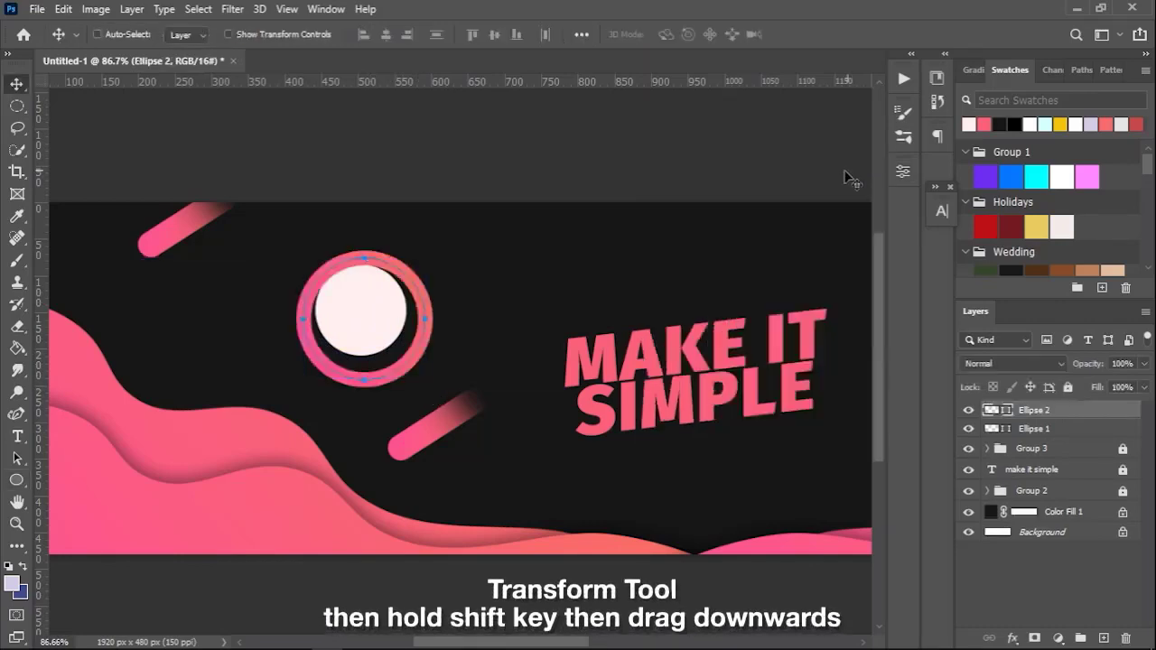
key("ctrl+t")
scroll(317, 250, "up", 1)
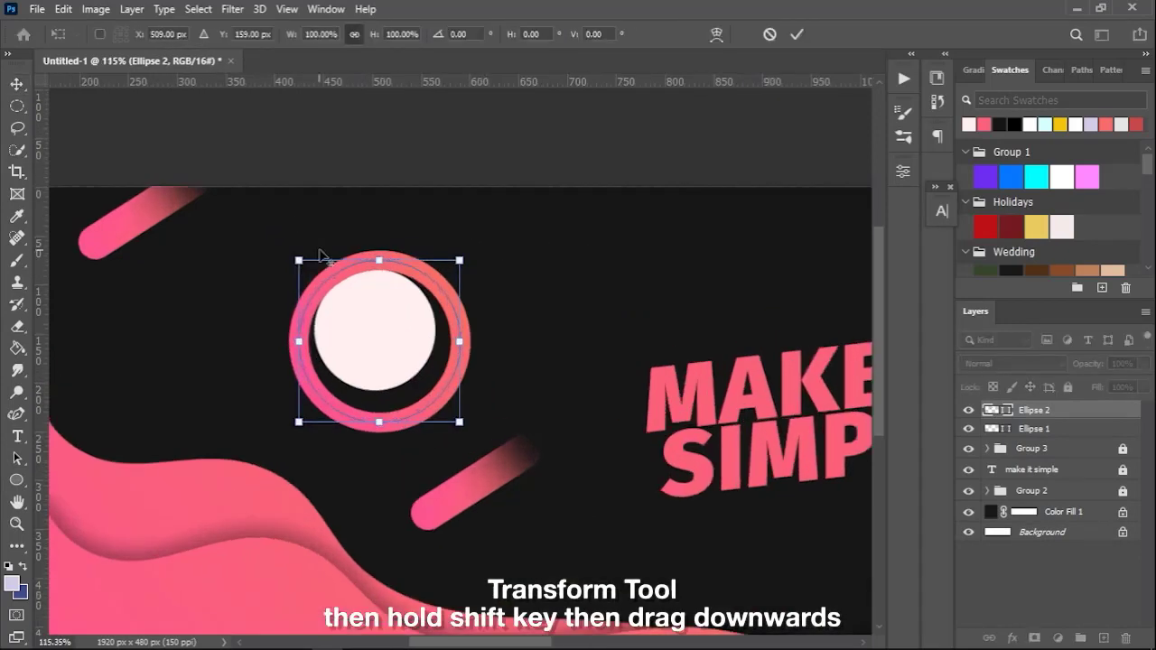
scroll(393, 281, "up", 1)
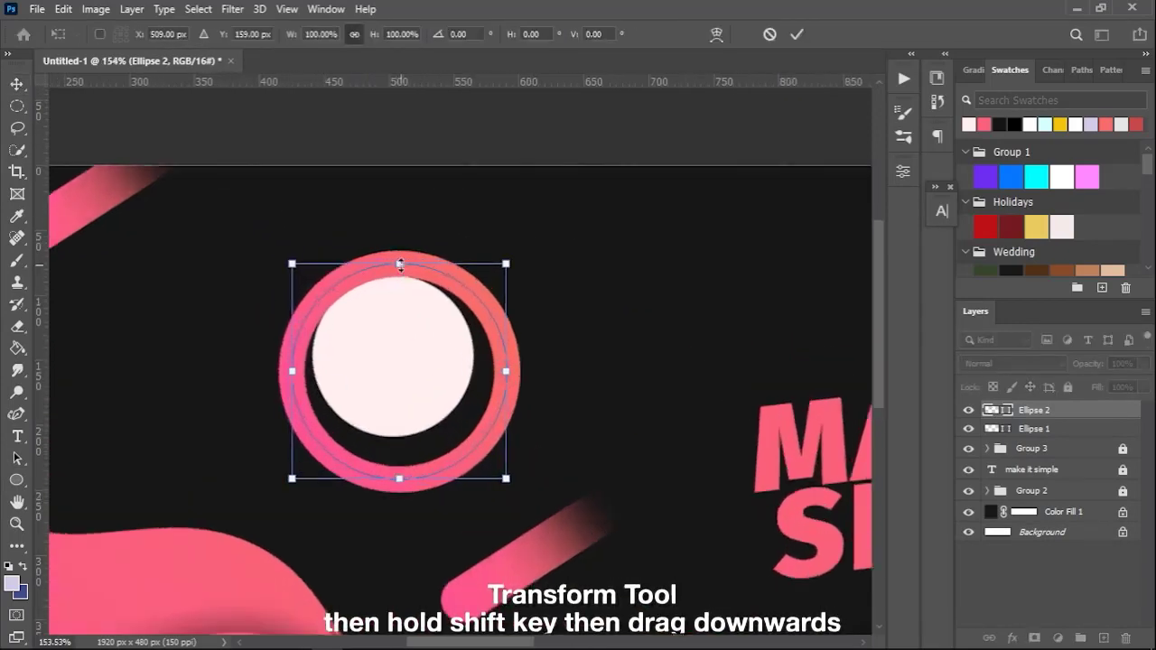
mouse_move(400, 265)
left_mouse_down()
mouse_move(401, 404)
mouse_move(426, 327)
left_mouse_up()
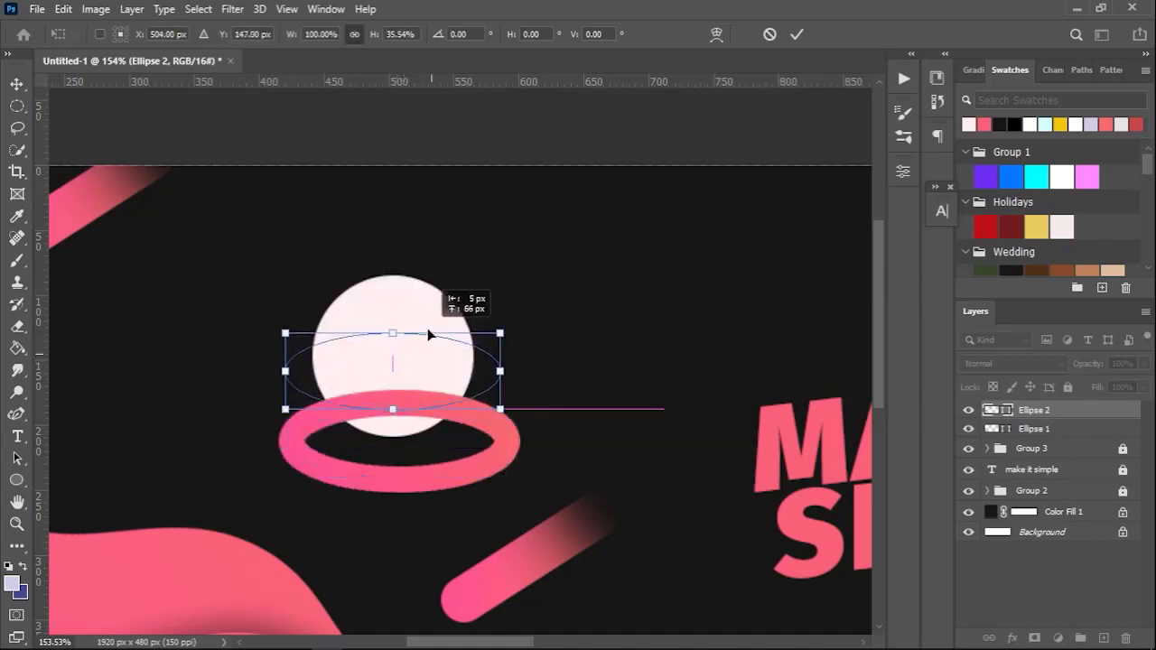
left_click_drag(437, 263, 450, 290)
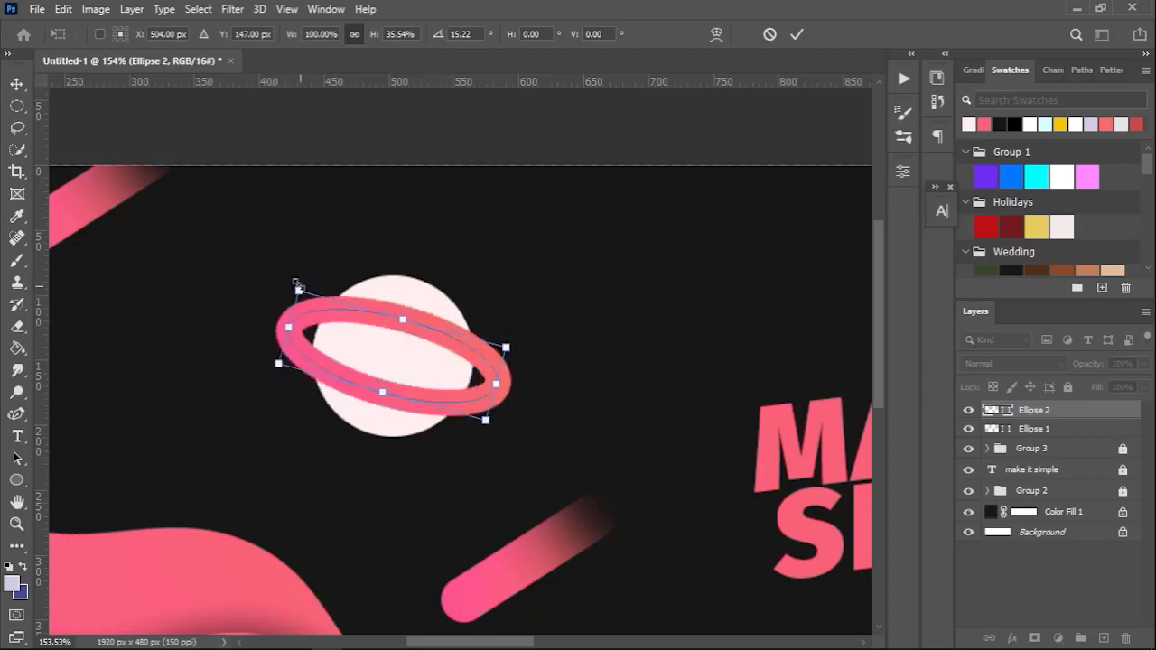
left_click_drag(297, 286, 283, 274)
left_click_drag(482, 292, 487, 302)
left_click_drag(426, 334, 436, 340)
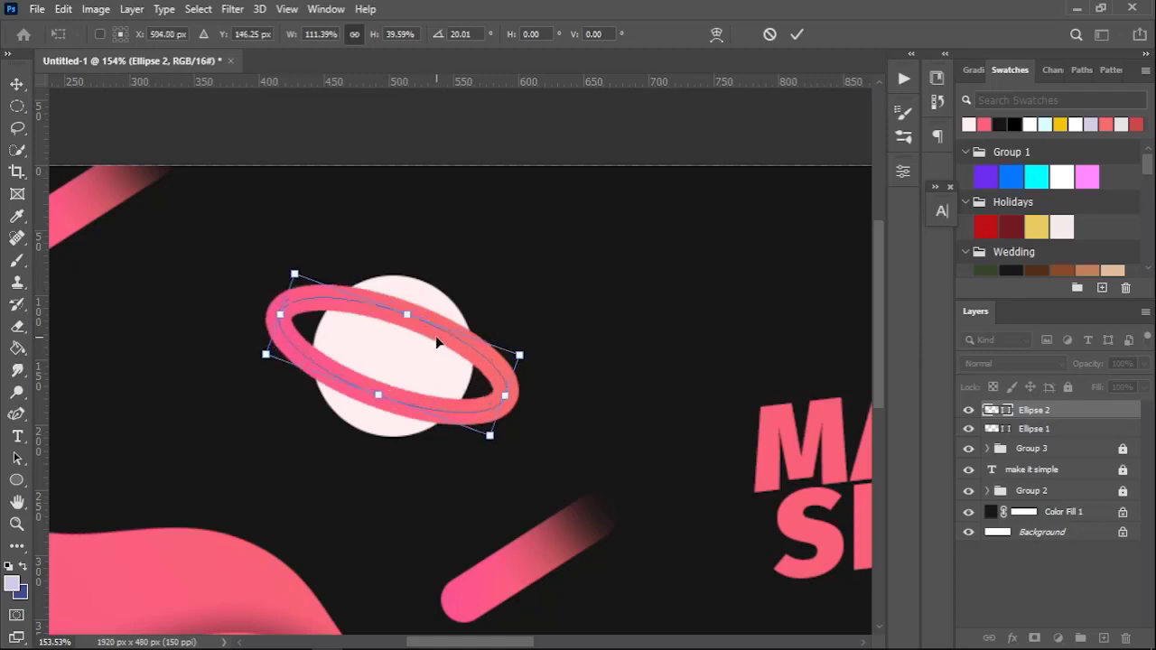
left_click(795, 34)
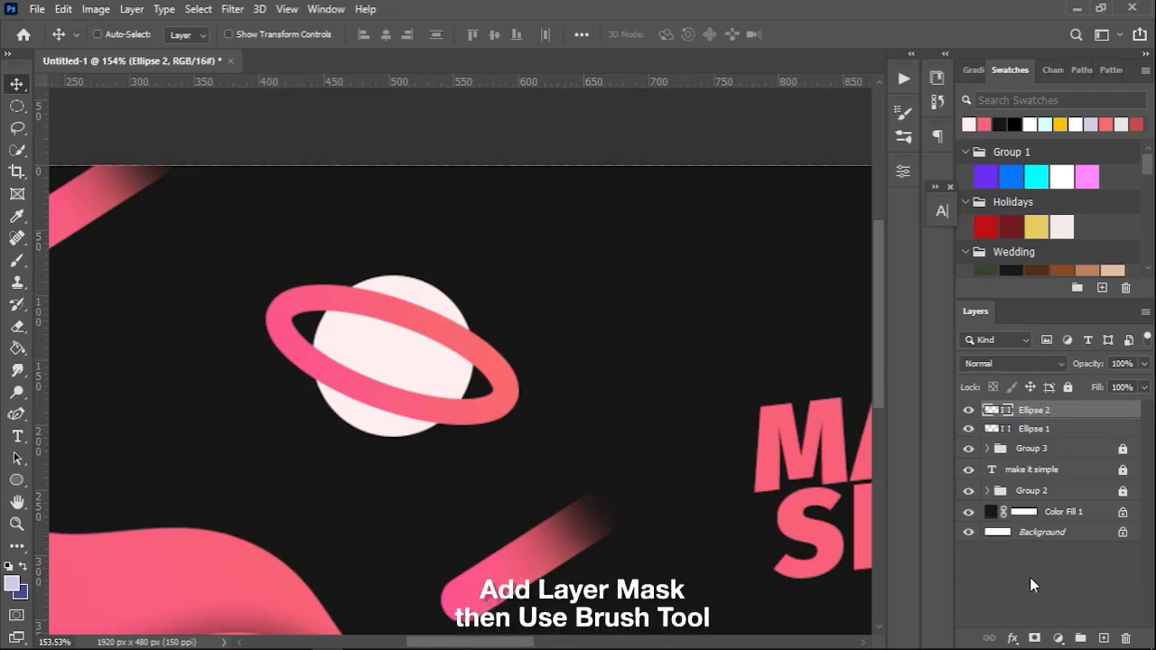
Step: Add a layer mask to Ellipse 2 and set up a smaller hard brush
left_click(1034, 637)
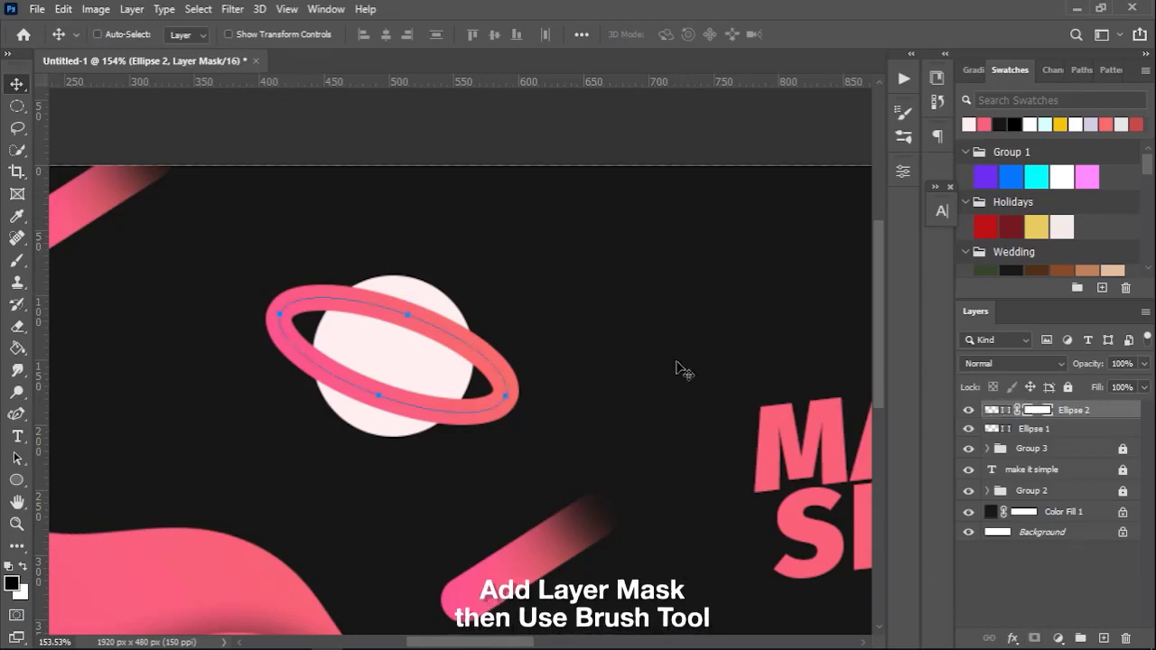
key("b")
key("bracketleft")
key("bracketleft")
key("bracketleft")
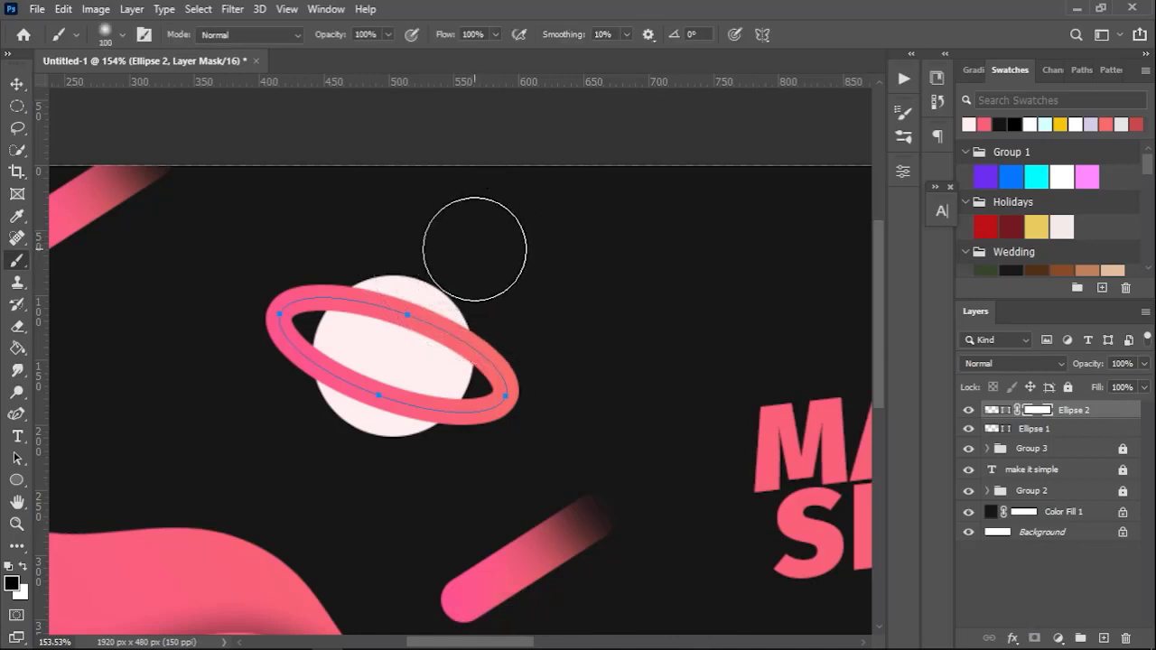
key("bracketleft")
key("bracketleft")
key("bracketleft")
right_click(483, 251)
left_click_drag(571, 332, 663, 338)
key("Return")
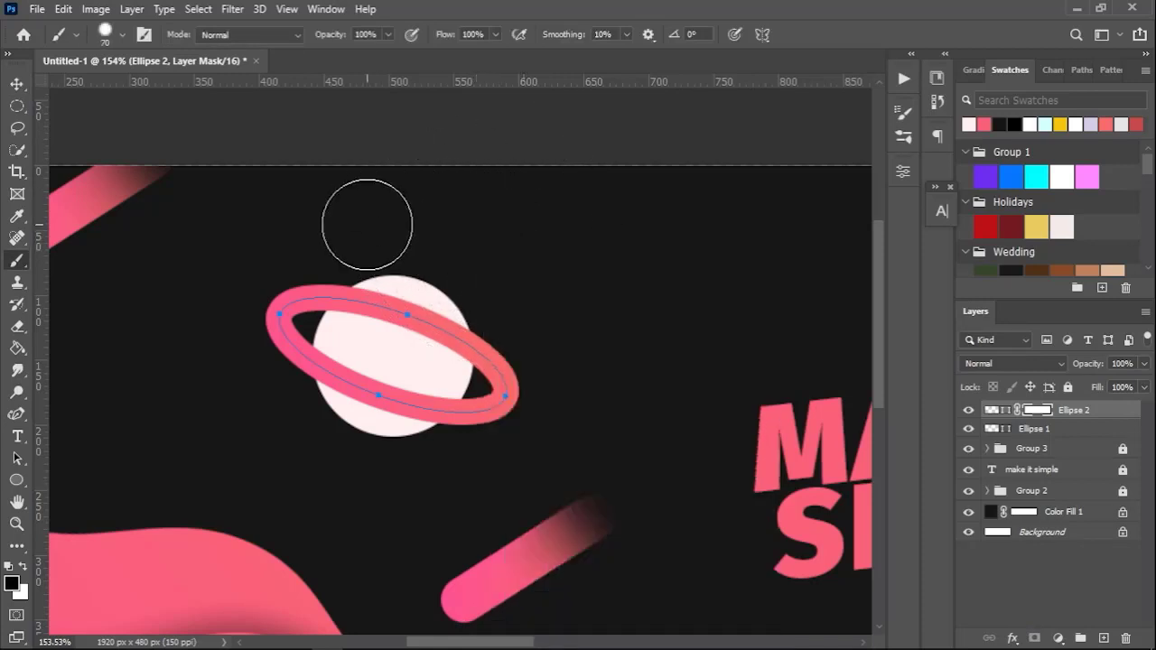
Step: Paint black over the ring's upper arc on the planet so it passes behind
scroll(393, 298, "up", 5)
key("bracketleft")
key("bracketleft")
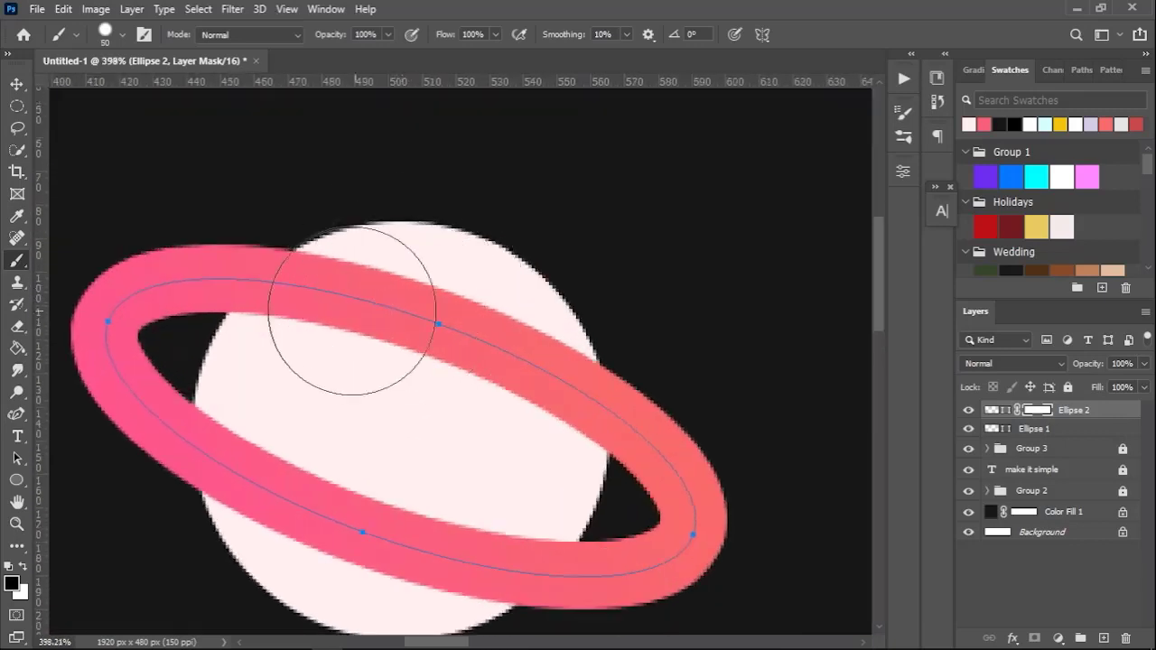
key("bracketleft")
key("bracketleft")
key("bracketleft")
mouse_move(361, 291)
left_mouse_down()
mouse_move(295, 317)
mouse_move(493, 304)
mouse_move(547, 364)
mouse_move(562, 444)
mouse_move(555, 362)
left_mouse_up()
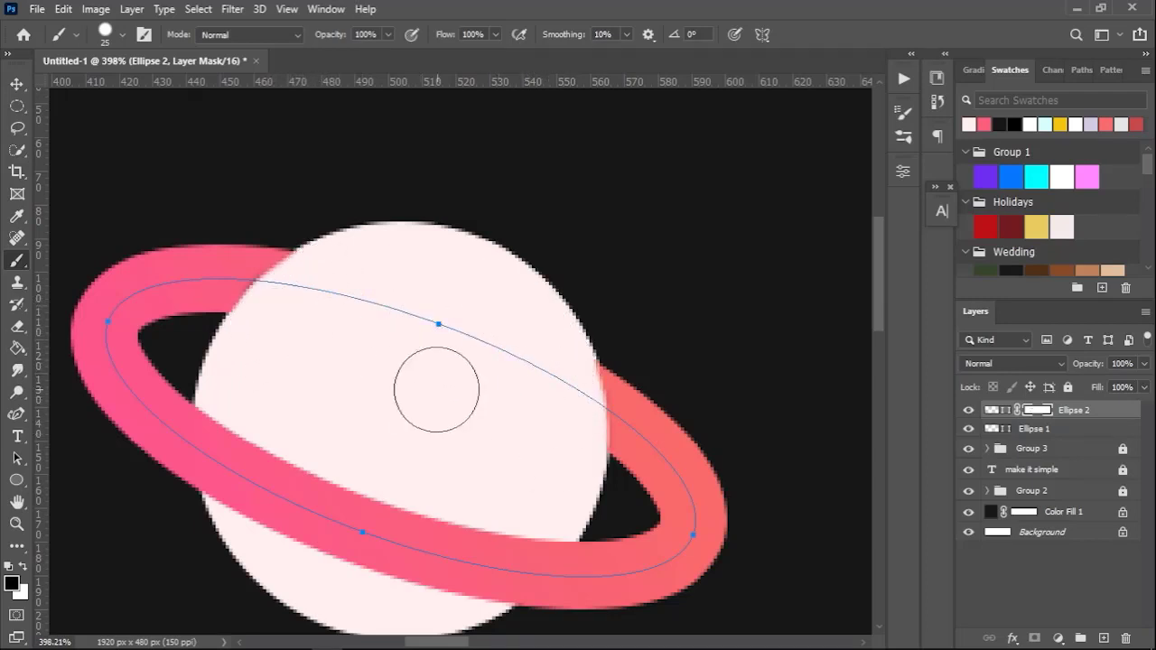
key("ctrl+0")
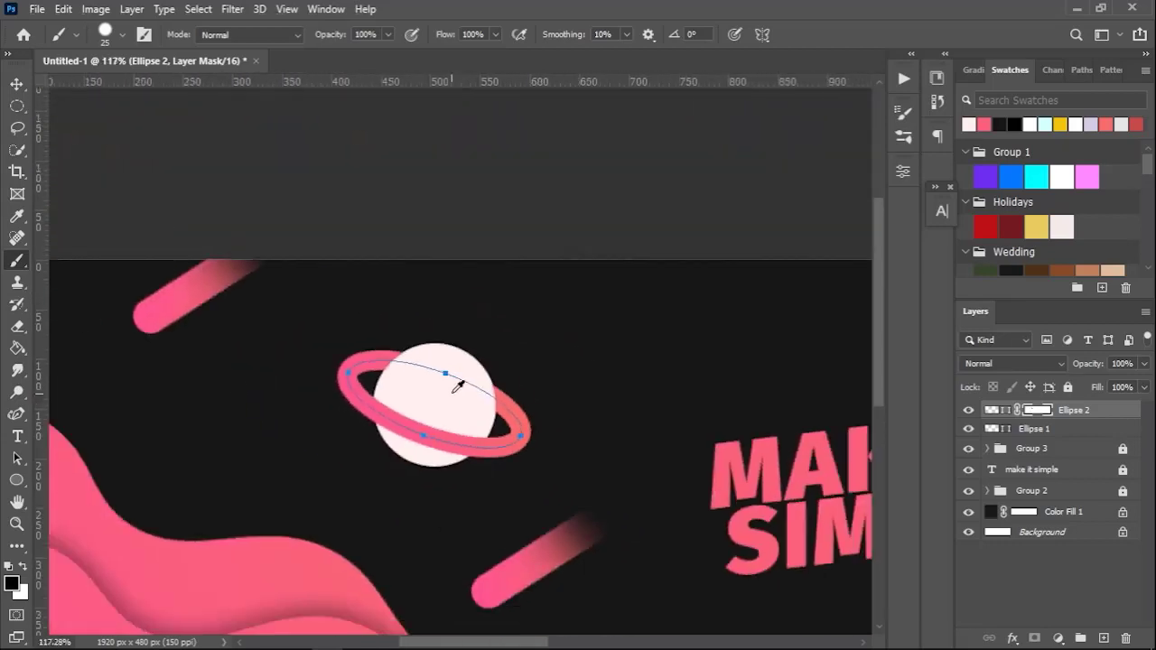
key("v")
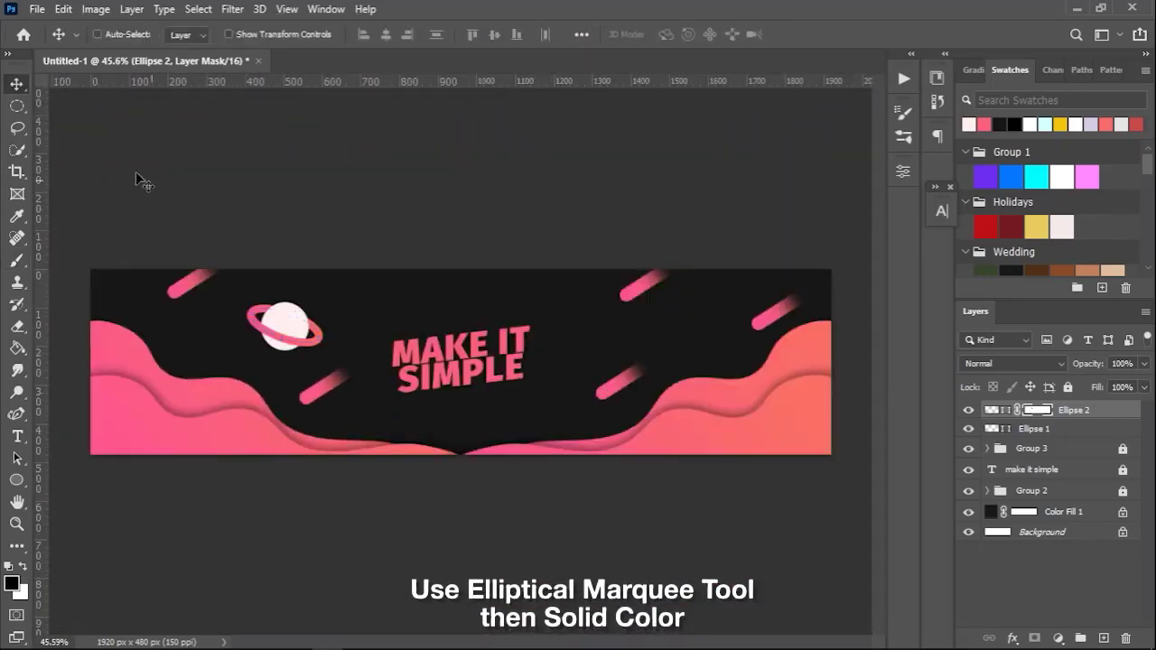
Step: Select a tiny circle above the headline and fill it with a near-white e2dbf3 Solid Color layer
left_click(19, 107)
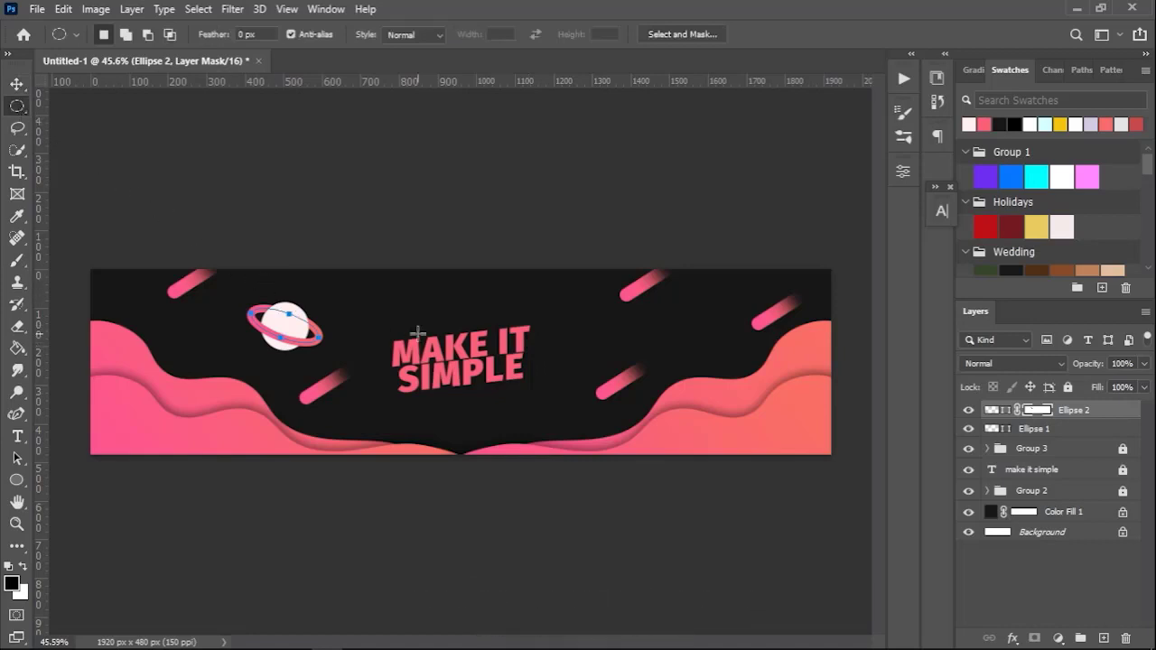
scroll(353, 301, "up", 3)
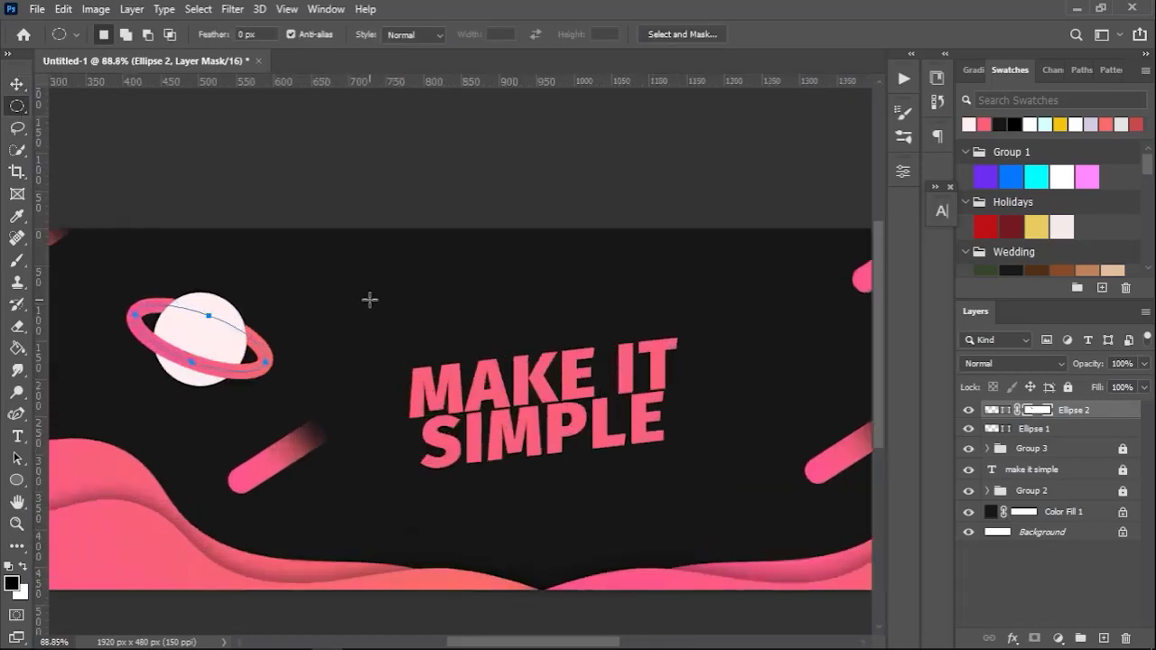
scroll(370, 315, "up", 2)
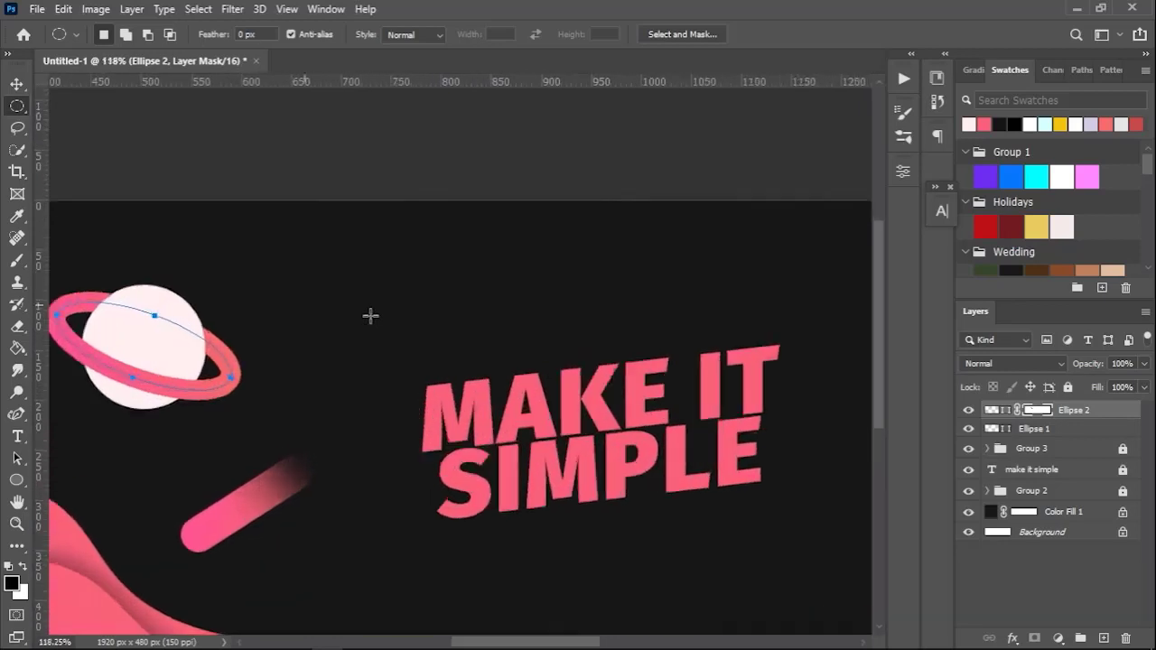
left_click_drag(579, 254, 589, 263)
left_click(1059, 638)
left_click(1061, 341)
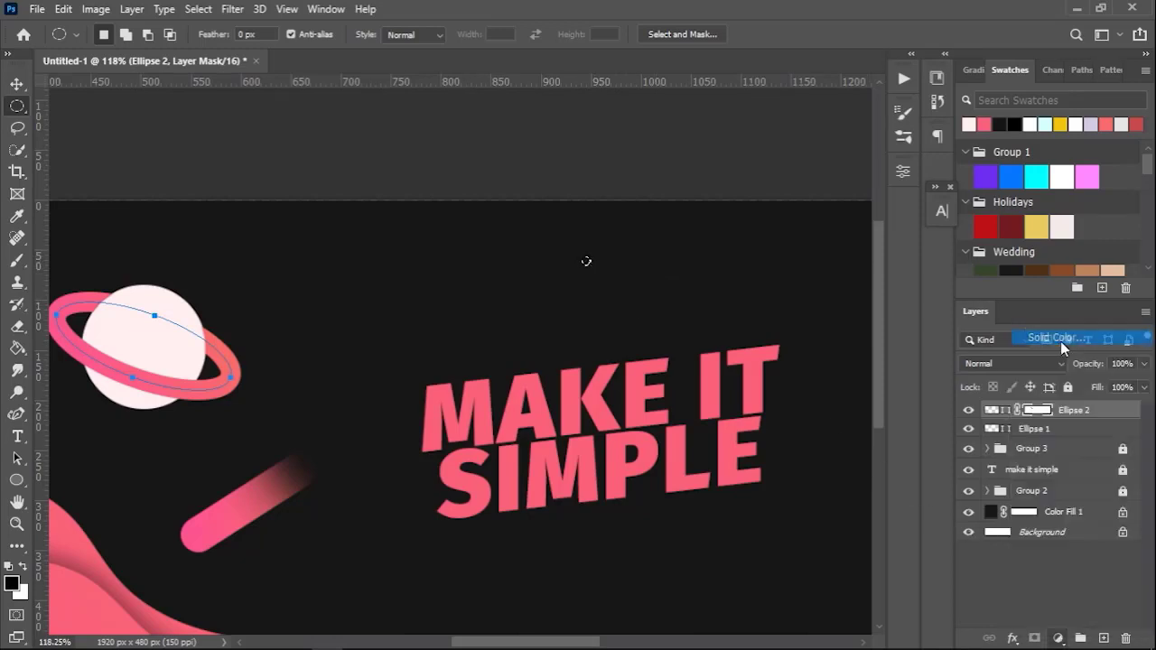
left_click_drag(733, 304, 694, 304)
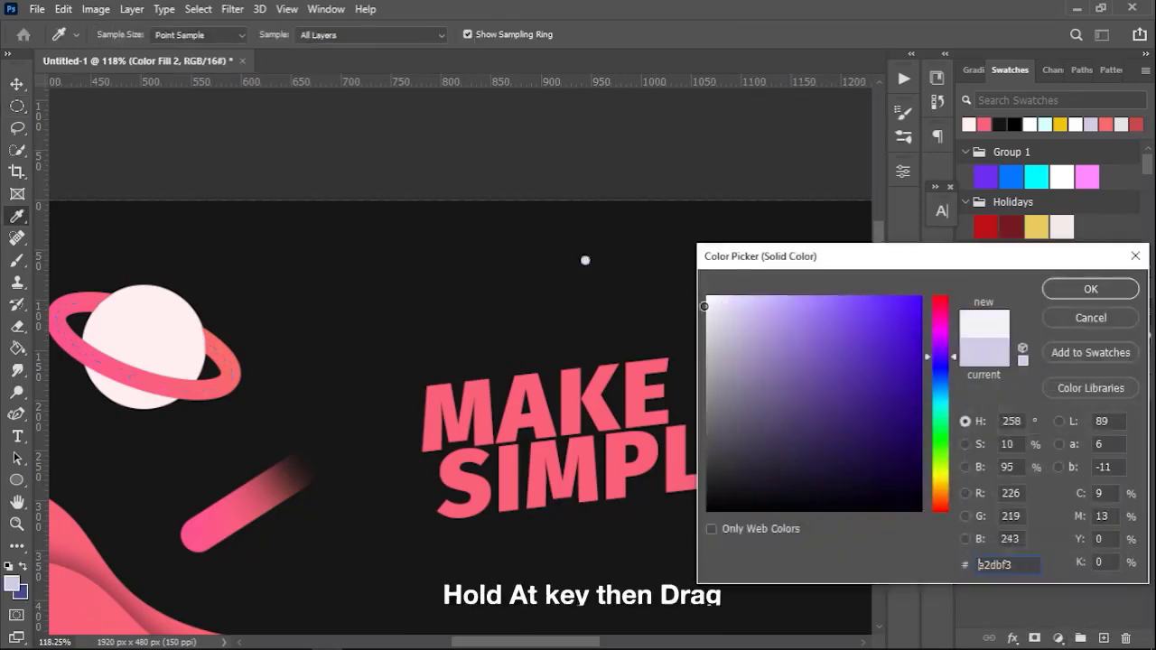
left_click(1076, 290)
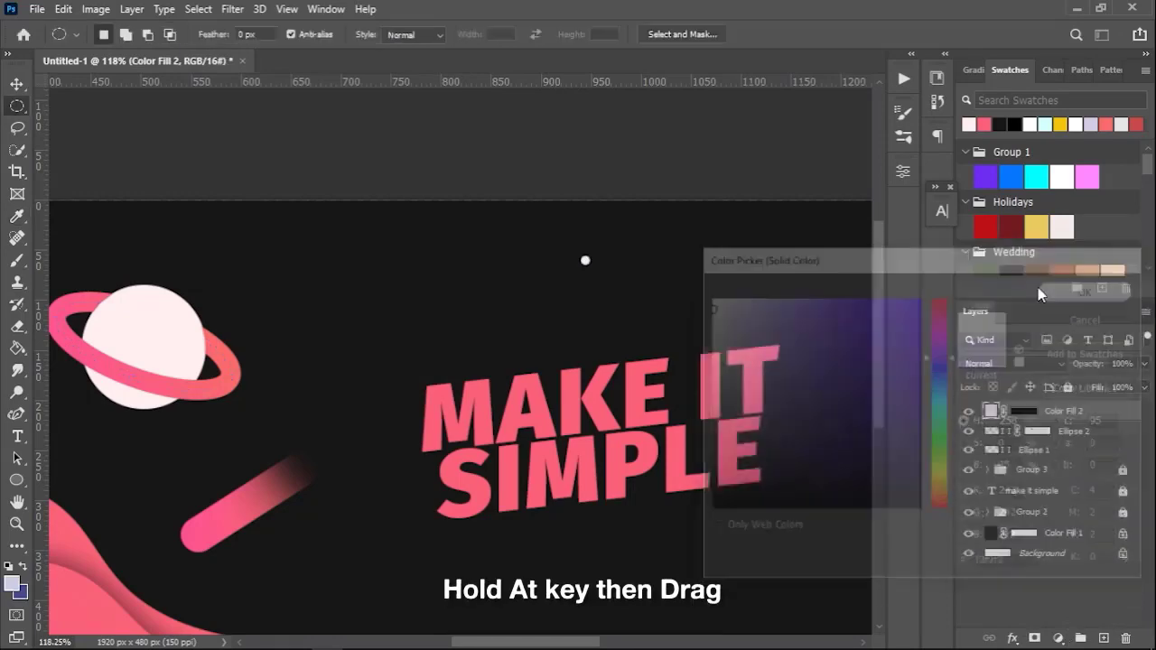
Step: Alt-drag copies of the star dot to scatter eight stars around the dark sky
key("v")
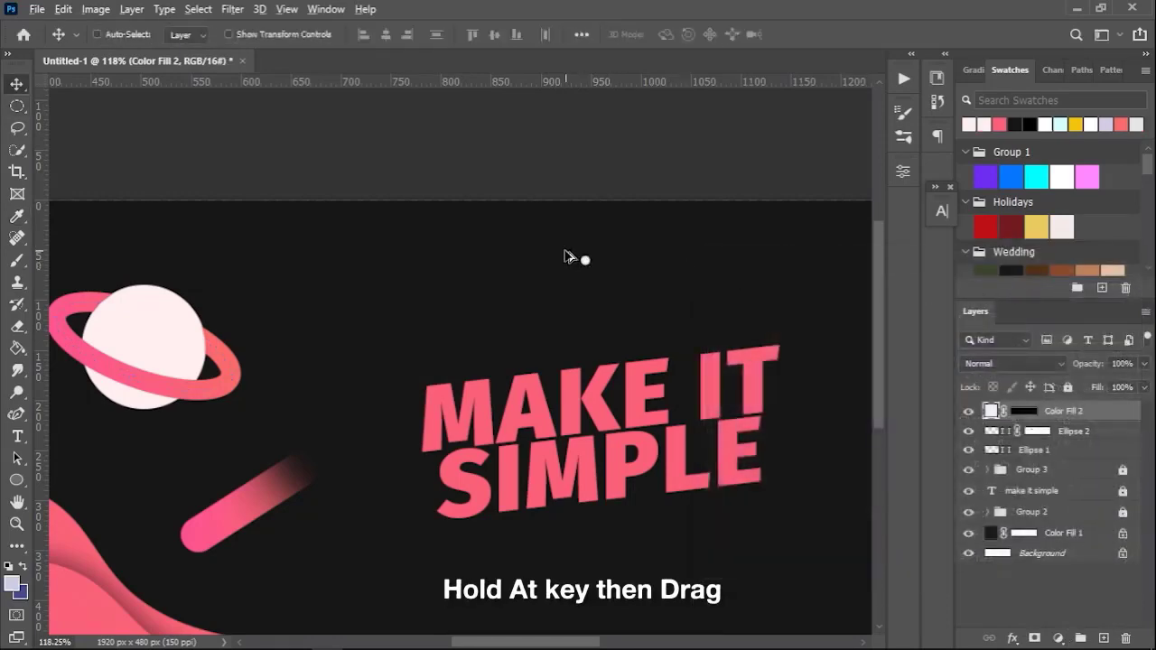
scroll(569, 257, "up", 2)
scroll(596, 267, "up", 2)
left_click_drag(613, 271, 173, 470)
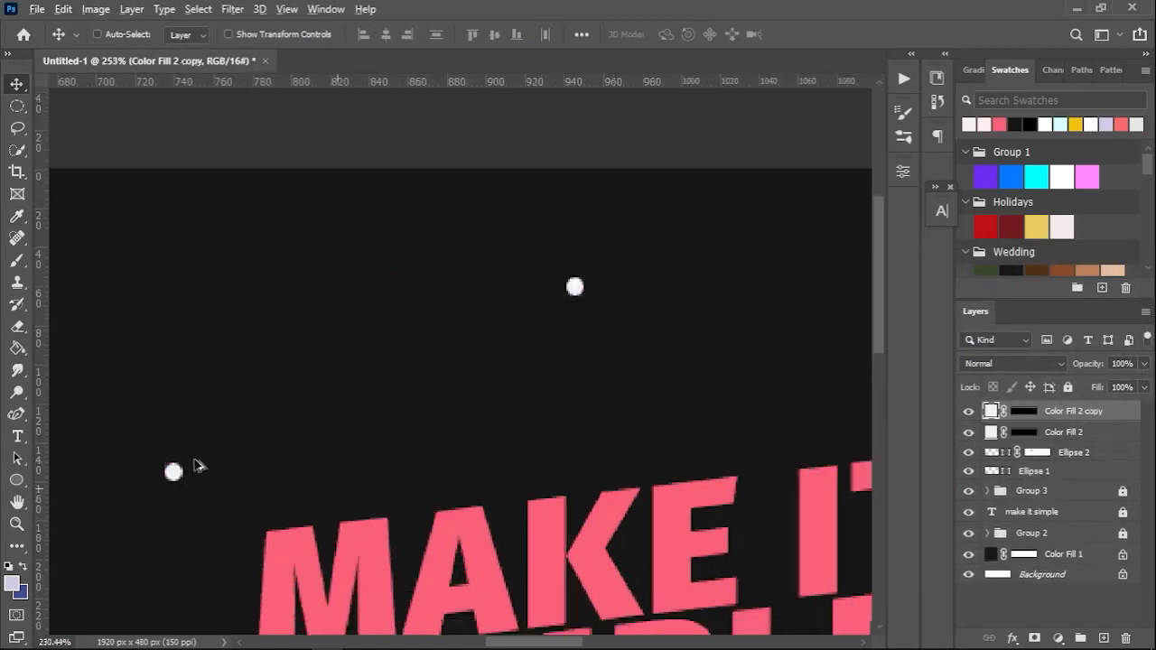
scroll(395, 376, "down", 3)
scroll(415, 375, "up", 2)
left_click_drag(416, 377, 539, 196)
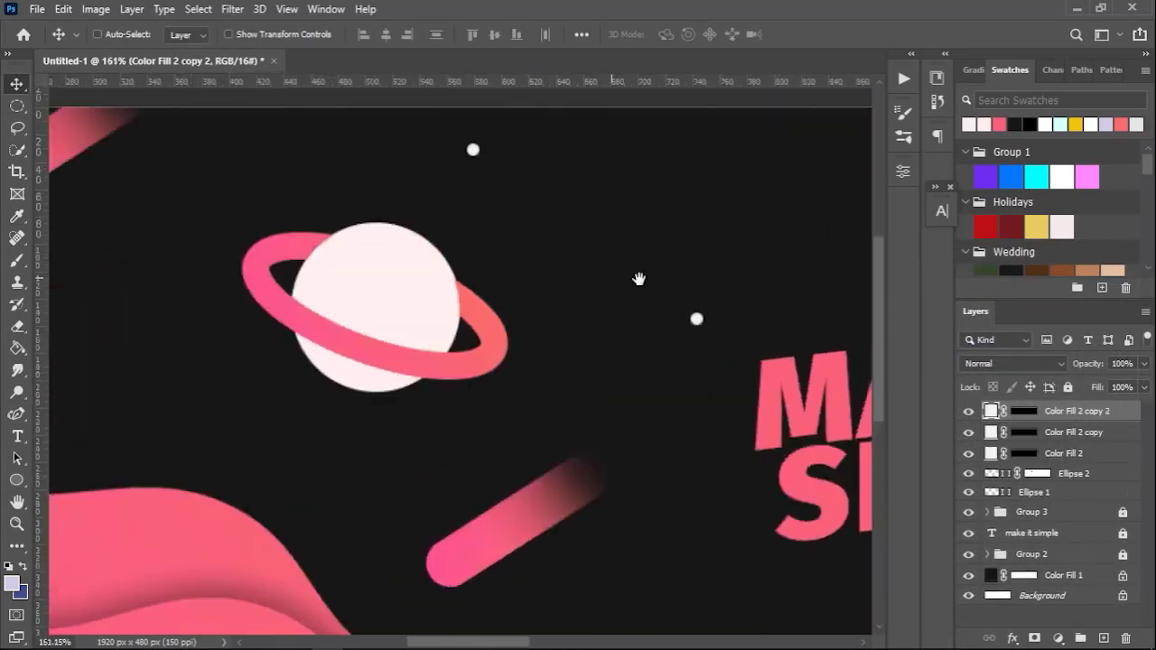
scroll(539, 197, "down", 3)
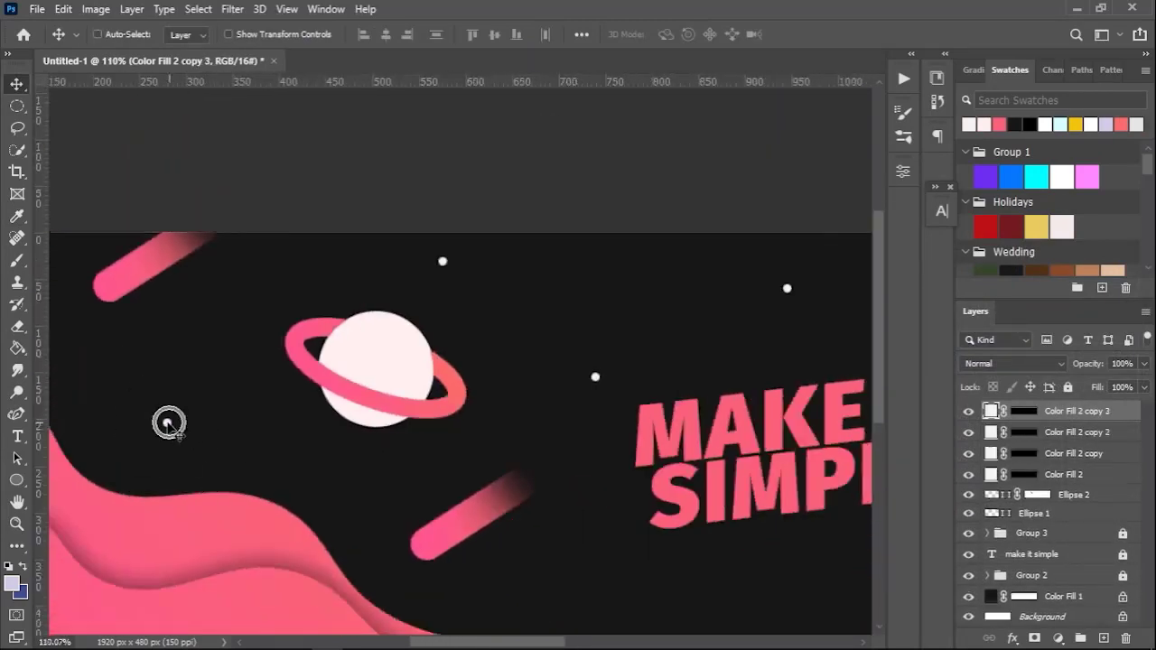
left_click_drag(168, 418, 622, 598)
scroll(307, 387, "up", 2)
mouse_move(246, 503)
left_mouse_down()
mouse_move(396, 344)
mouse_move(443, 265)
left_mouse_up()
scroll(370, 320, "up", 2)
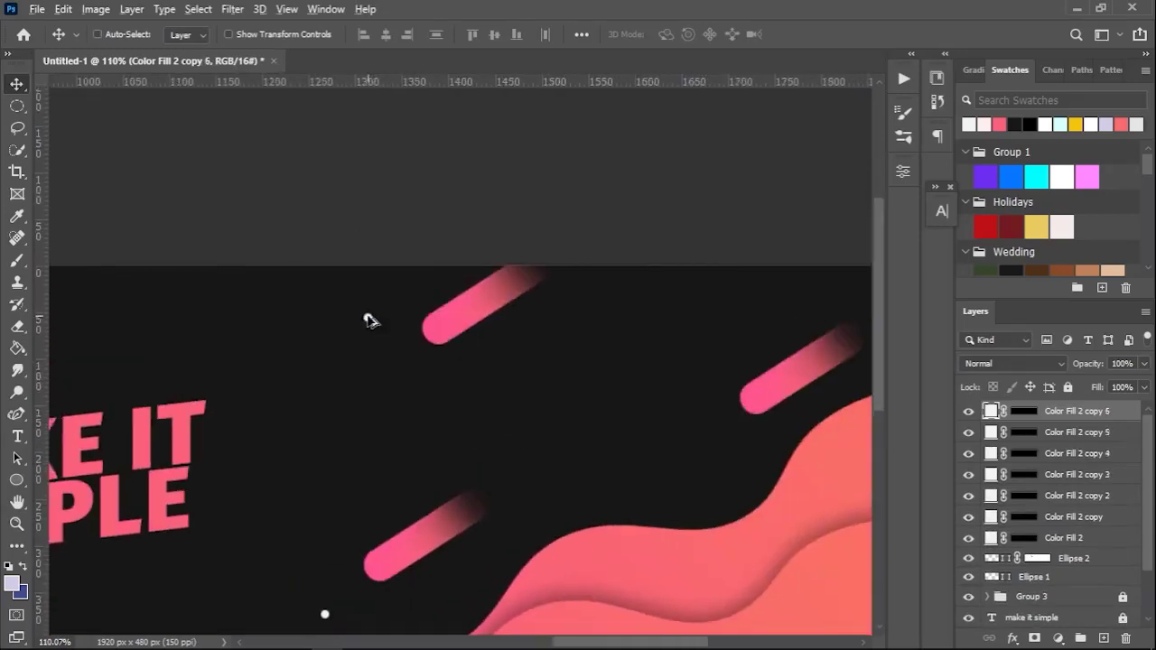
mouse_move(370, 320)
left_mouse_down()
mouse_move(682, 420)
mouse_move(791, 299)
left_mouse_up()
scroll(292, 477, "down", 5)
scroll(310, 464, "up", 2)
left_click(310, 464, "ctrl")
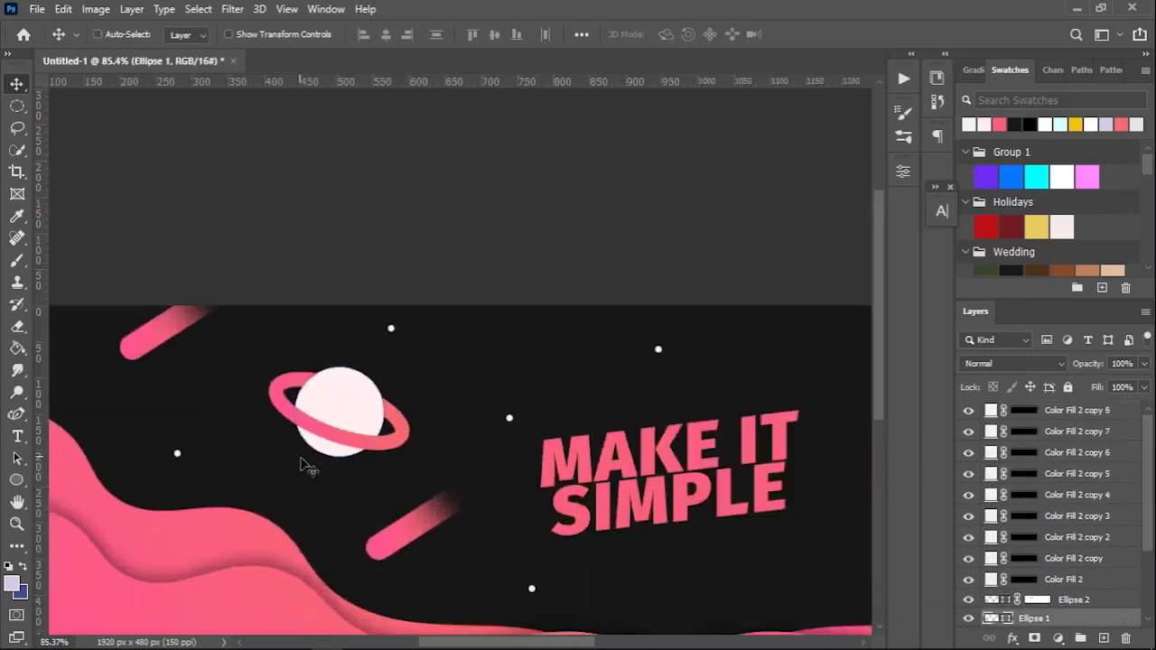
scroll(529, 478, "down", 1)
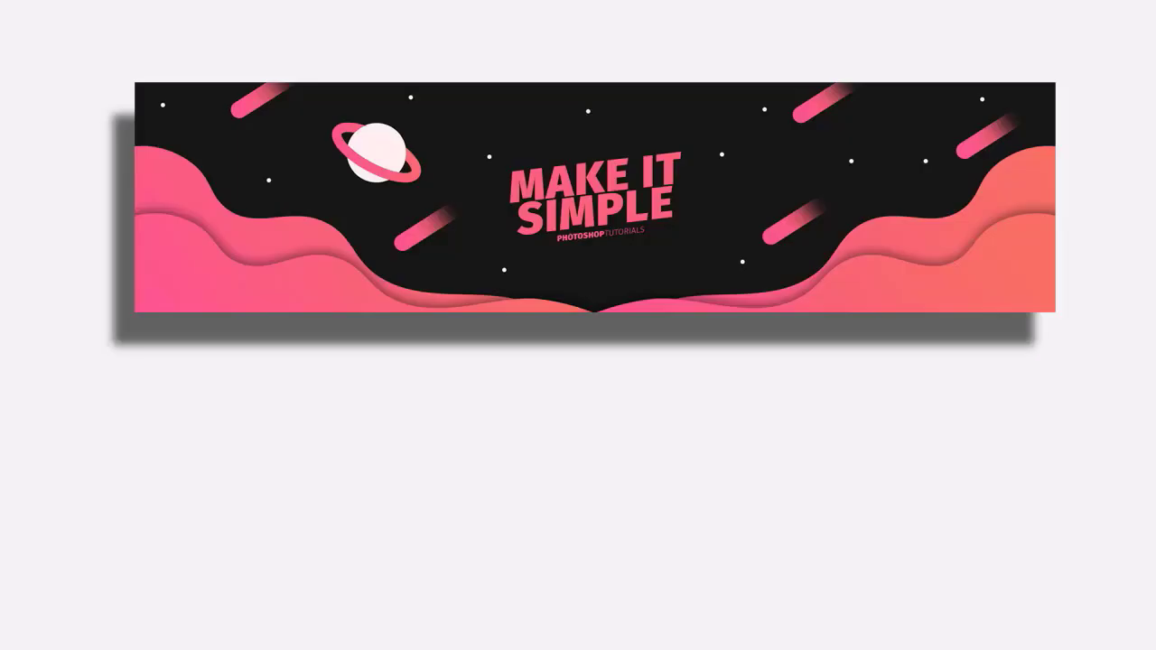